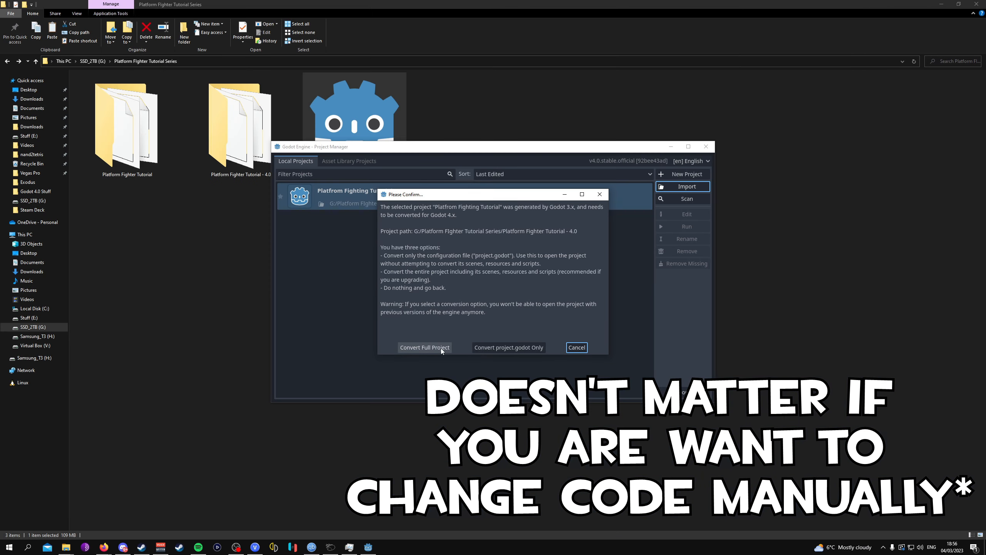
# - Convert the full Platform Fighting Tutorial project from Godot 3.x to 4.0 and open it in the editor
pyautogui.click(441, 347)
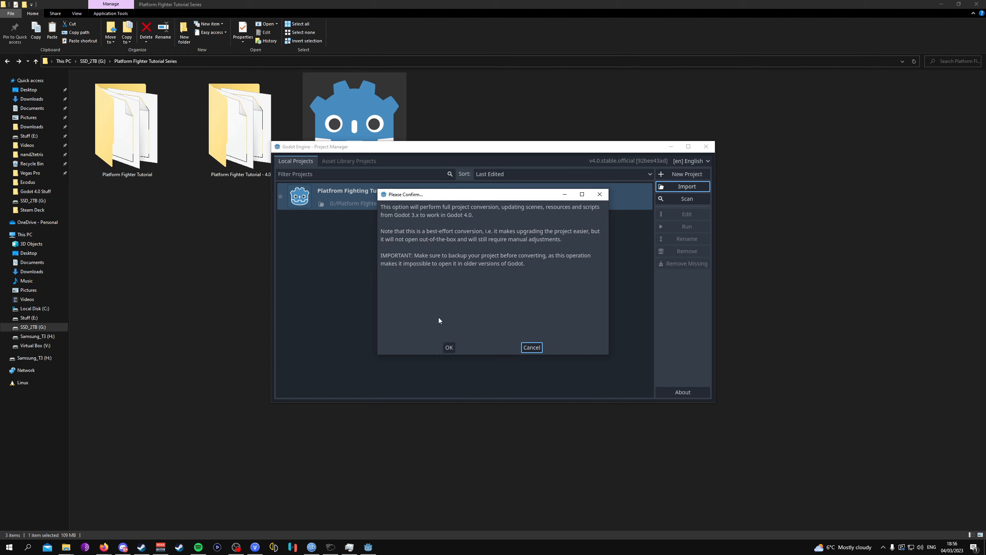
pyautogui.click(450, 348)
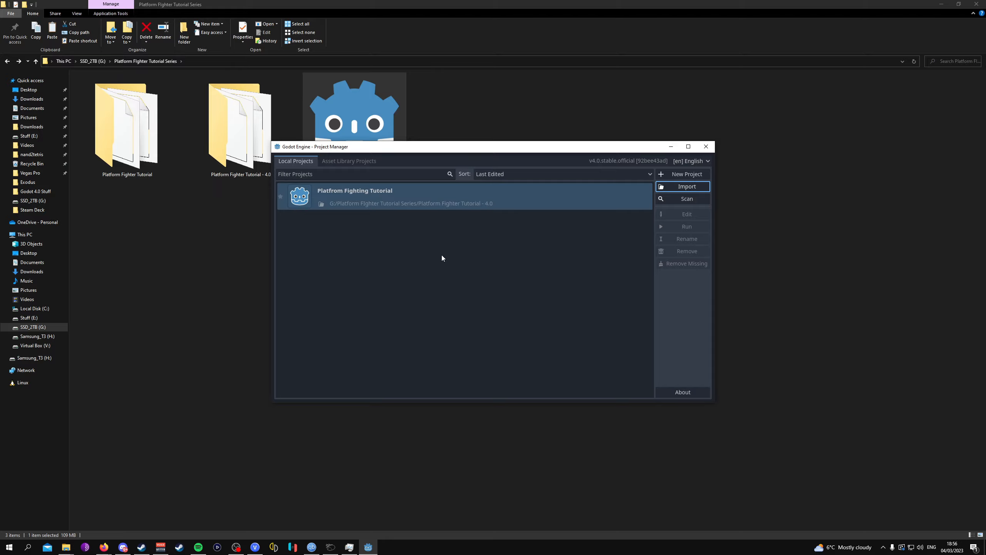
pyautogui.doubleClick(423, 198)
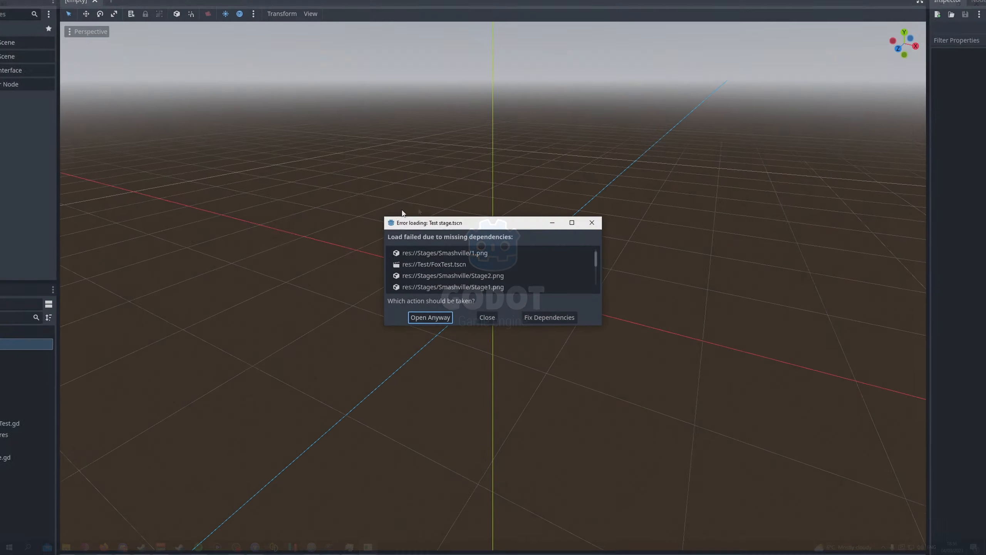
# - Try to repair the broken dependencies of Test stage.tscn and open the scene despite the missing ones
pyautogui.click(550, 317)
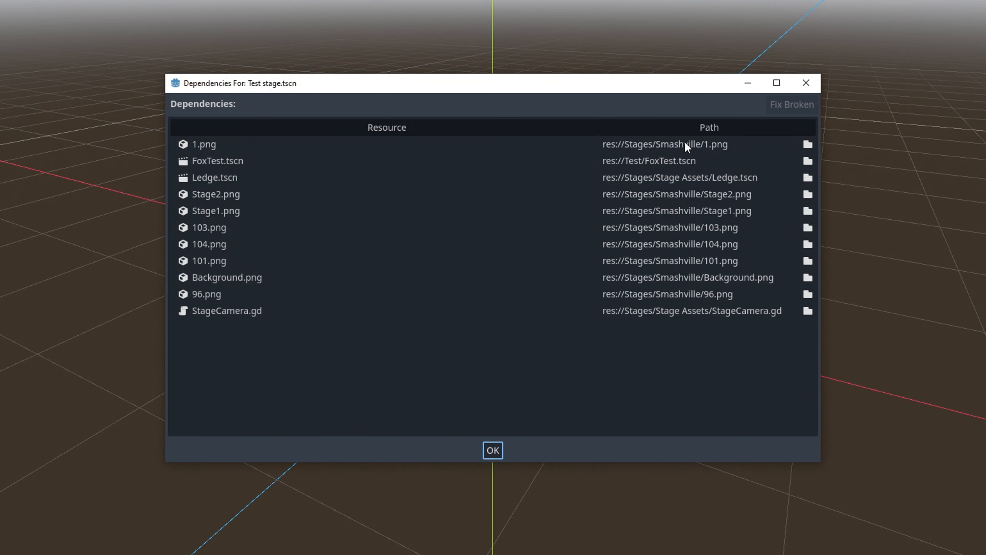
pyautogui.click(793, 110)
pyautogui.click(498, 451)
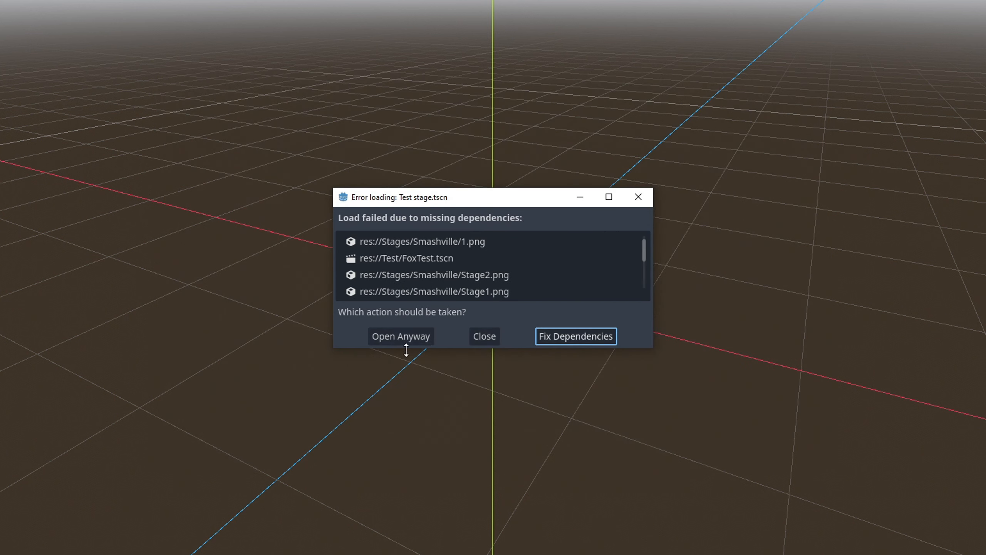
pyautogui.click(412, 338)
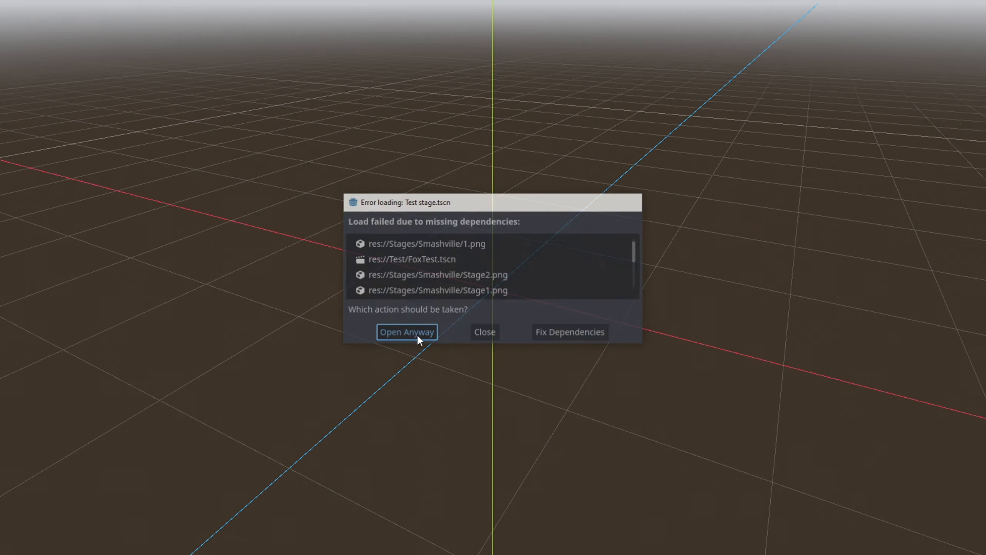
pyautogui.click(492, 409)
pyautogui.scroll(-3, 451, 346)
pyautogui.moveTo(337, 268); pyautogui.dragTo(399, 291, button='middle')
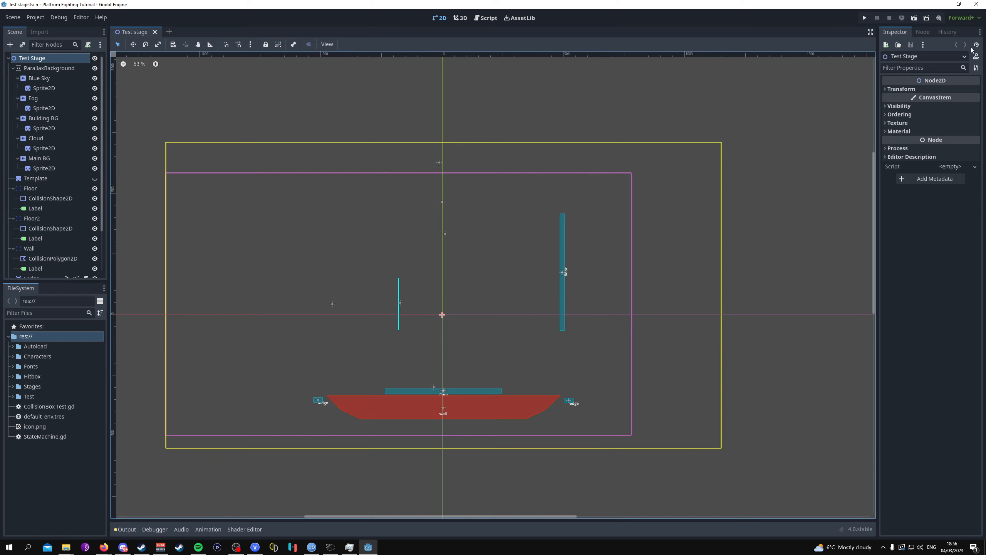
# - Close the editor, relaunch Godot 4.0 and reopen the converted platform fighter project
pyautogui.click(977, 6)
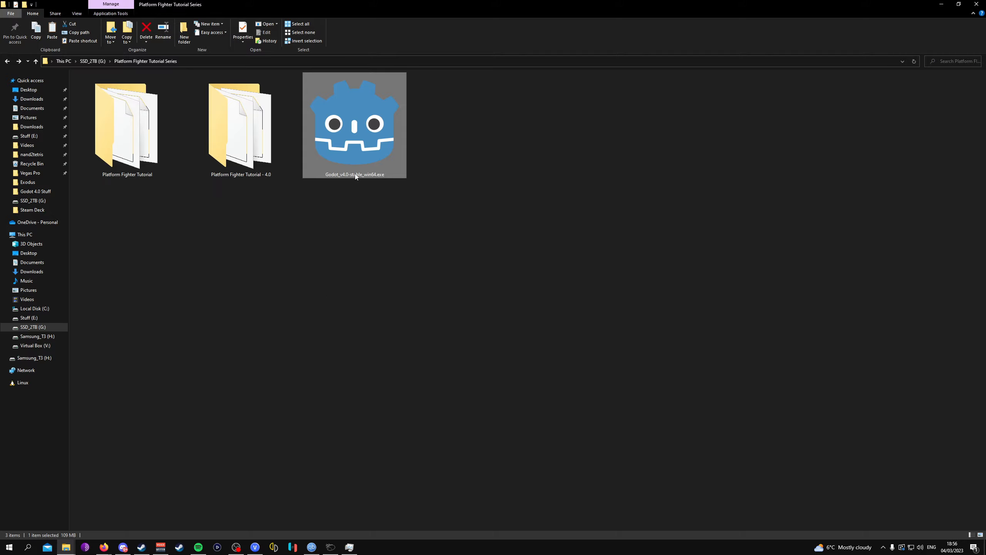
pyautogui.doubleClick(333, 134)
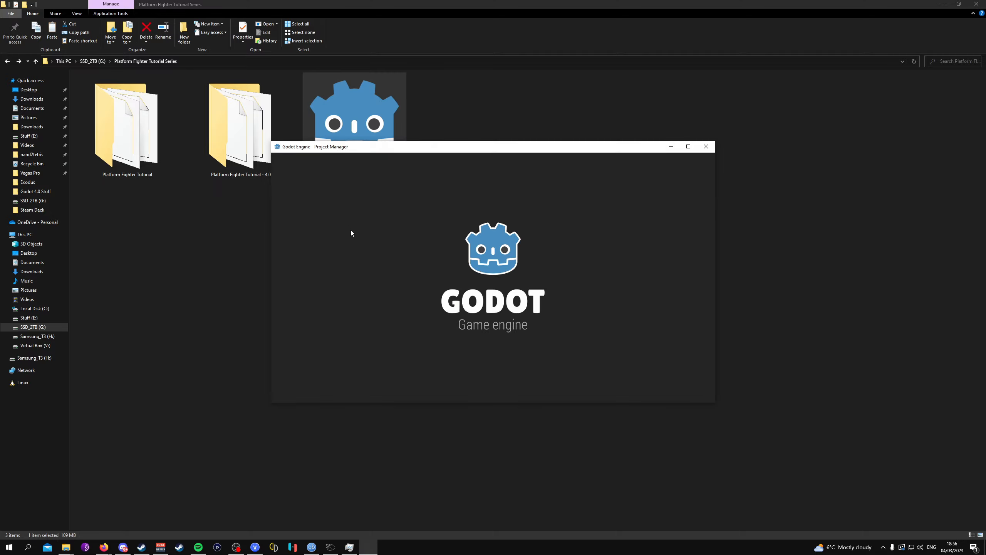
pyautogui.doubleClick(349, 204)
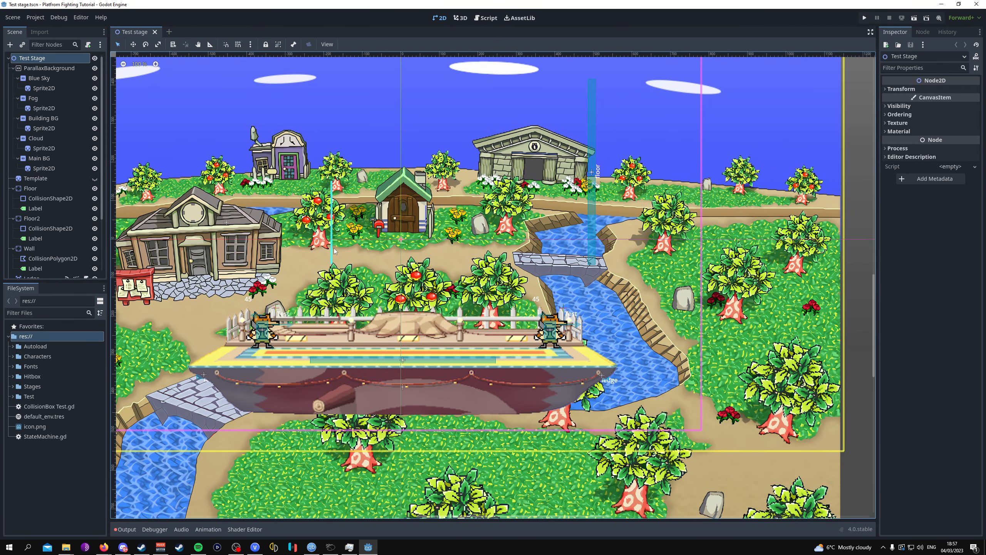
pyautogui.moveTo(523, 133); pyautogui.dragTo(537, 98, button='middle')
pyautogui.moveTo(357, 193); pyautogui.dragTo(439, 301, button='middle')
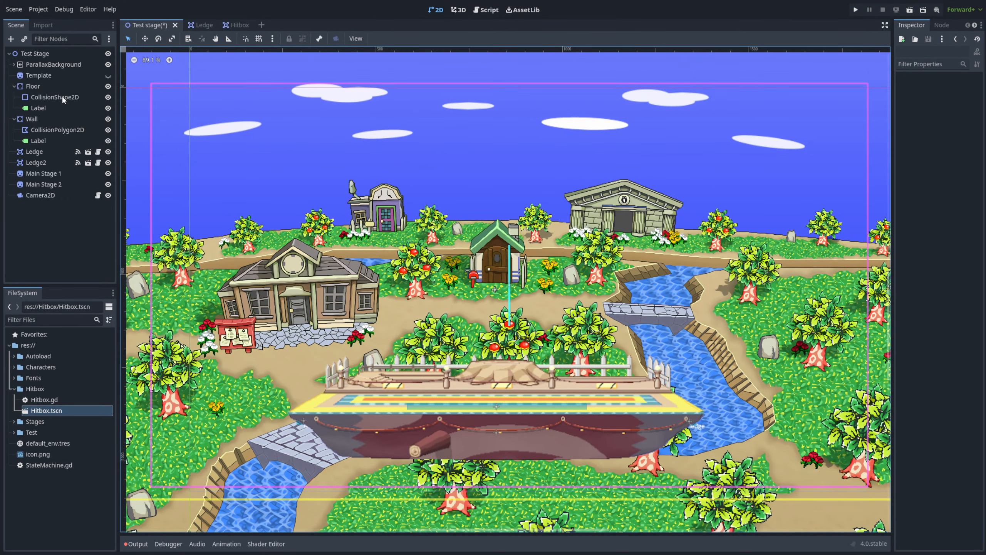
# - Double the size of the Floor's rectangular collision shape to 962 by 38 px
pyautogui.click(63, 98)
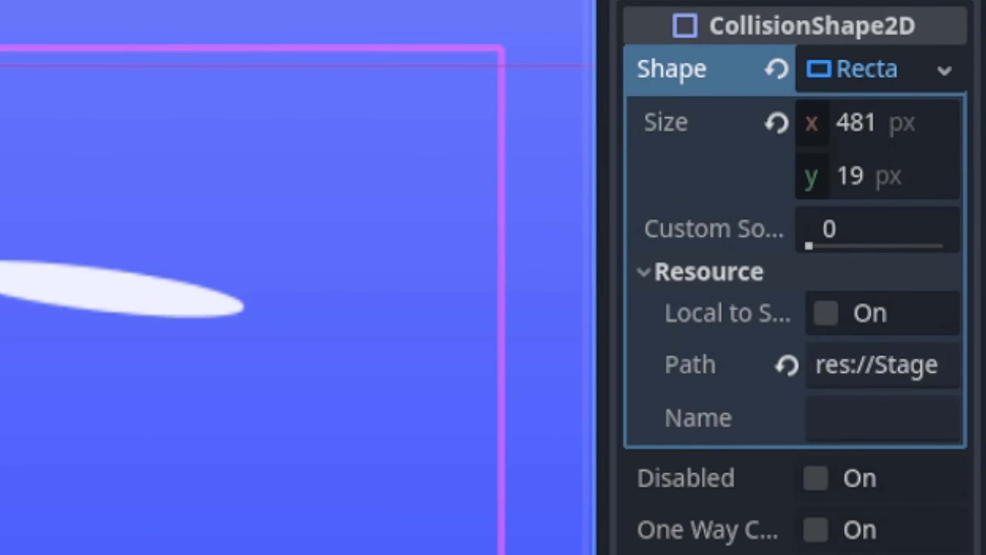
pyautogui.click(865, 137)
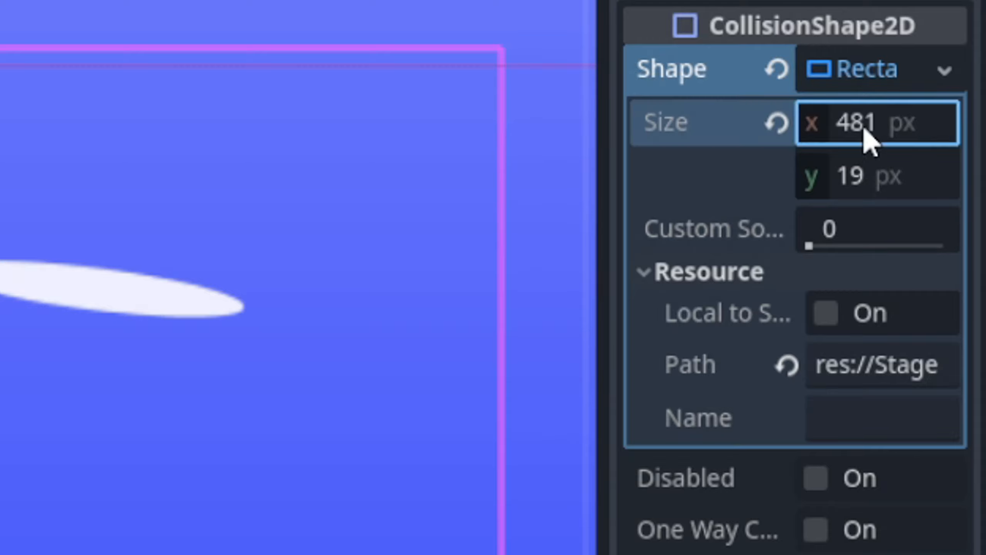
pyautogui.write('*2')
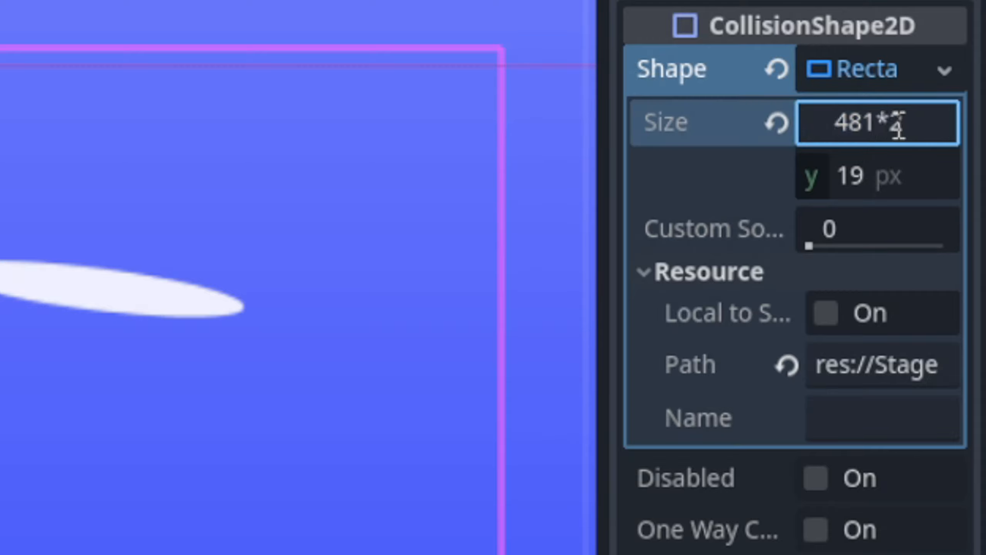
pyautogui.press('Return')
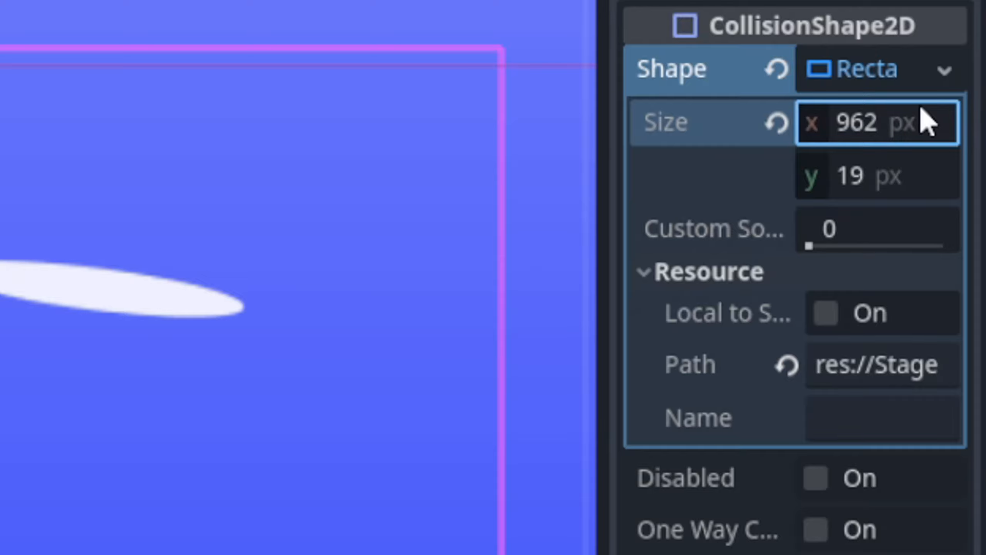
pyautogui.click(924, 159)
pyautogui.click(923, 183)
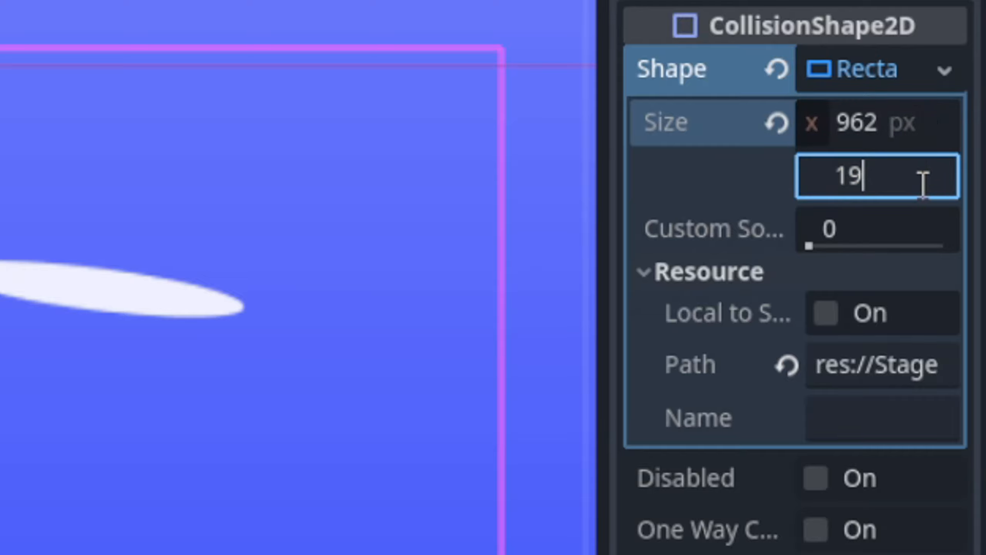
pyautogui.write('*2')
pyautogui.press('Return')
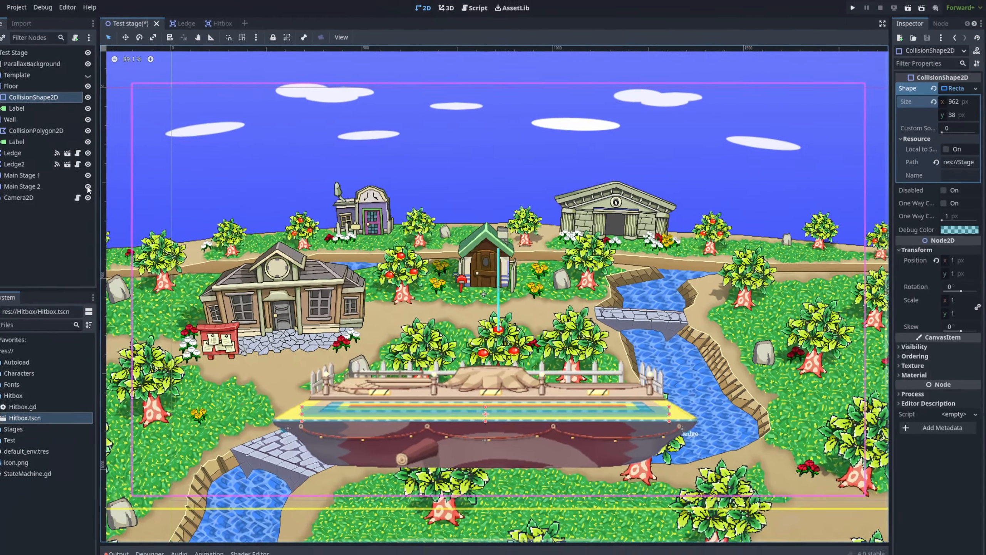
# - Hide the Main Stage 2 node and save the Test stage scene
pyautogui.click(81, 187)
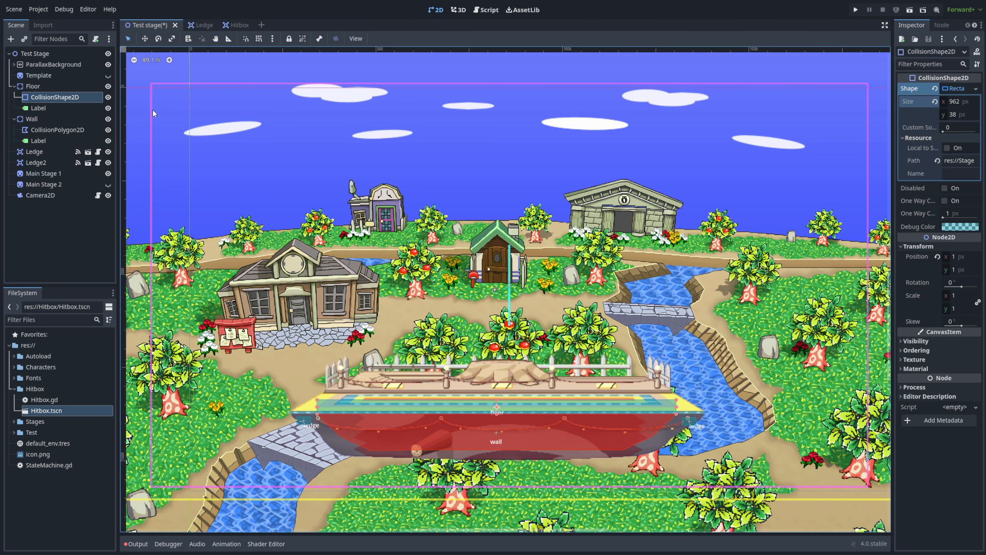
pyautogui.hotkey('ctrl', 's')
# - In the Ledge scene, double the collision rectangle's size to 74 by 41.2 px and save the scene
pyautogui.click(192, 27)
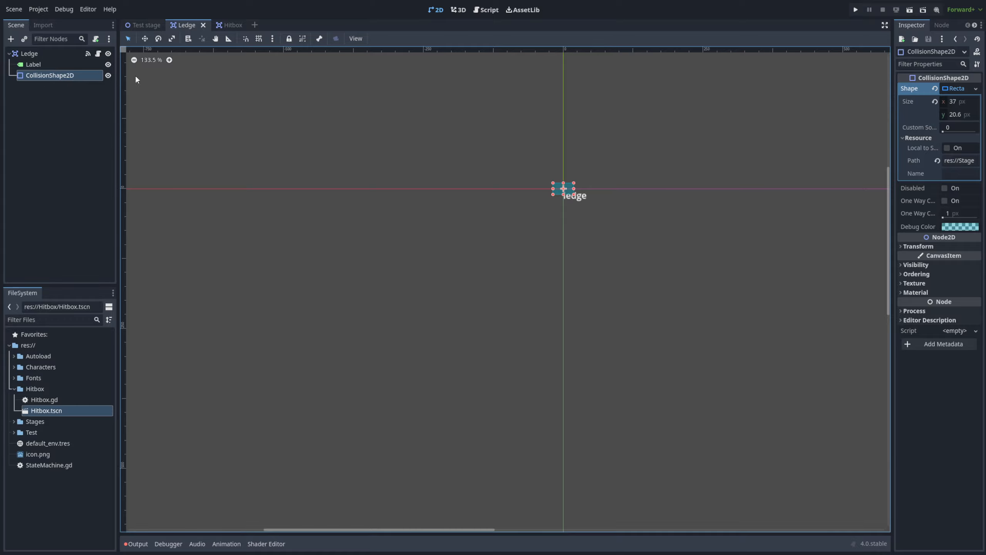
pyautogui.click(972, 102)
pyautogui.click(973, 102)
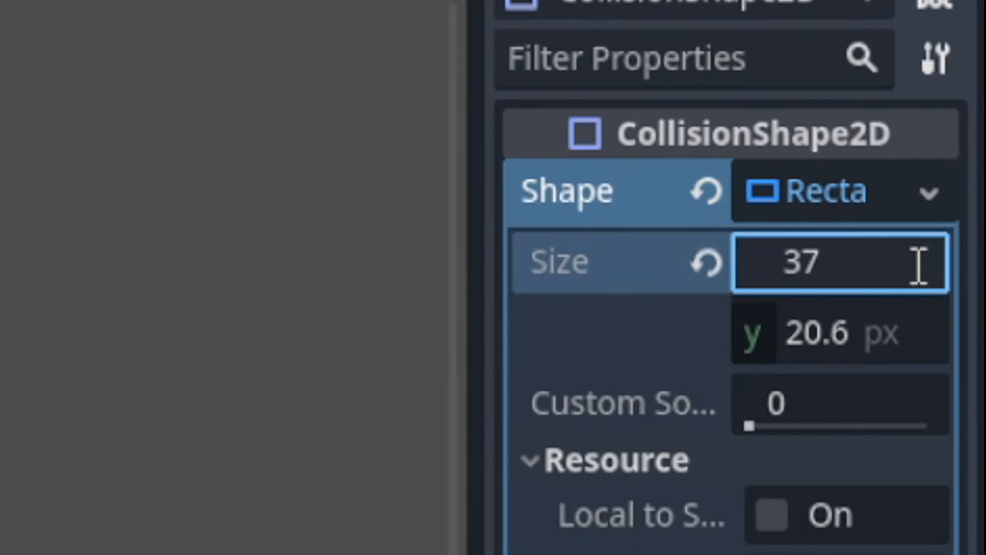
pyautogui.write('*2')
pyautogui.press('Return')
pyautogui.click(888, 342)
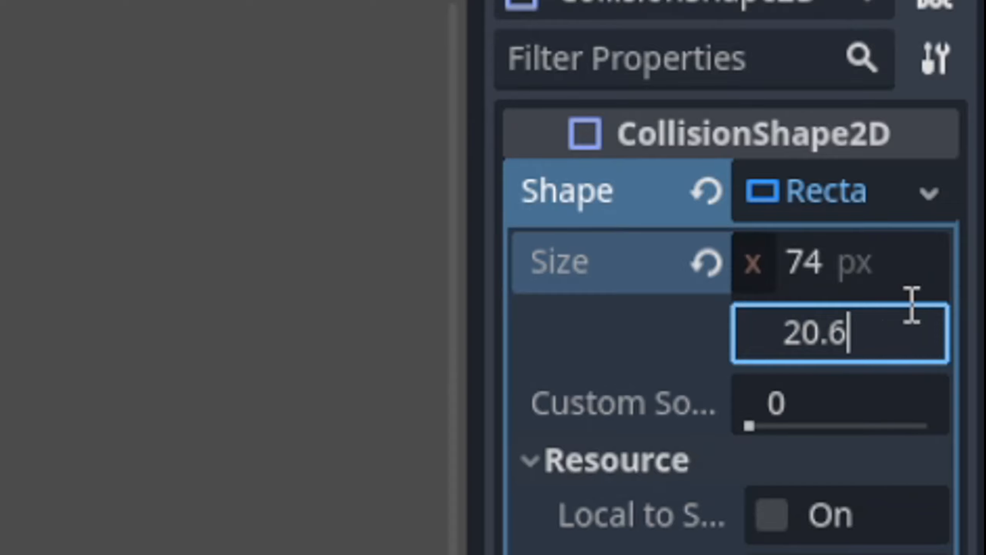
pyautogui.write('*')
pyautogui.write('2')
pyautogui.press('Return')
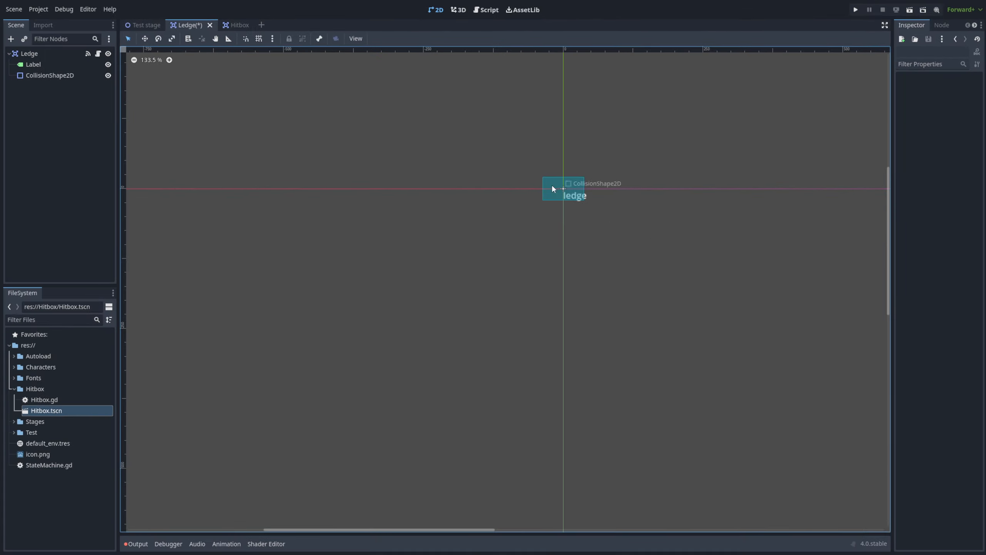
pyautogui.hotkey('ctrl', 's')
# - In the Hitbox scene, set the collision shape's scale to 2 on both x and y, and save
pyautogui.click(229, 26)
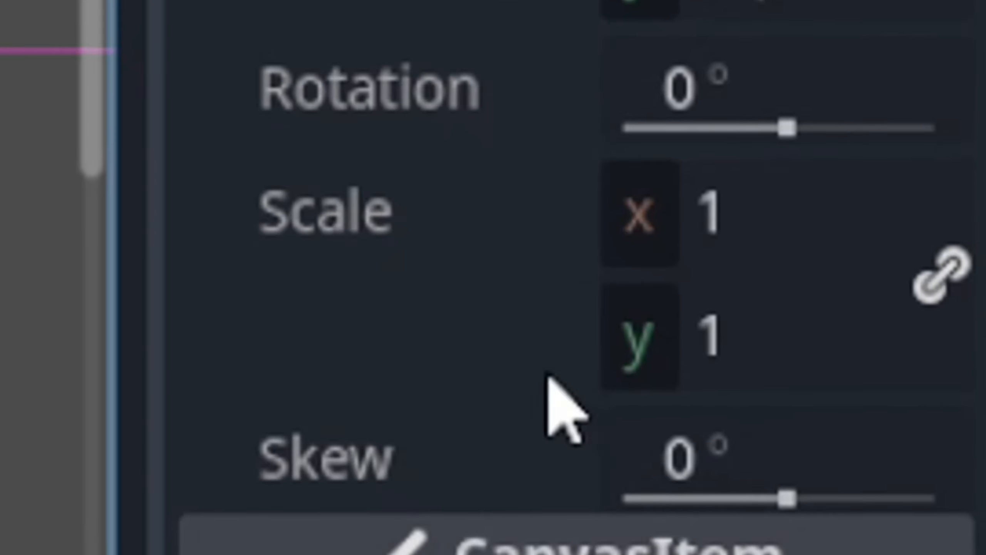
pyautogui.click(819, 203)
pyautogui.click(819, 202)
pyautogui.press('BackSpace')
pyautogui.write('2')
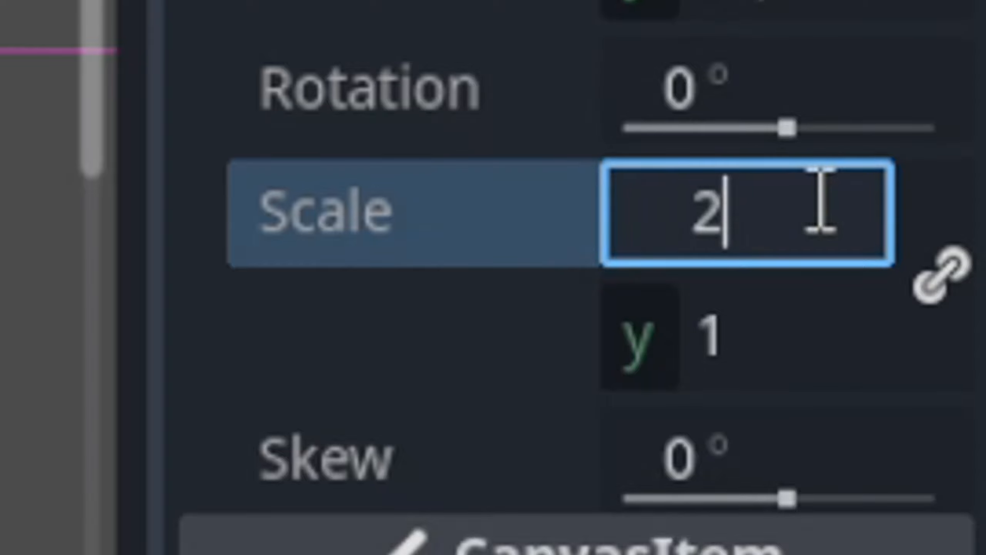
pyautogui.press('Return')
pyautogui.click(832, 329)
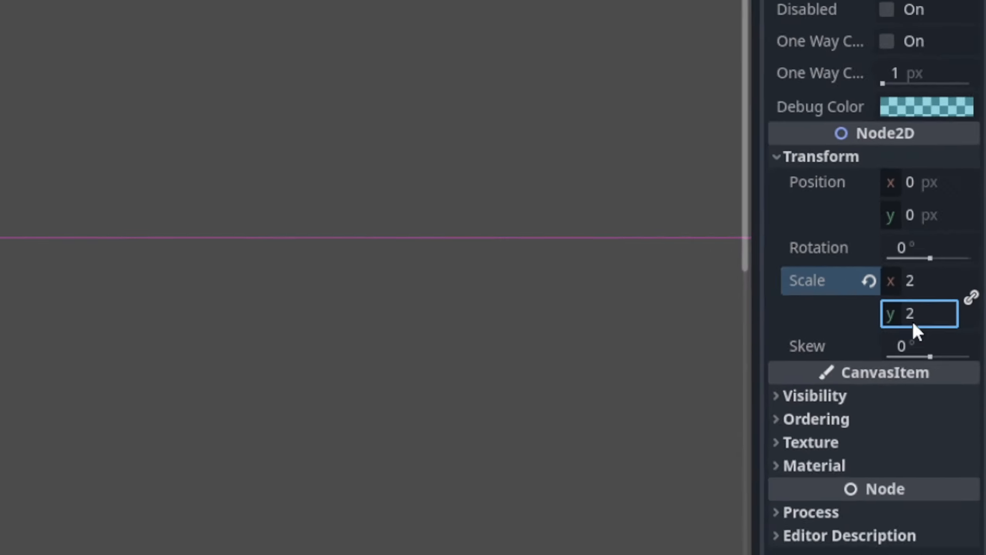
pyautogui.click(706, 220)
pyautogui.hotkey('ctrl', 's')
# - Review the Ledge scene's collision shape and return to the Test stage scene
pyautogui.click(187, 27)
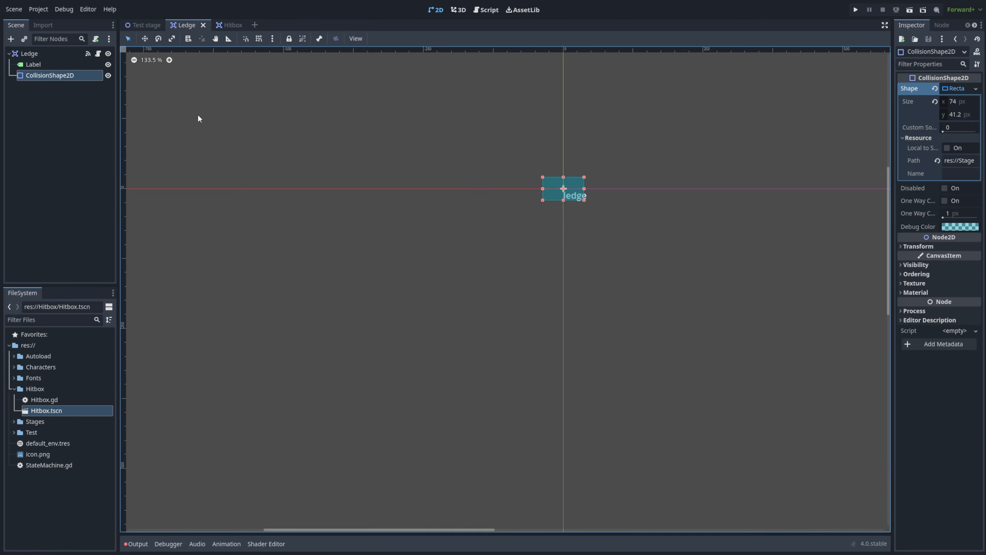
pyautogui.click(148, 27)
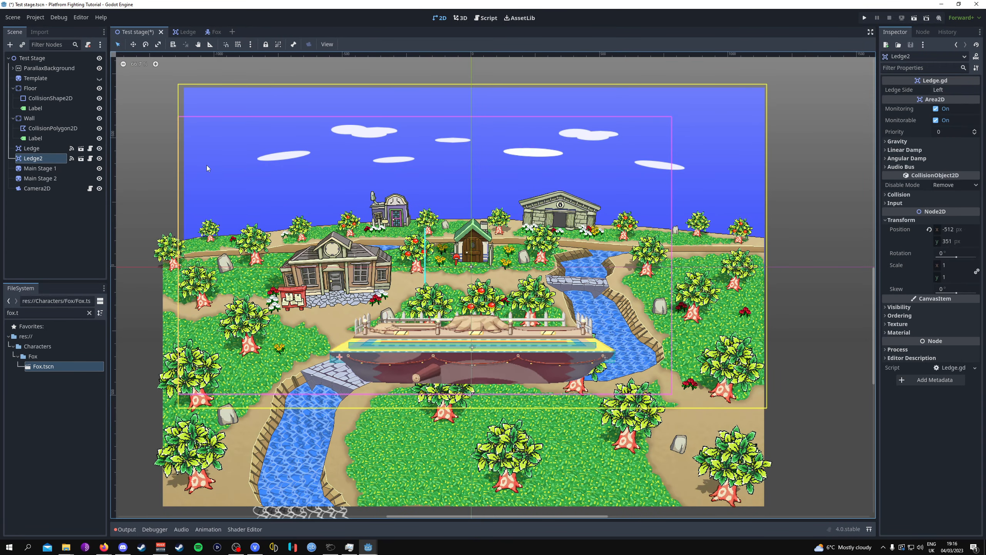
# - In the Fox scene, double the CollisionBox rectangle's size to 60 by 94 px
pyautogui.click(213, 32)
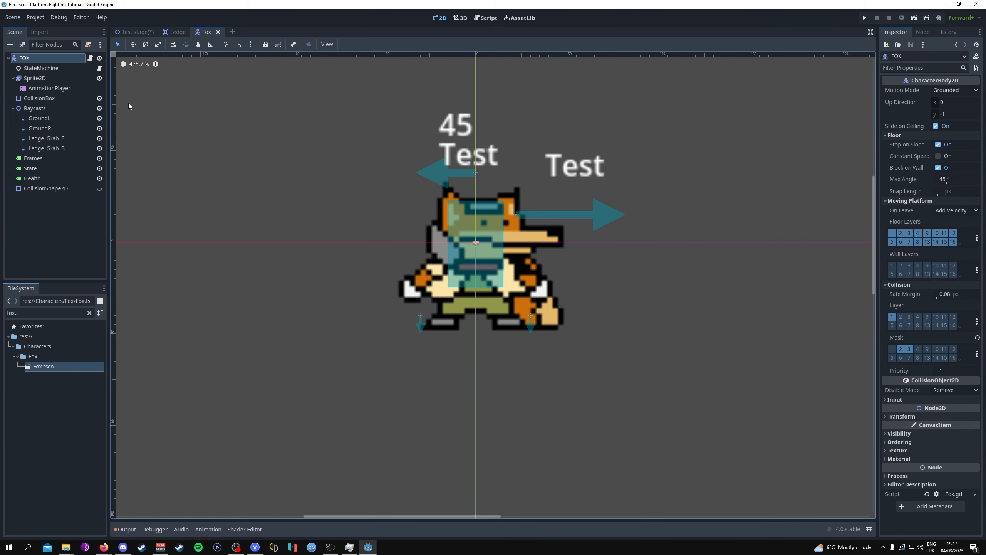
pyautogui.click(43, 98)
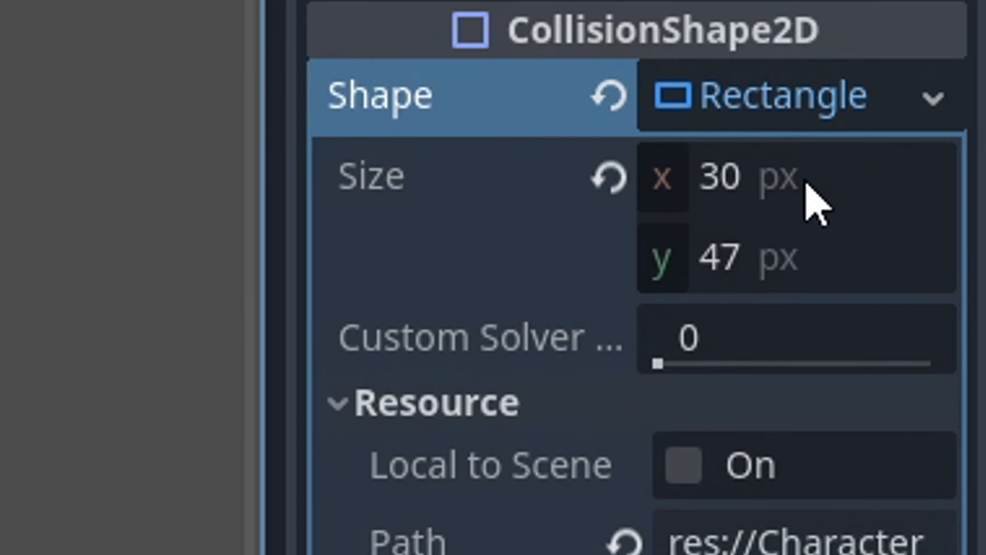
pyautogui.click(962, 102)
pyautogui.click(848, 182)
pyautogui.write('*2')
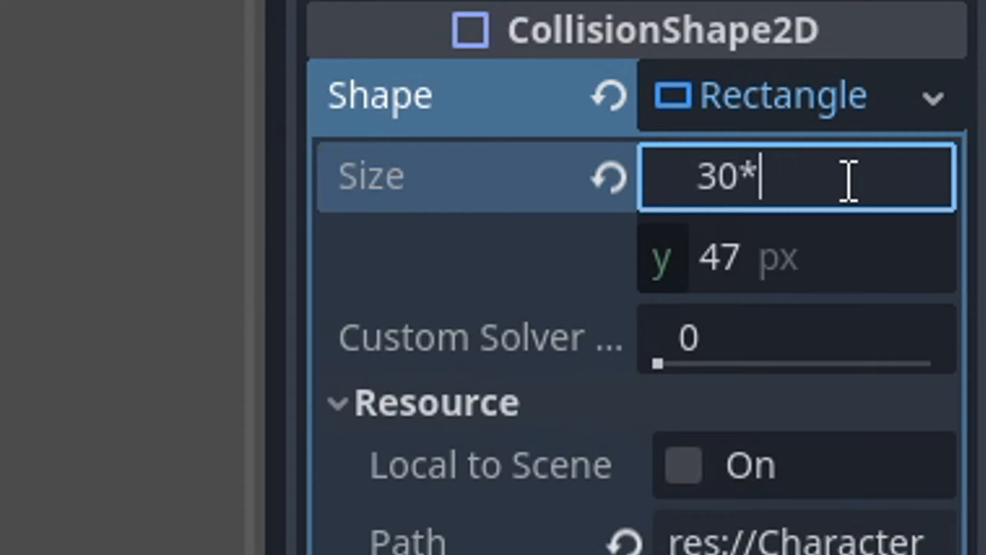
pyautogui.press('Return')
pyautogui.click(819, 254)
pyautogui.click(820, 251)
pyautogui.write('*2')
pyautogui.press('Return')
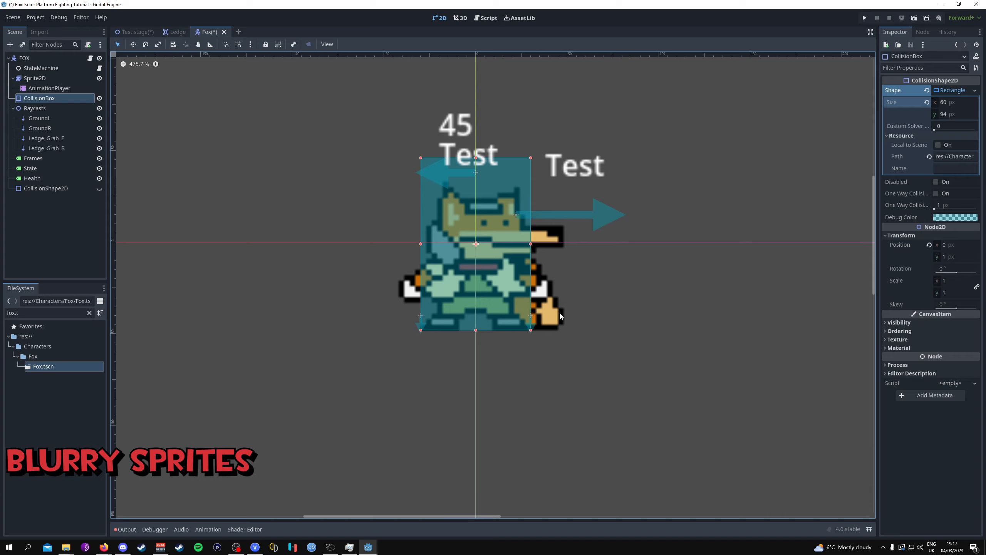
# - Set the Fox Sprite2D's texture filter to Nearest and check the sprite's pixel edges
pyautogui.scroll(10, 560, 316)
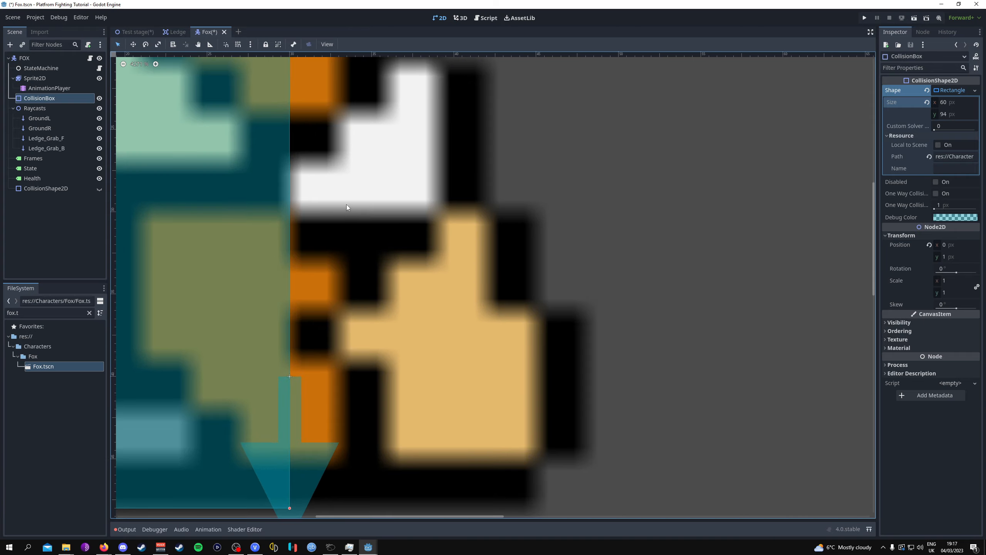
pyautogui.scroll(-6, 346, 204)
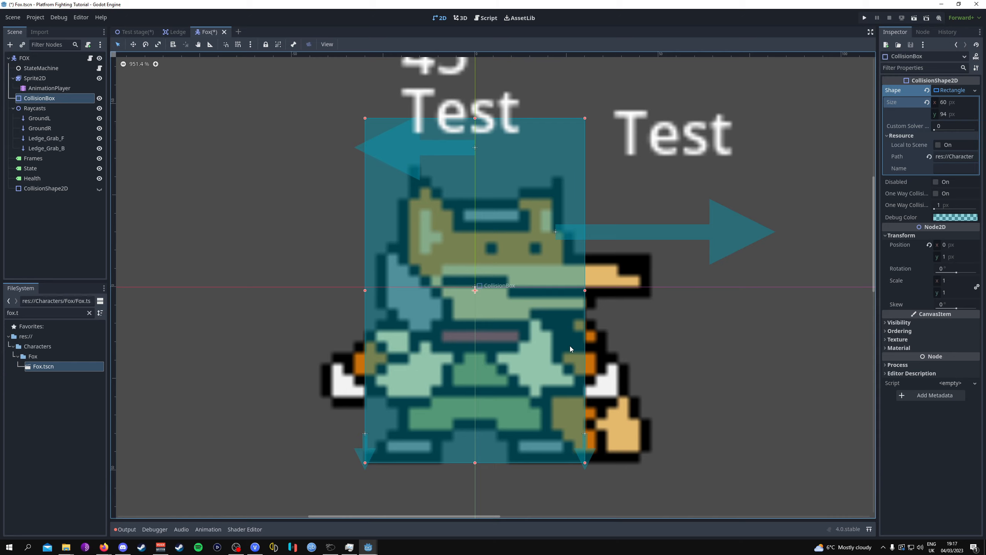
pyautogui.scroll(-1, 570, 345)
pyautogui.click(37, 78)
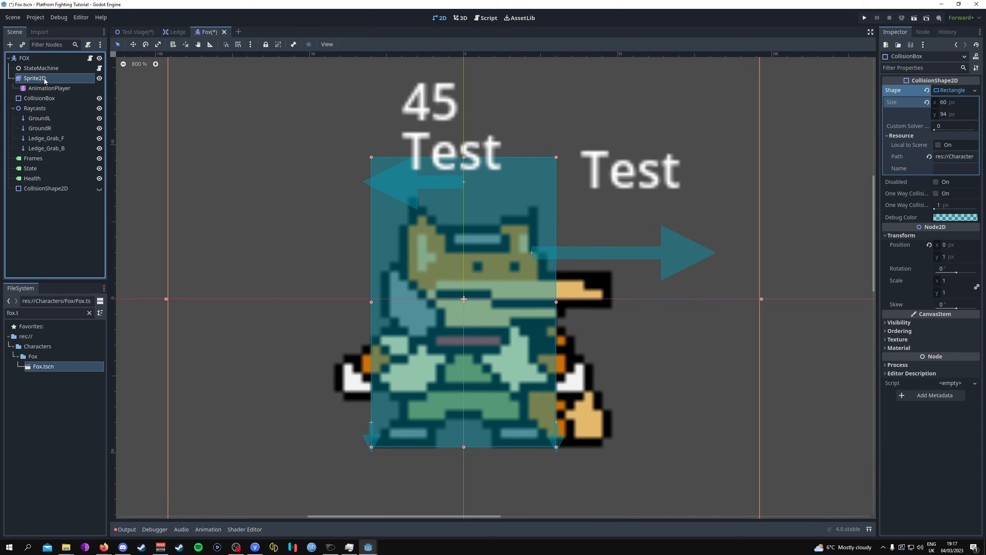
pyautogui.click(898, 266)
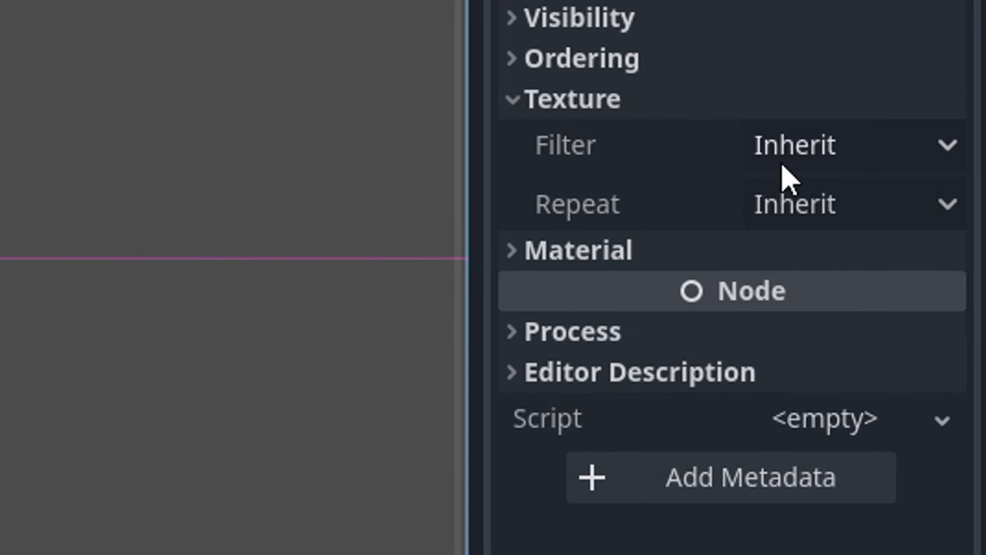
pyautogui.click(944, 276)
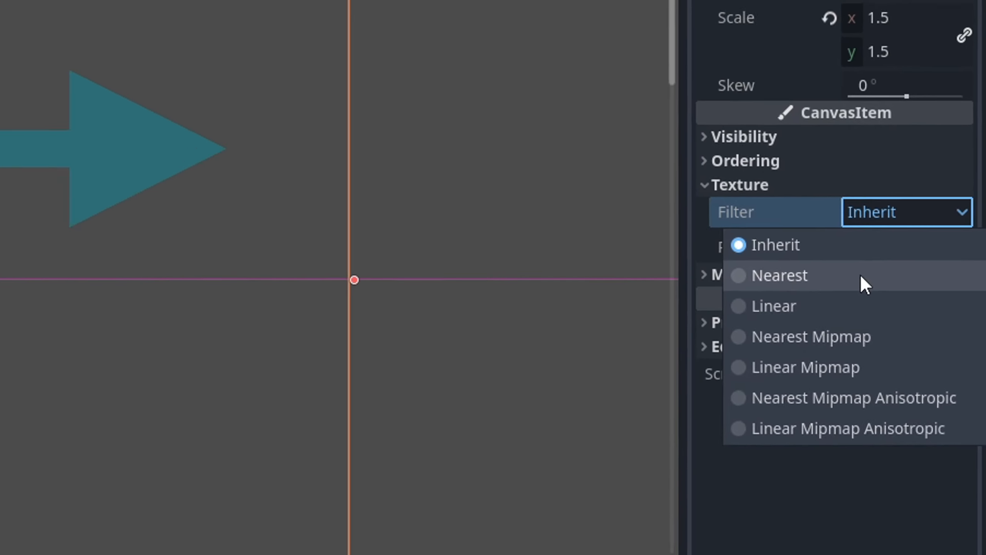
pyautogui.click(779, 257)
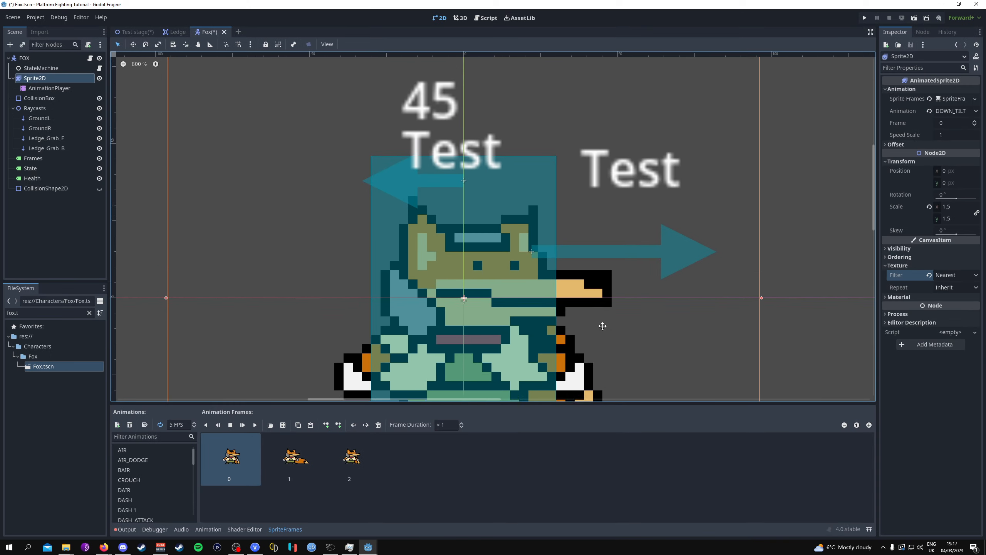
pyautogui.scroll(15, 553, 276)
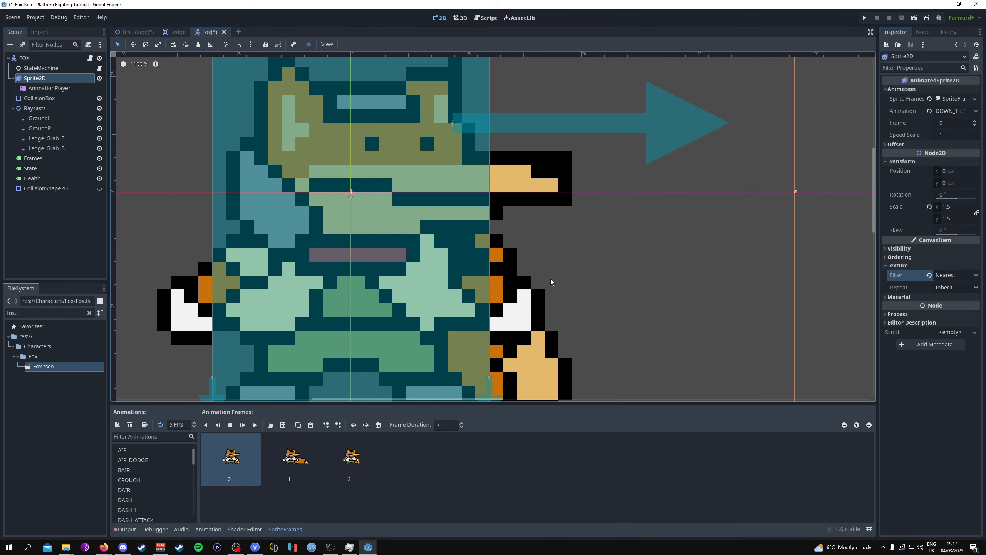
pyautogui.scroll(3, 536, 291)
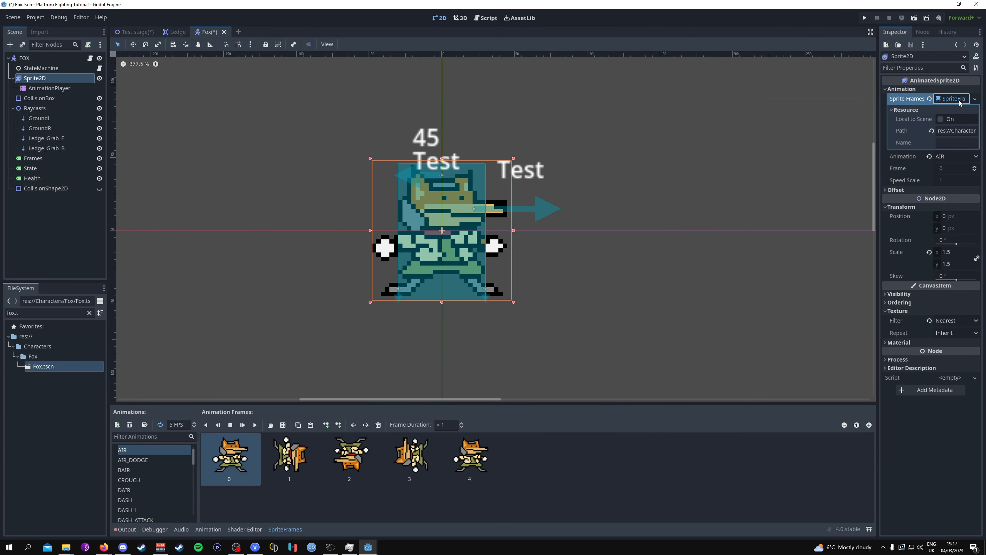
# - Save the Sprite2D's sprite frames resource as FoxSprite.tres in the Fox folder and select the AnimationPlayer node
pyautogui.click(975, 98)
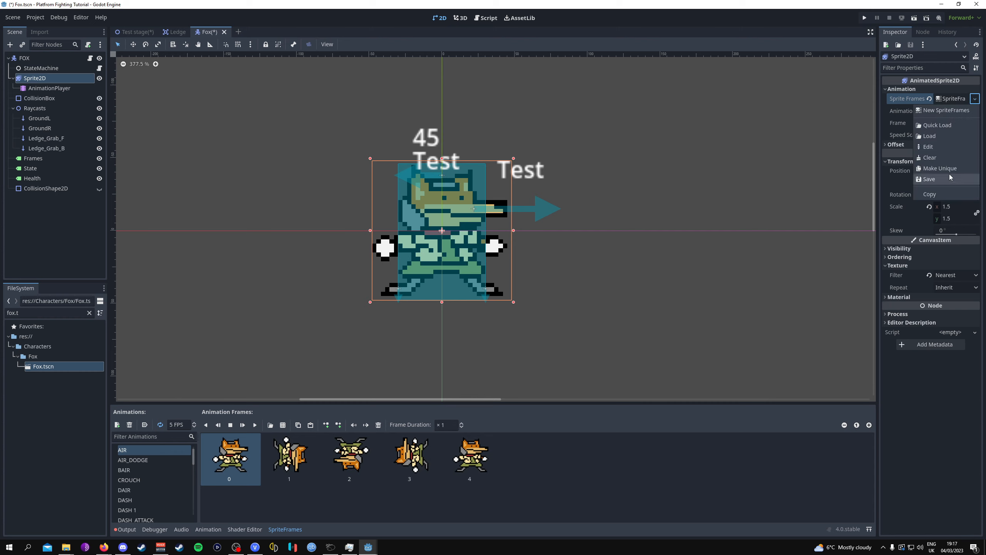
pyautogui.click(929, 179)
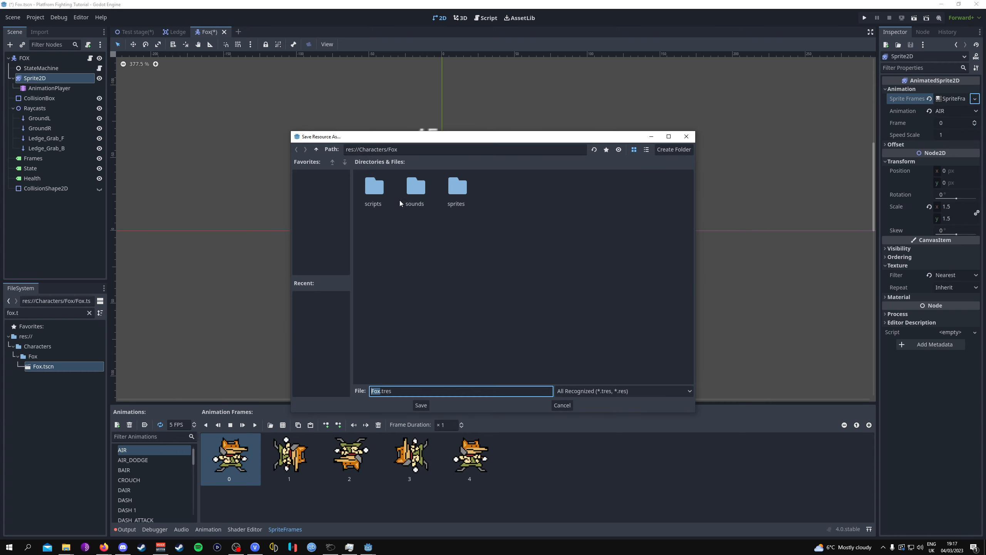
pyautogui.click(384, 392)
pyautogui.write('Sprite')
pyautogui.click(421, 405)
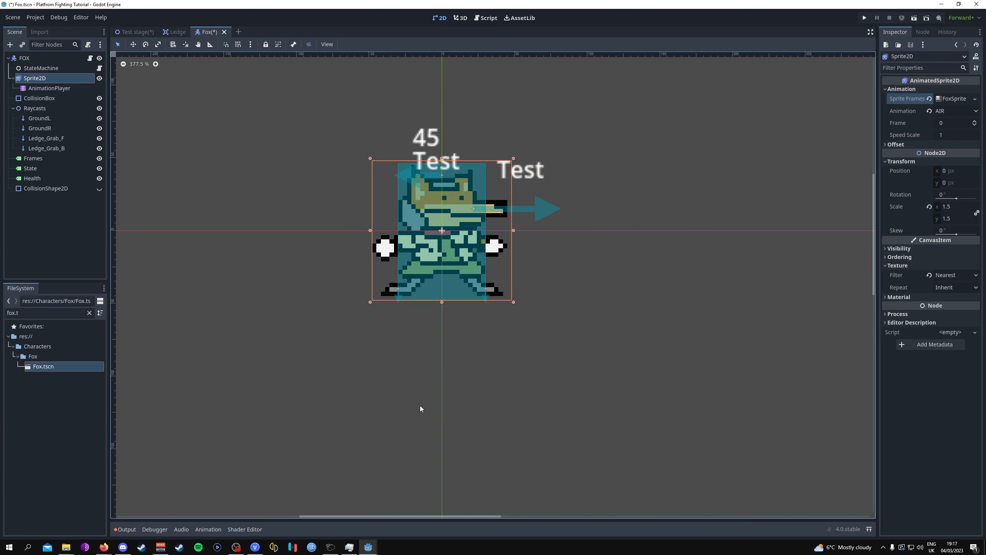
pyautogui.click(50, 88)
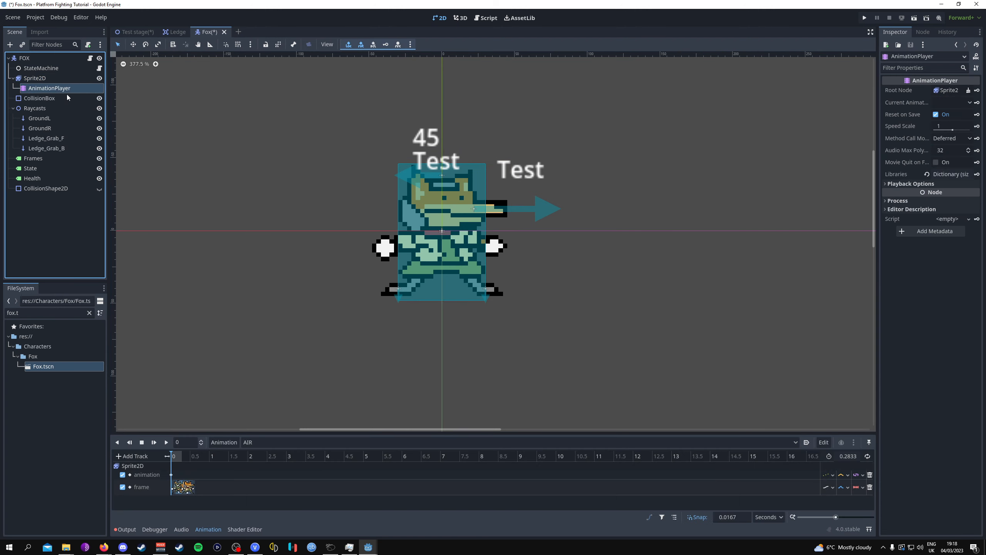
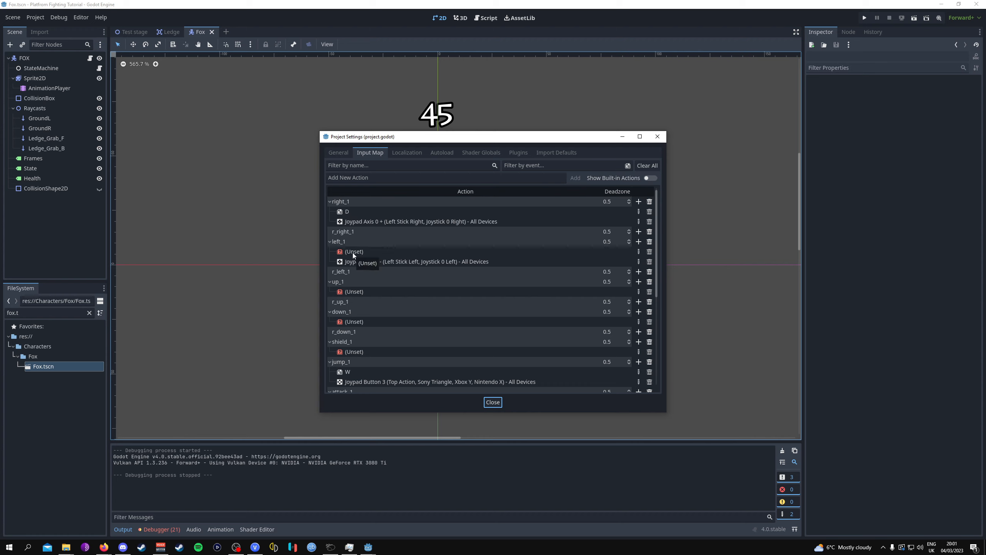
# - In the project's input map, bind the unset event of left_1 to A and that of up_1 to W
pyautogui.doubleClick(353, 252)
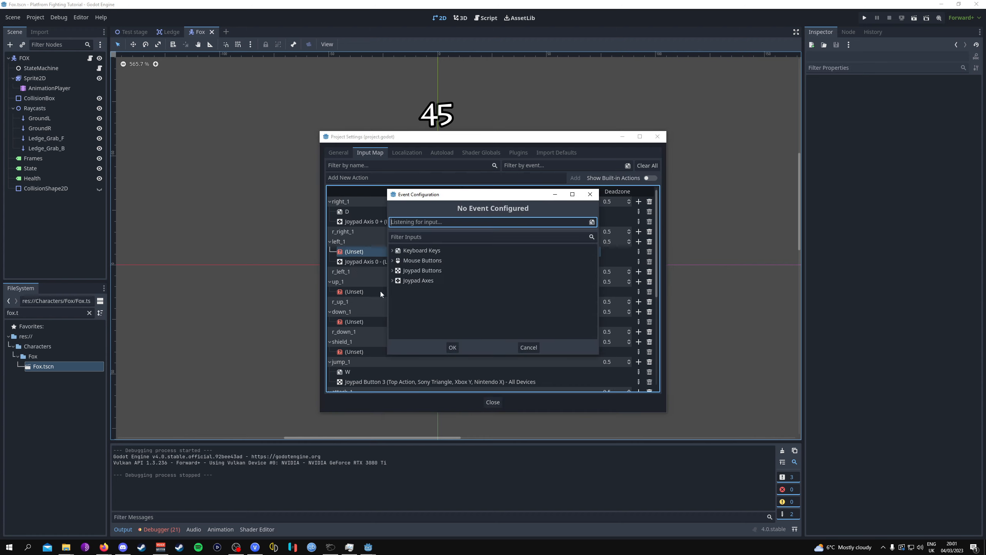
pyautogui.hotkey('shift', 'z')
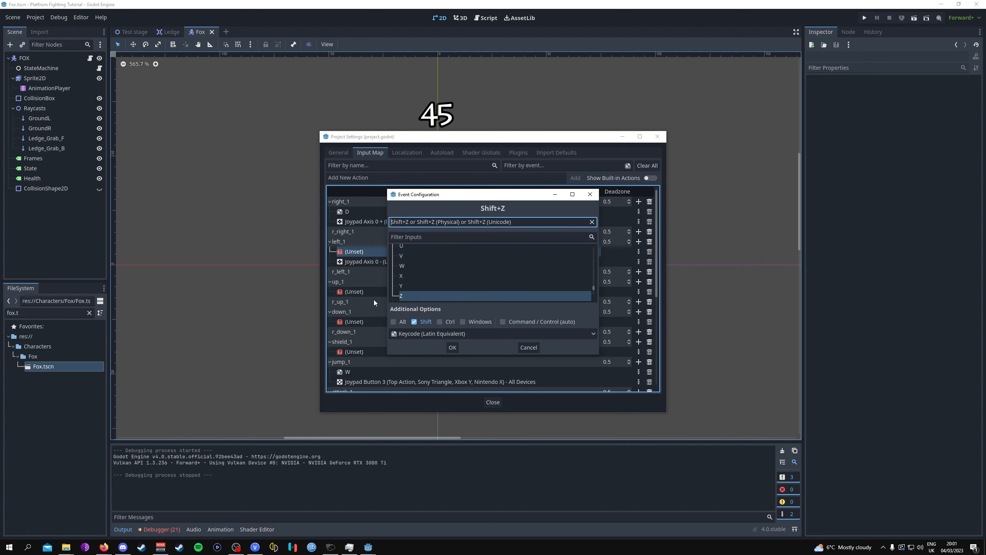
pyautogui.press('a')
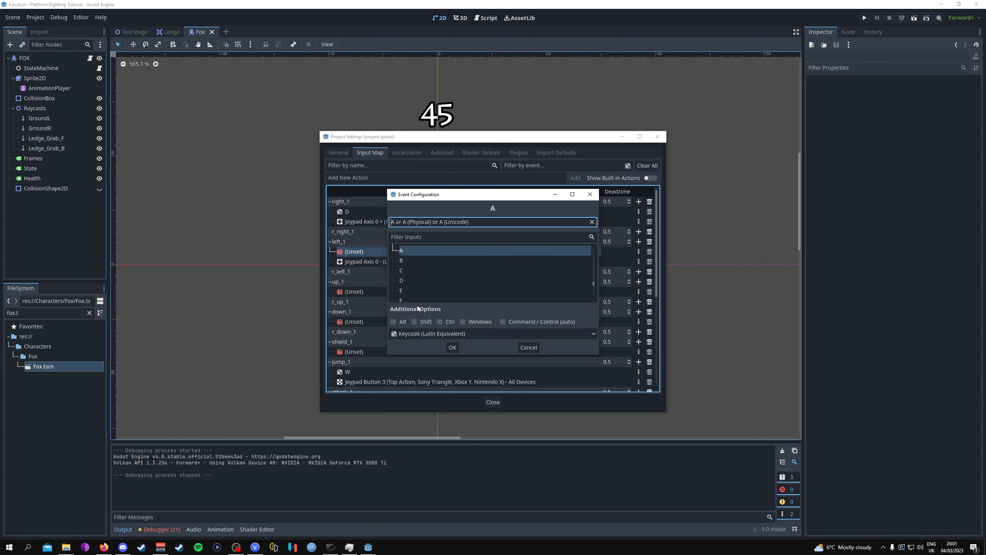
pyautogui.click(453, 348)
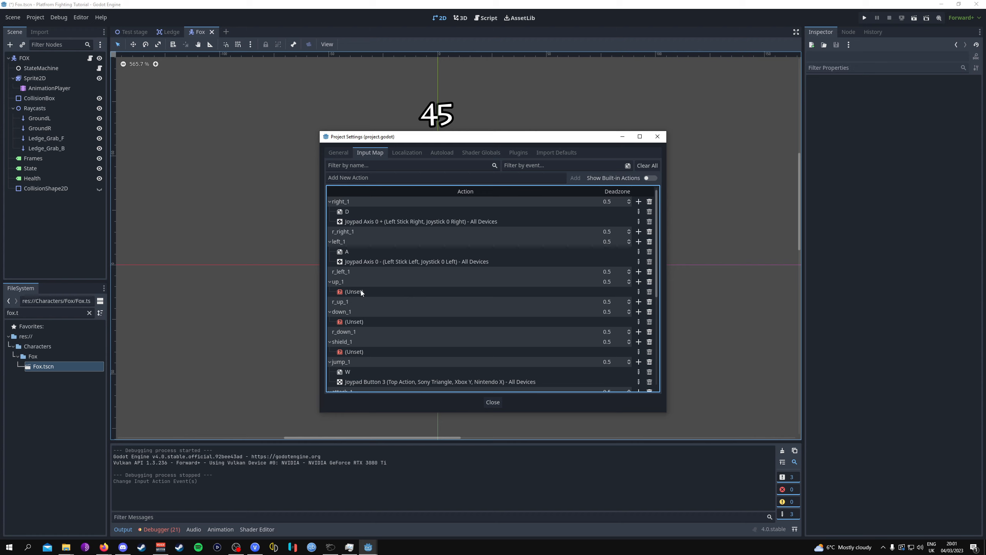
pyautogui.doubleClick(363, 292)
pyautogui.press('w')
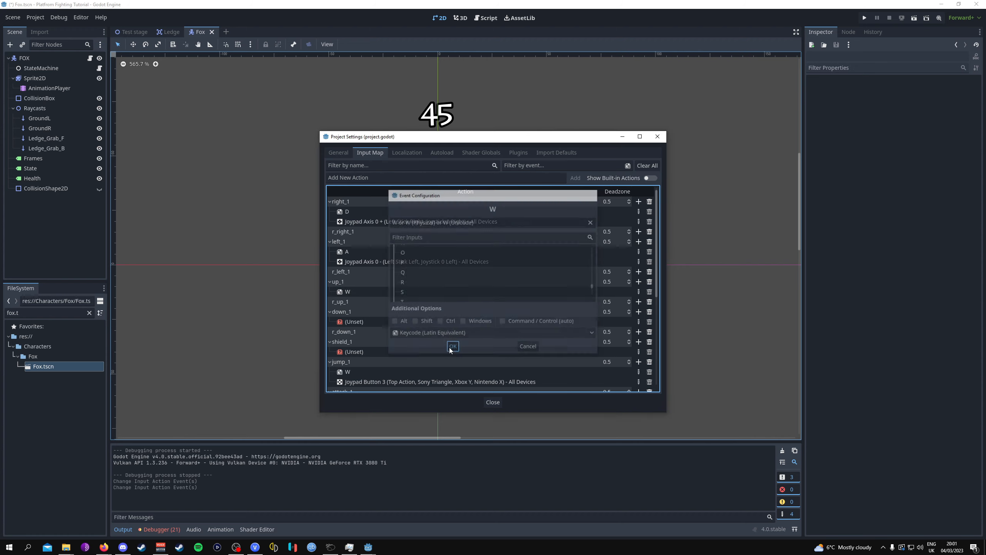
pyautogui.click(450, 345)
# - Bind the unset event of down_1 to S and that of shield_1 to Q
pyautogui.click(343, 323)
pyautogui.doubleClick(343, 323)
pyautogui.press('s')
pyautogui.click(458, 348)
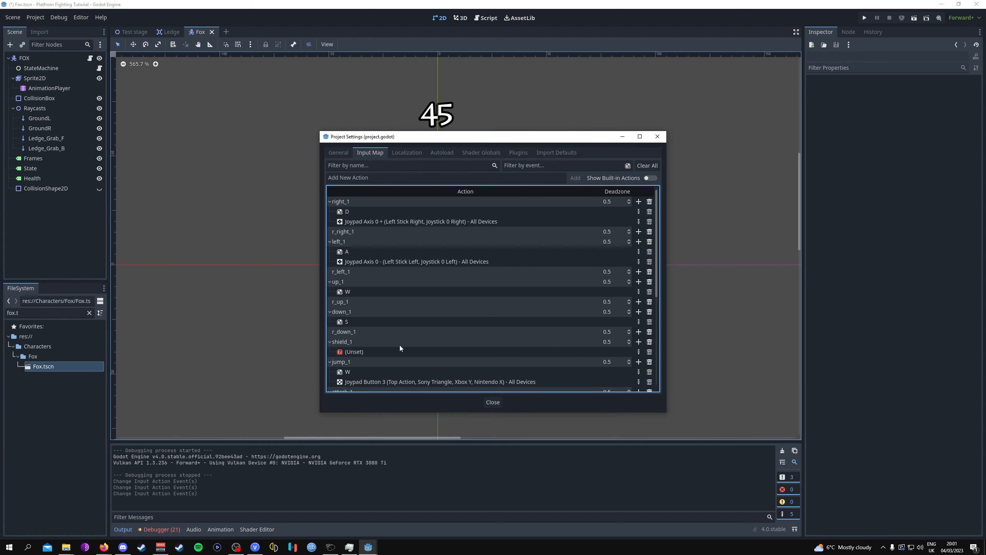
pyautogui.click(390, 350)
pyautogui.doubleClick(400, 351)
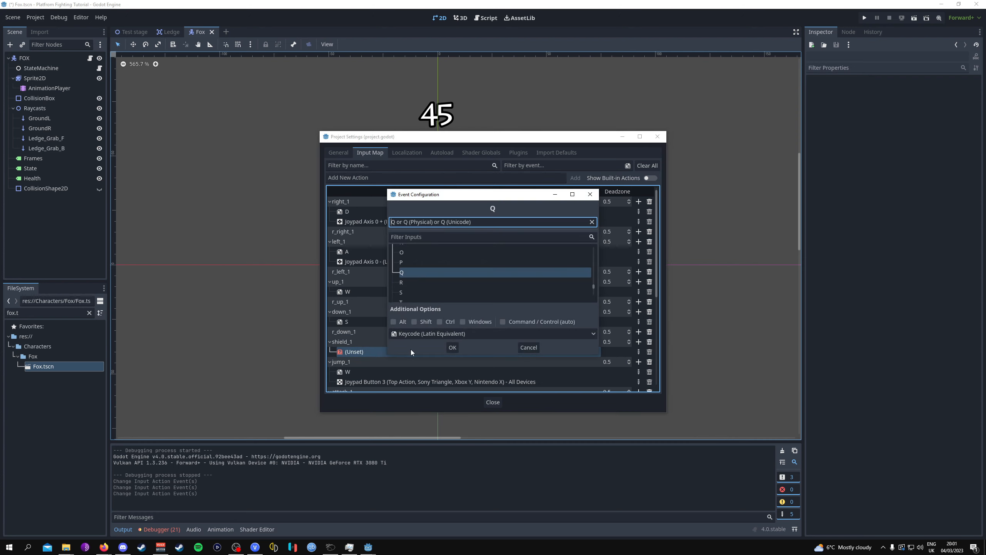
pyautogui.press('q')
pyautogui.click(450, 346)
# - Bind the unset event of attack_1 to R and that of special_1 to E
pyautogui.scroll(-3, 359, 335)
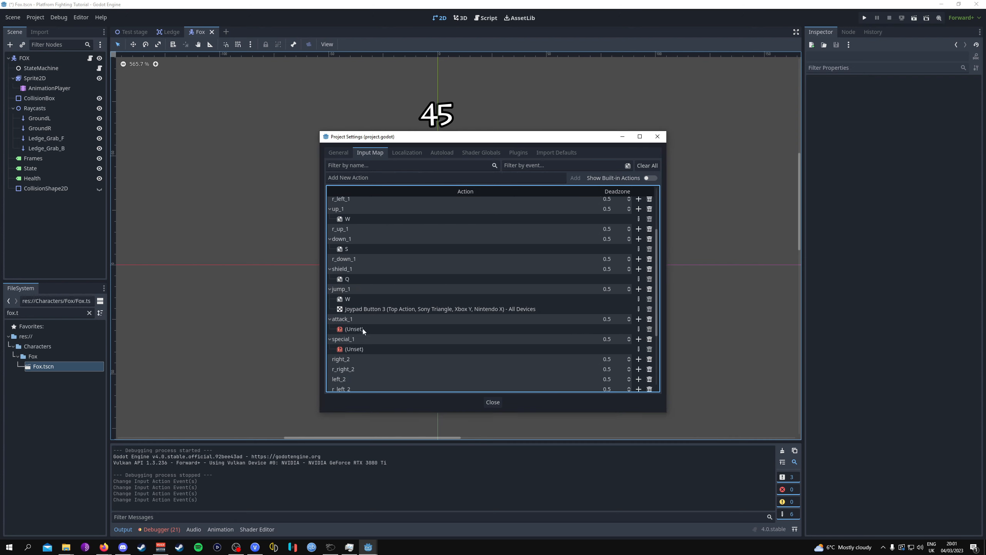
pyautogui.doubleClick(362, 328)
pyautogui.press('r')
pyautogui.click(451, 346)
pyautogui.doubleClick(377, 349)
pyautogui.press('e')
pyautogui.click(453, 345)
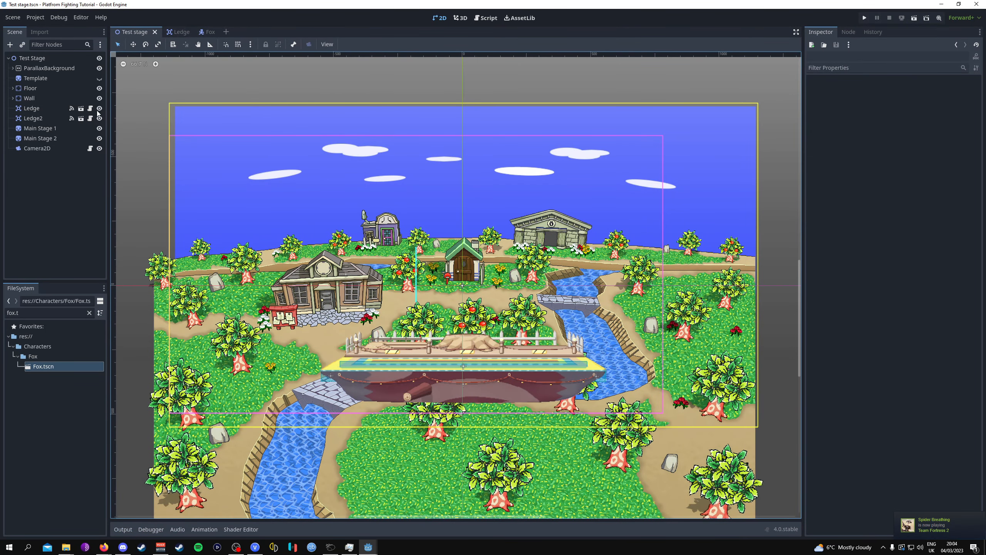
# - Instantiate Characters/Fox/Fox.tscn under the Test Stage root and move it onto the left part of the stage platform
pyautogui.rightClick(64, 58)
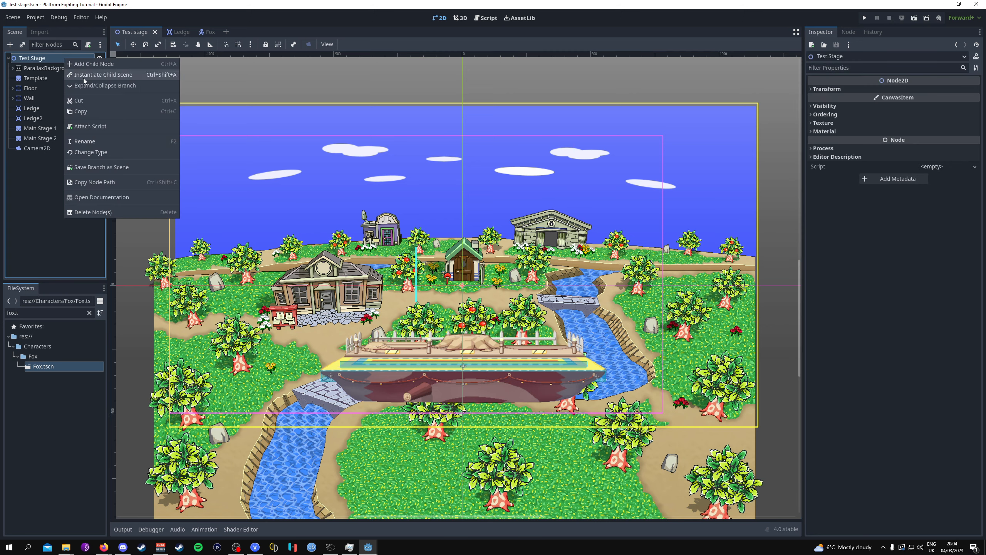
pyautogui.click(83, 76)
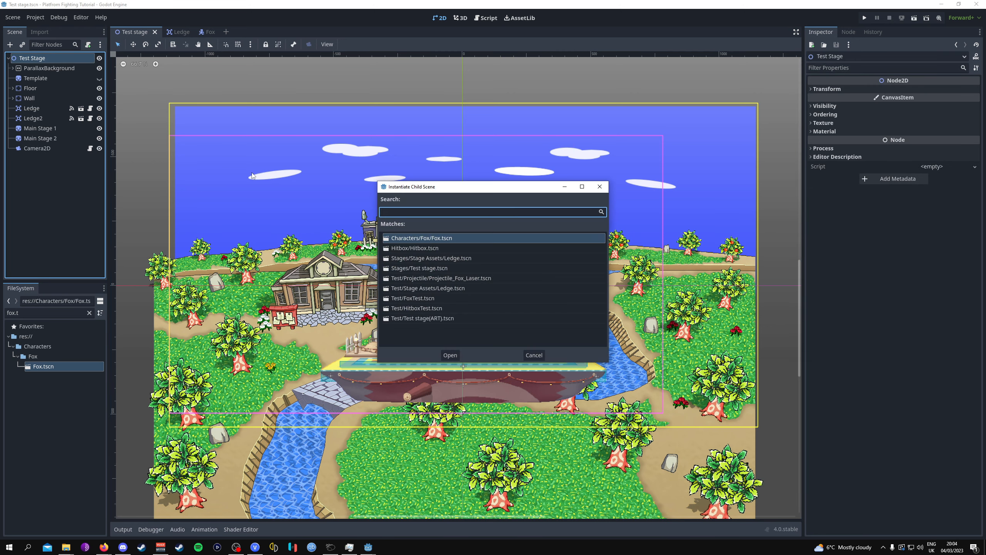
pyautogui.doubleClick(459, 237)
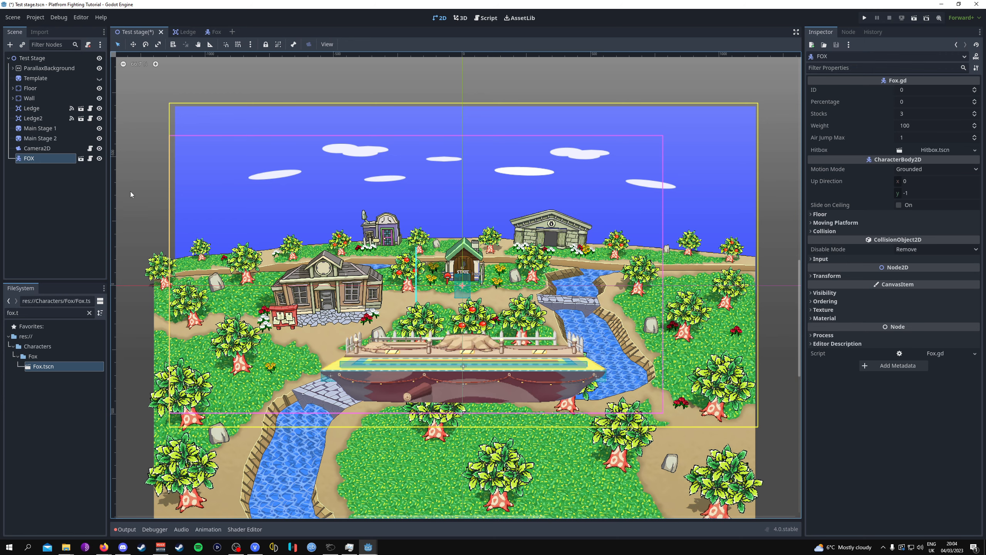
pyautogui.scroll(3, 456, 280)
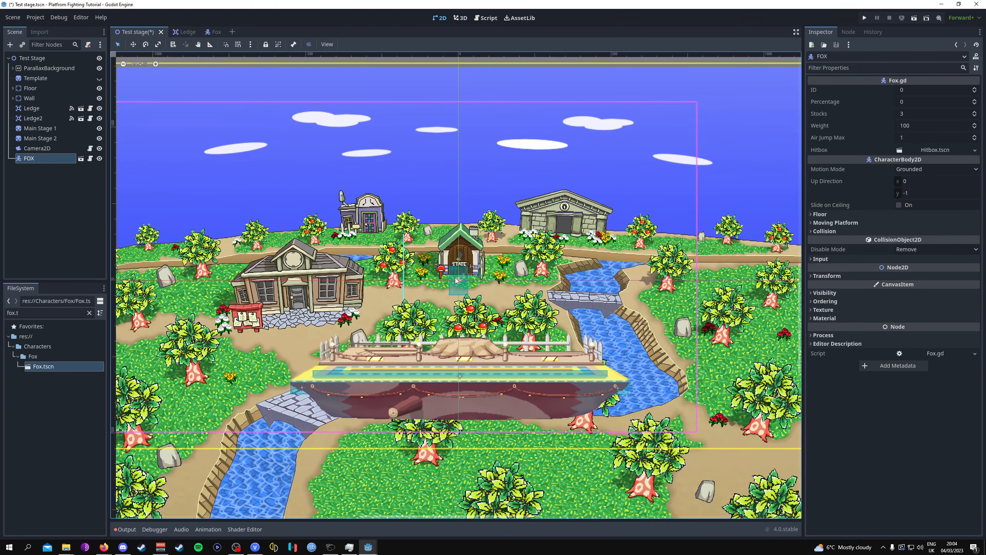
pyautogui.click(133, 44)
pyautogui.scroll(-3, 341, 332)
pyautogui.moveTo(378, 319); pyautogui.dragTo(292, 367)
# - Run the project, view the stage with the Fox in a maximized game window, and close the game
pyautogui.click(861, 18)
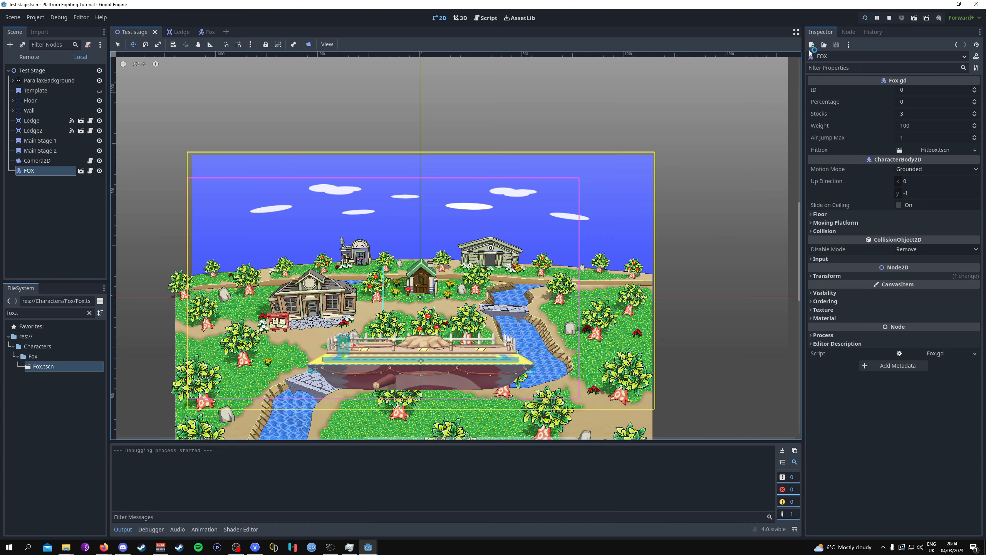
pyautogui.doubleClick(491, 128)
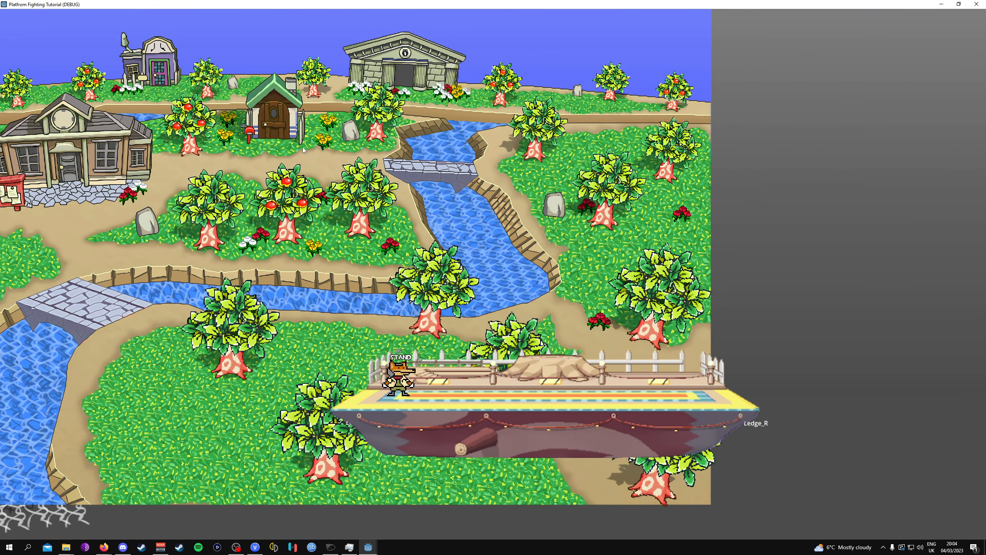
pyautogui.moveTo(415, 5)
pyautogui.mouseDown()
pyautogui.moveTo(439, 72)
pyautogui.moveTo(428, 70)
pyautogui.moveTo(419, 2)
pyautogui.mouseUp()
pyautogui.click(977, 4)
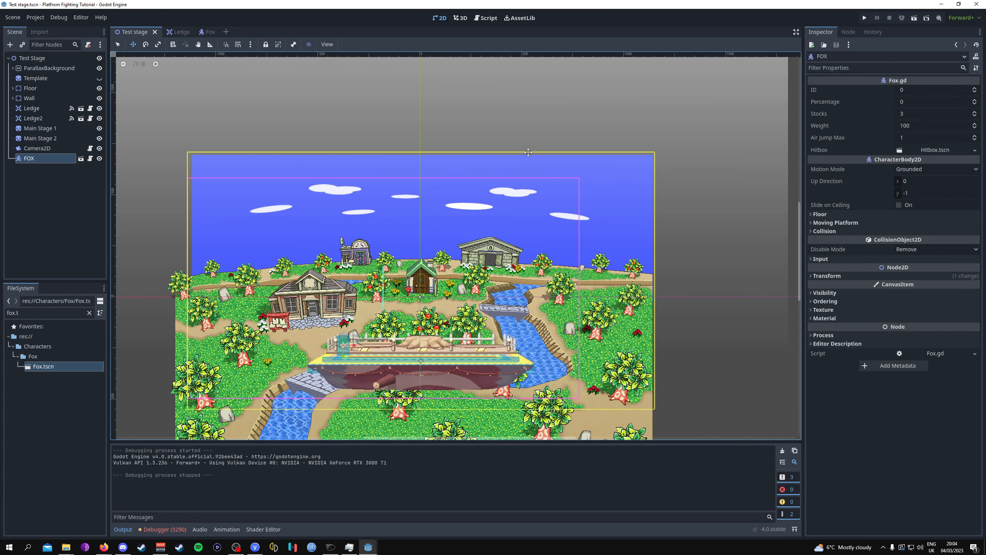
# - Set the FOX instance's ID to 1 and run the project in a maximized game window
pyautogui.click(975, 90)
pyautogui.press('F5')
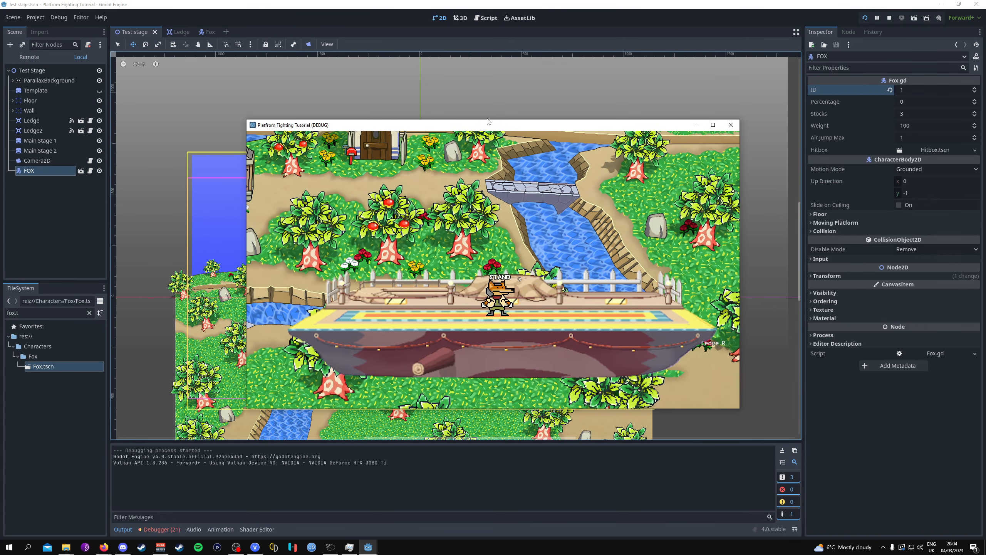
pyautogui.doubleClick(486, 126)
# - Playtest the Fox on the platform by jumping, running and dashing back and forth in both directions
pyautogui.press('Right')
pyautogui.press('Left')
pyautogui.press('Up')
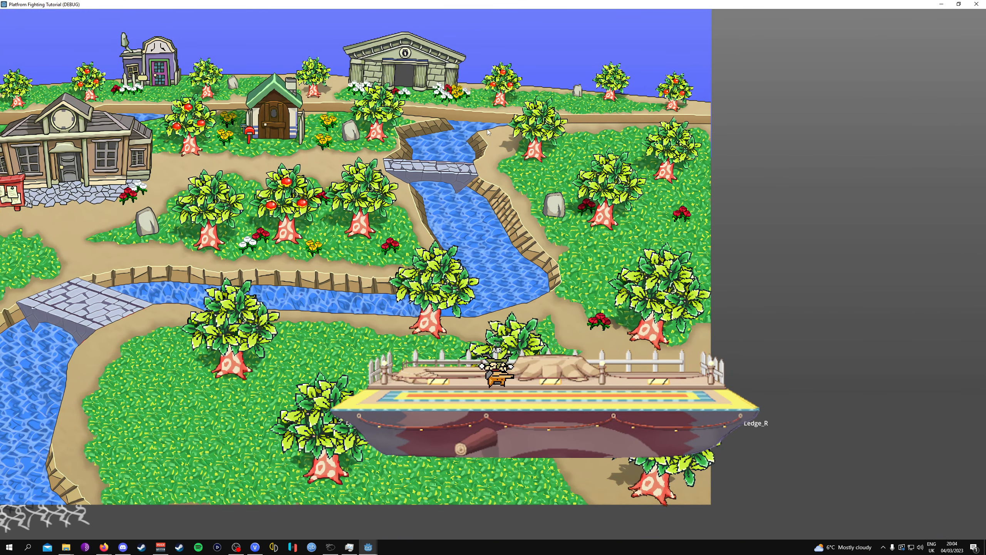
pyautogui.press('Right')
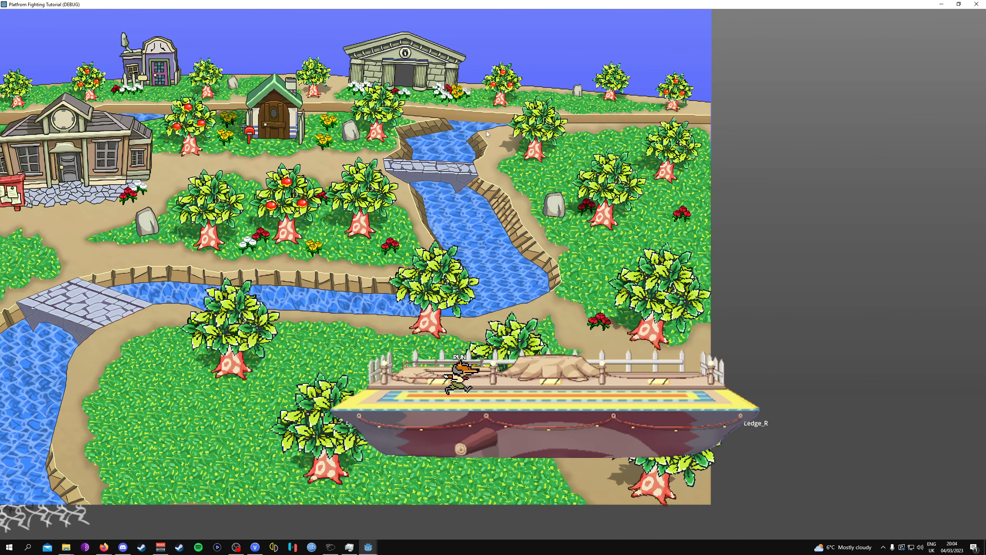
pyautogui.press('Up')
pyautogui.press('Right')
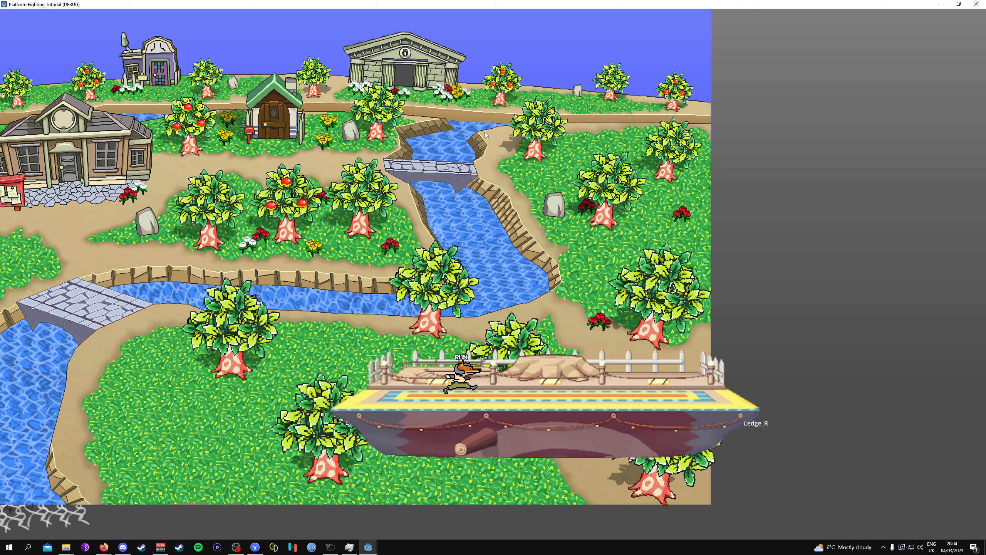
pyautogui.press('Left')
pyautogui.press('Right')
pyautogui.press('Left')
pyautogui.press('Right')
pyautogui.press('Left')
pyautogui.press('Right')
pyautogui.press('Left')
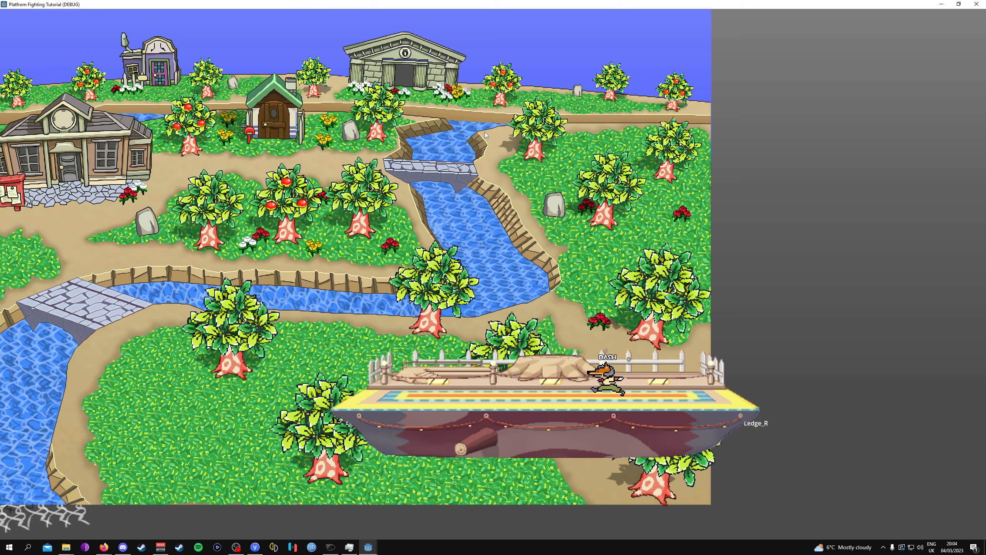
pyautogui.press('Right')
pyautogui.press('Left')
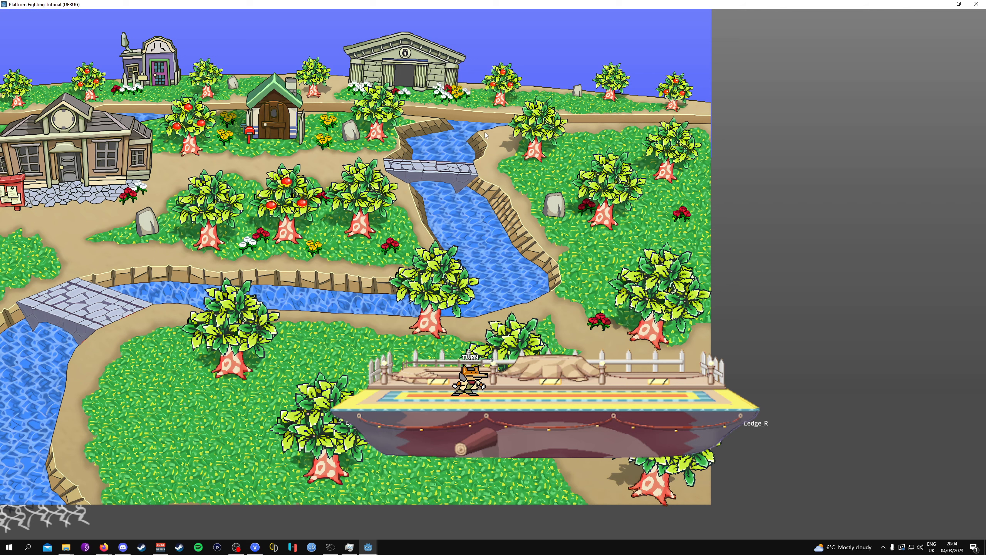
# - Playtest the Fox's quick turns and dash reversals by rapidly alternating left and right across the platform, with occasional jumps
pyautogui.press('Right')
pyautogui.press('Left')
pyautogui.press('Right')
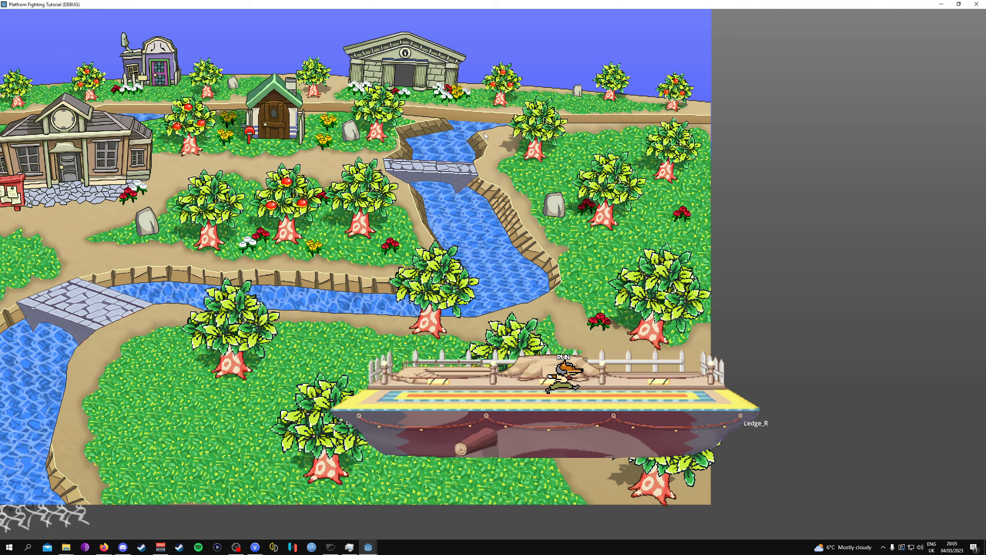
pyautogui.press('Left')
pyautogui.press('Right')
pyautogui.press('Left')
pyautogui.press('Right')
pyautogui.press('Left')
pyautogui.press('Right')
pyautogui.press('space')
pyautogui.press('Left')
pyautogui.press('Right')
pyautogui.press('Left')
pyautogui.press('Right')
pyautogui.press('Left')
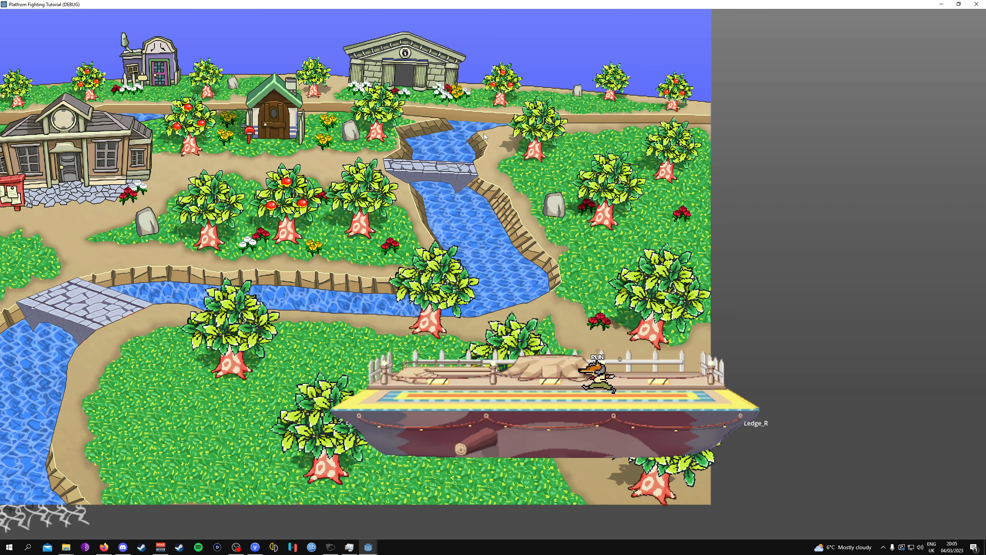
pyautogui.press('Right')
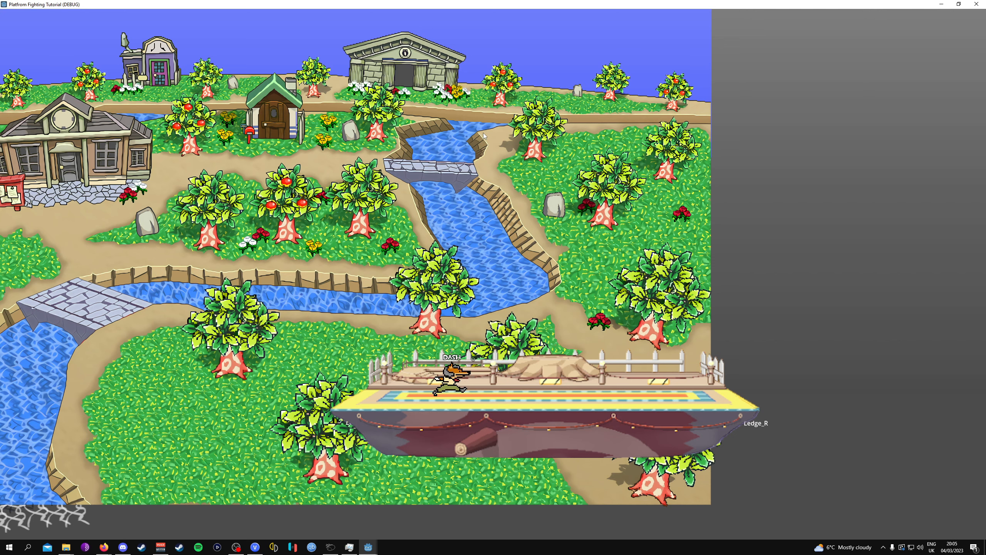
pyautogui.press('z')
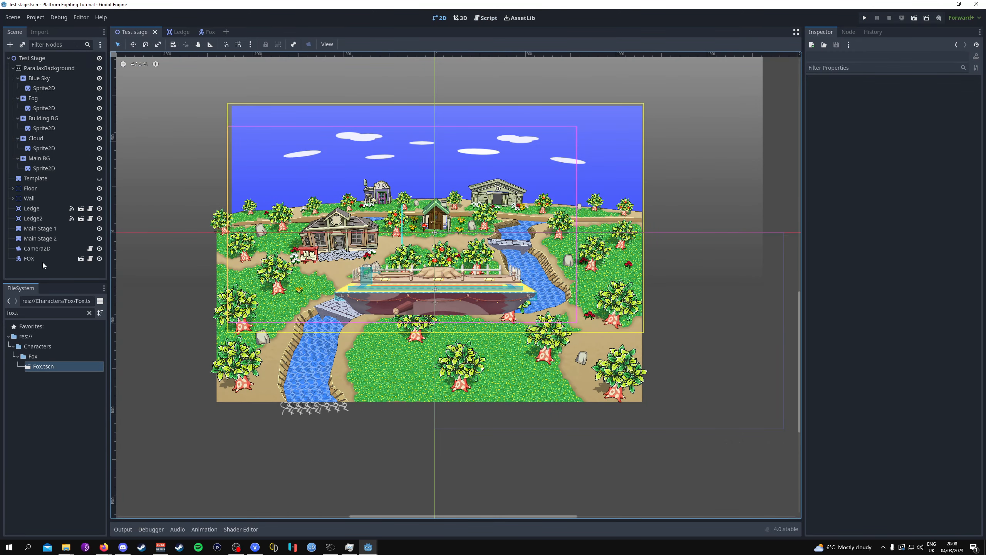
# - Reset the Camera2D node's left, top, right and bottom limits to their default values
pyautogui.click(38, 248)
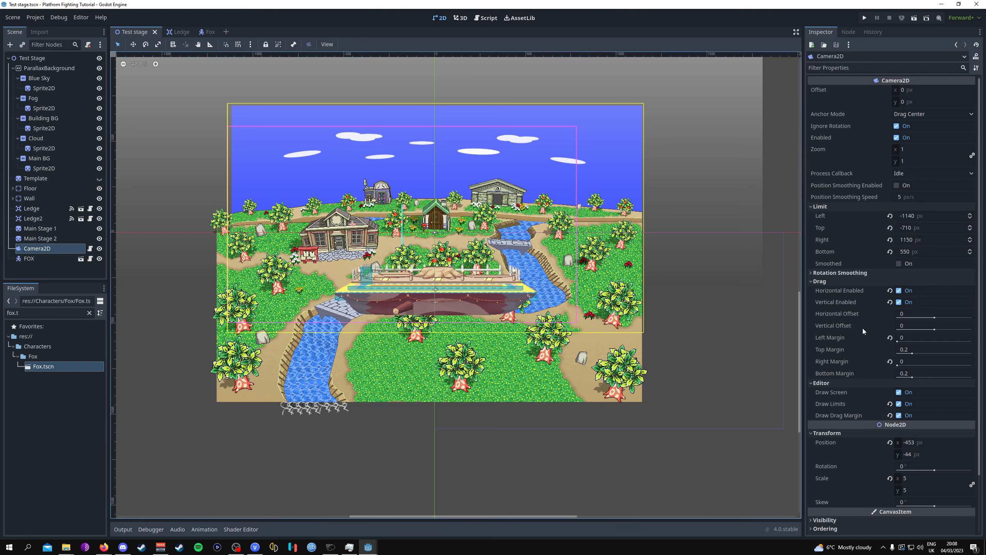
pyautogui.click(890, 216)
pyautogui.click(890, 228)
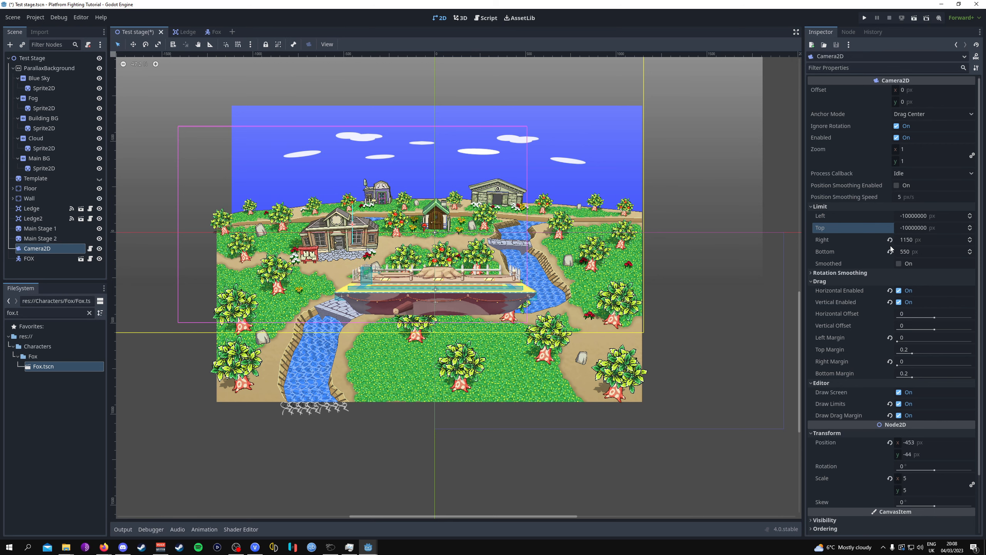
pyautogui.click(890, 240)
pyautogui.click(889, 252)
# - Make the hidden Template sprite visible over the stage
pyautogui.moveTo(566, 351); pyautogui.dragTo(506, 328, button='middle')
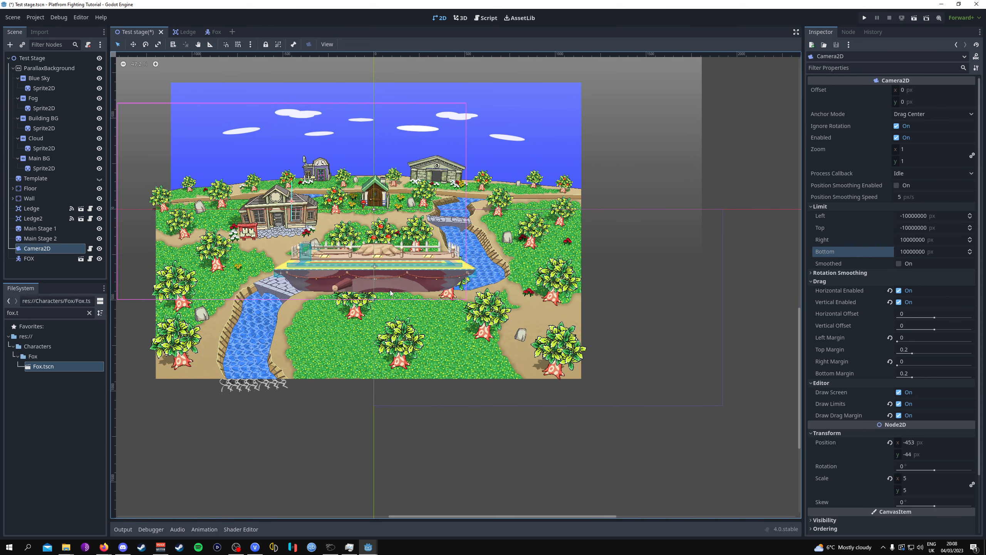
pyautogui.moveTo(391, 291); pyautogui.dragTo(409, 285, button='middle')
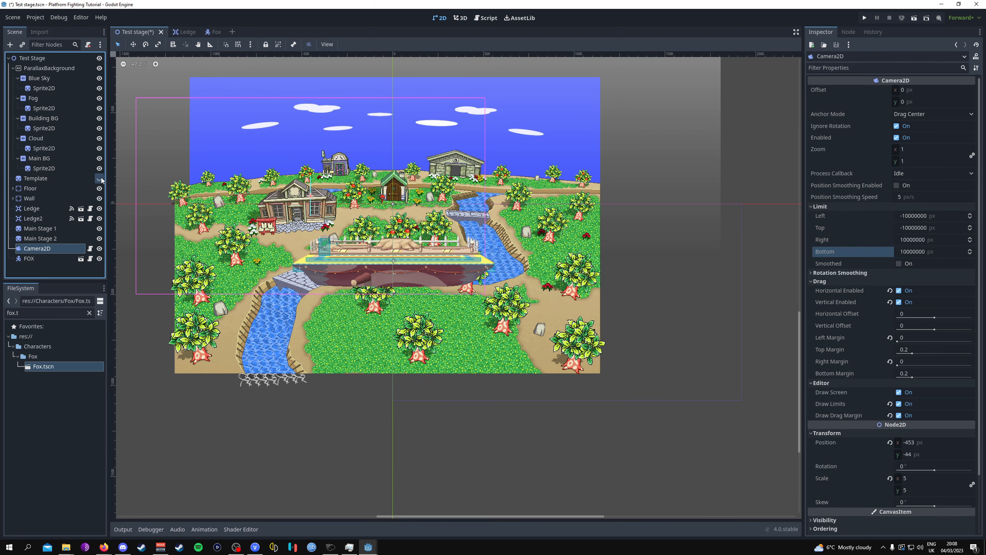
pyautogui.click(99, 178)
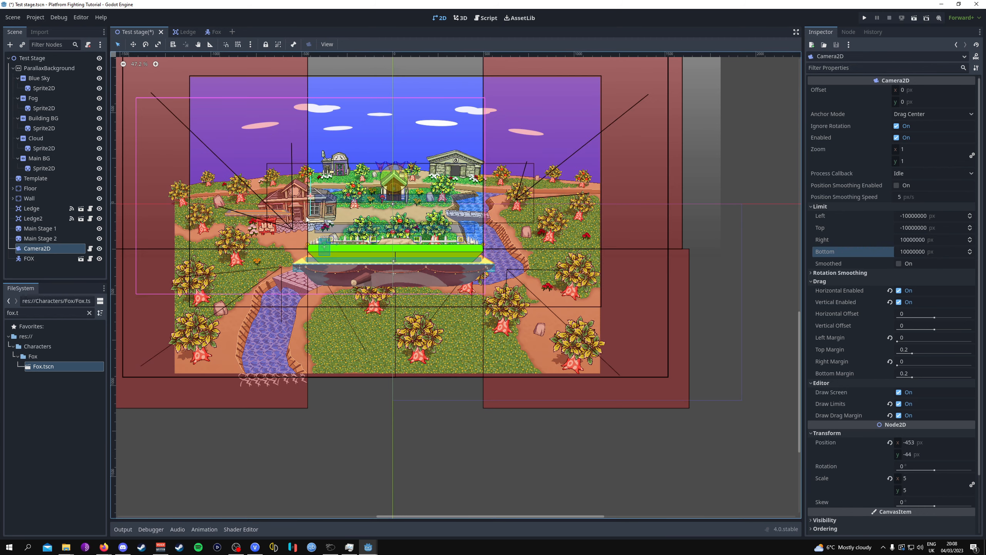
pyautogui.moveTo(304, 177); pyautogui.dragTo(310, 202, button='middle')
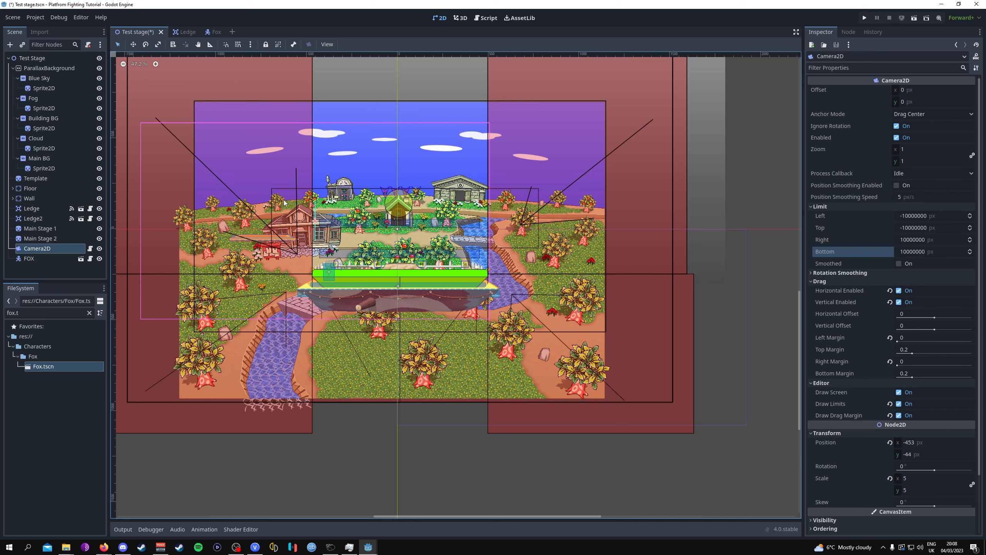
# - Select every node from the Test Stage root down to FOX and move the whole stage up and left of the origin
pyautogui.click(52, 69)
pyautogui.click(13, 69)
pyautogui.click(14, 69)
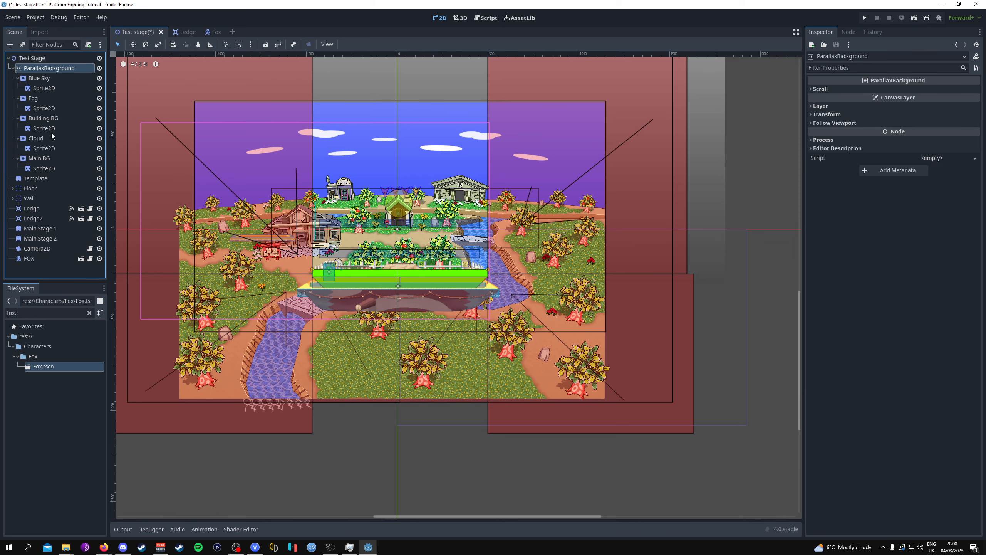
pyautogui.keyDown('shift'); pyautogui.click(53, 258); pyautogui.keyUp('shift')
pyautogui.keyDown('shift'); pyautogui.click(55, 62); pyautogui.keyUp('shift')
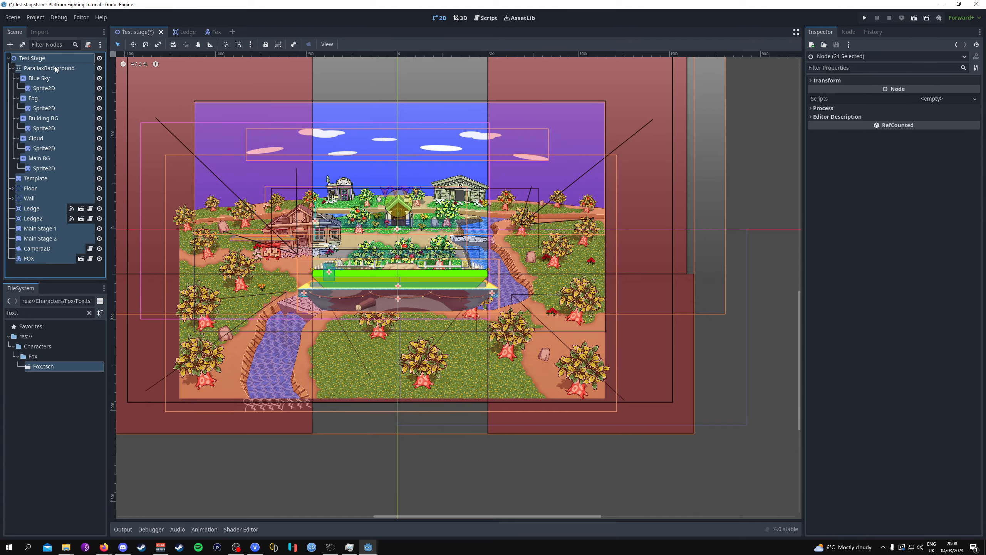
pyautogui.moveTo(188, 146); pyautogui.dragTo(2, 78)
# - Move all selected stage nodes down and right so the stage overlaps the viewport frame beside the scene origin
pyautogui.moveTo(639, 379); pyautogui.dragTo(497, 271, button='middle')
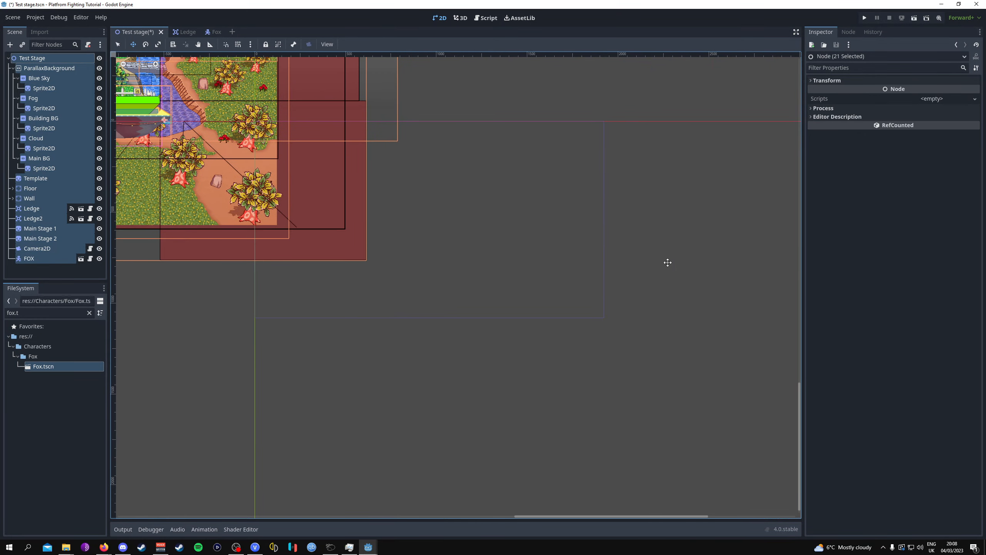
pyautogui.scroll(20, 625, 262)
pyautogui.scroll(-18, 411, 247)
pyautogui.scroll(-2, 411, 247)
pyautogui.moveTo(315, 226); pyautogui.dragTo(498, 341, button='middle')
pyautogui.scroll(-7, 498, 327)
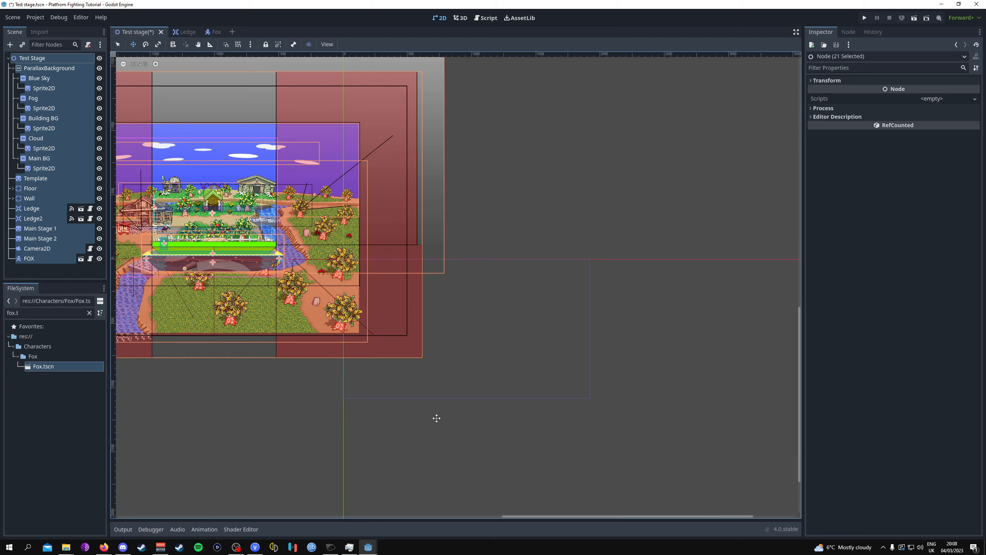
pyautogui.scroll(20, 342, 259)
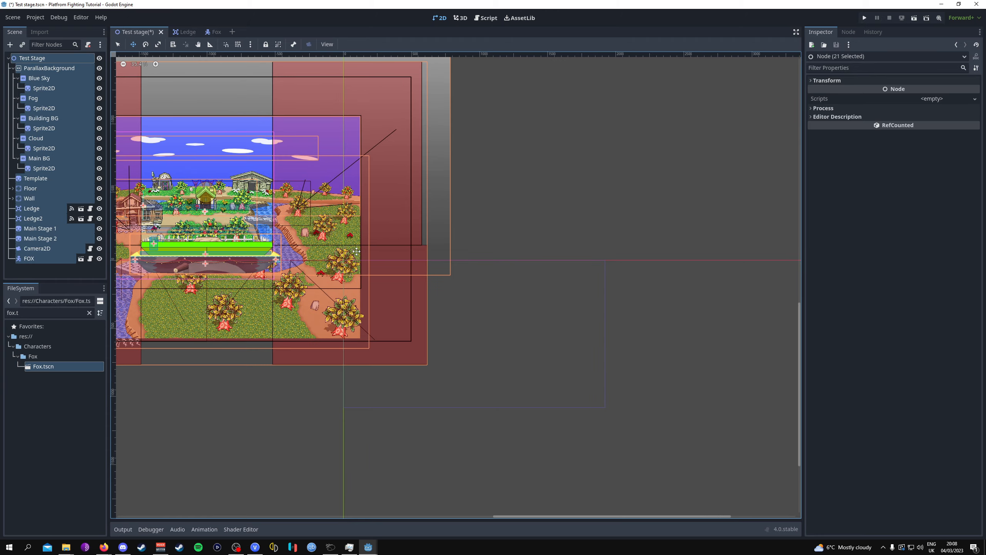
pyautogui.scroll(-11, 403, 290)
pyautogui.scroll(-10, 449, 326)
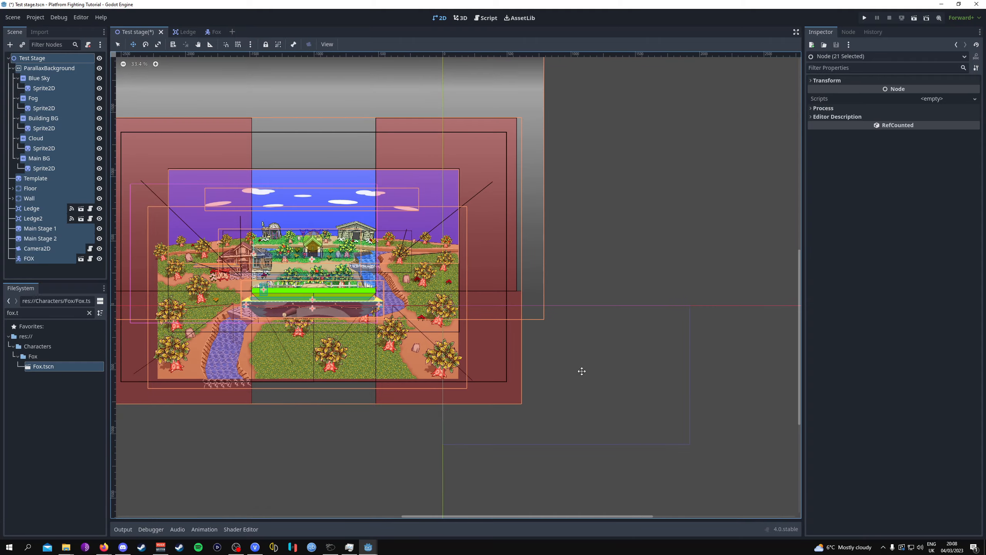
pyautogui.moveTo(200, 175); pyautogui.dragTo(456, 280)
pyautogui.scroll(6, 577, 361)
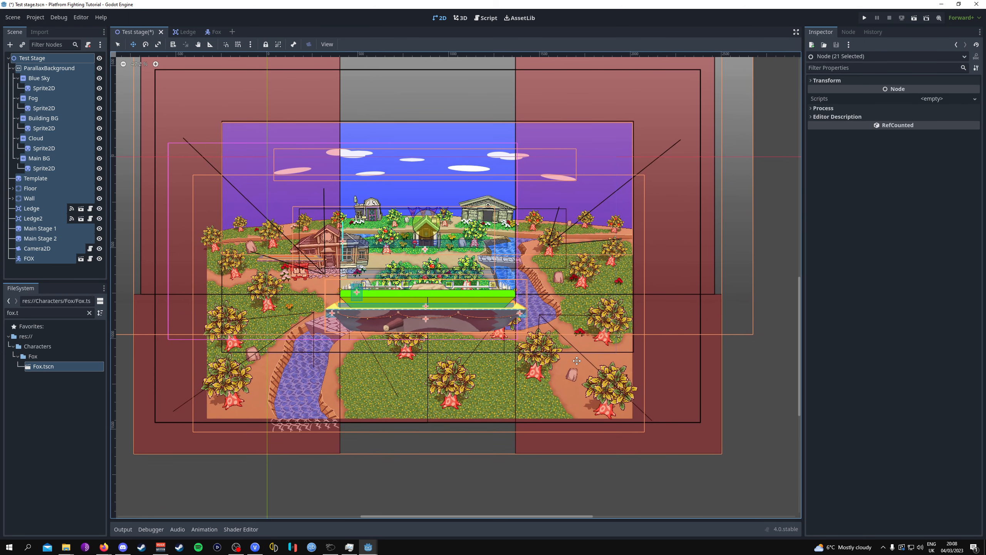
pyautogui.moveTo(577, 360); pyautogui.dragTo(572, 360, button='middle')
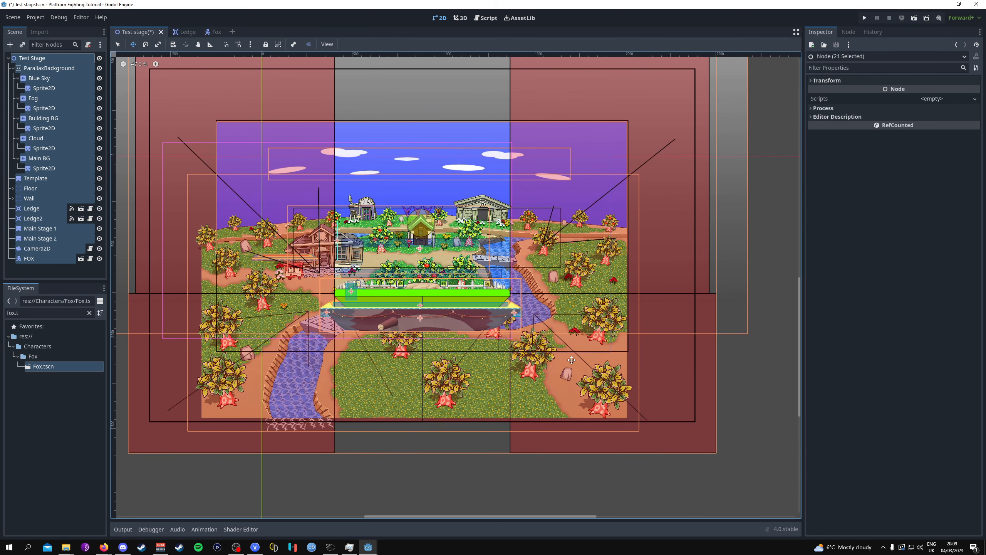
# - Check the viewport size and stretch options in the project's display window settings, then close the settings
pyautogui.click(35, 17)
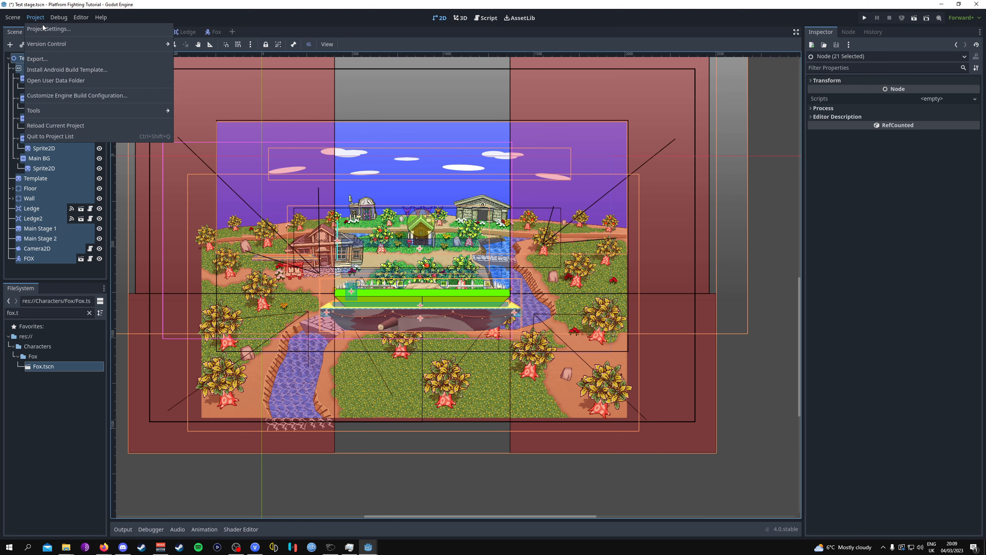
pyautogui.click(42, 25)
pyautogui.click(339, 153)
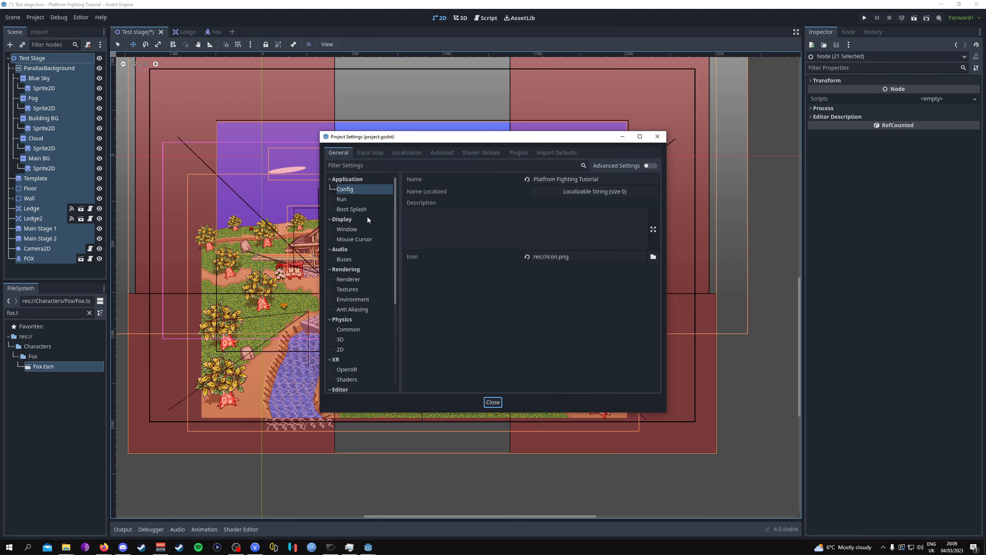
pyautogui.click(350, 230)
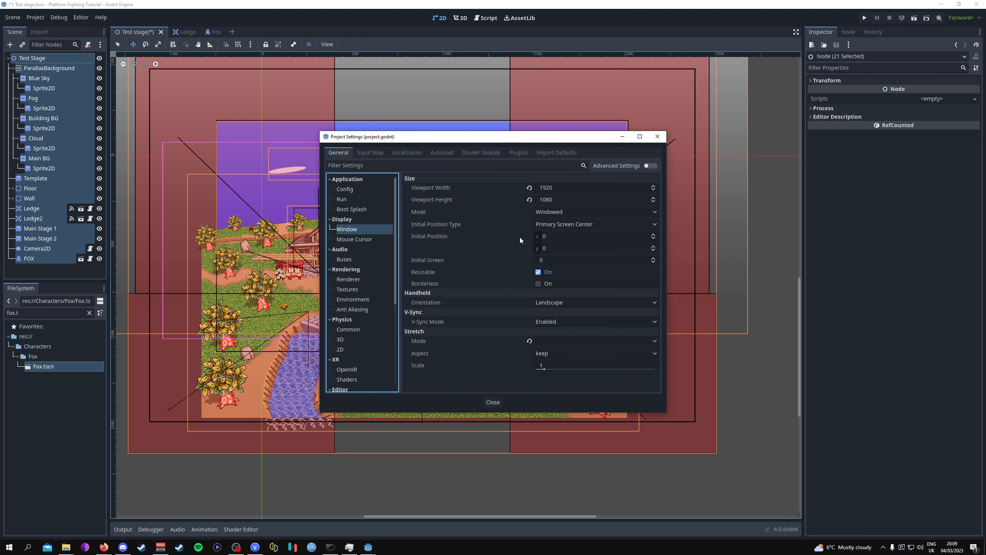
pyautogui.click(492, 402)
# - Nudge the selected stage nodes slightly, then hide the Template sprite and save the scene
pyautogui.moveTo(440, 224)
pyautogui.mouseDown(button='middle')
pyautogui.moveTo(518, 146)
pyautogui.moveTo(422, 221)
pyautogui.mouseUp(button='middle')
pyautogui.moveTo(398, 224)
pyautogui.mouseDown()
pyautogui.moveTo(565, 117)
pyautogui.moveTo(575, 210)
pyautogui.moveTo(388, 223)
pyautogui.moveTo(406, 236)
pyautogui.moveTo(409, 228)
pyautogui.mouseUp()
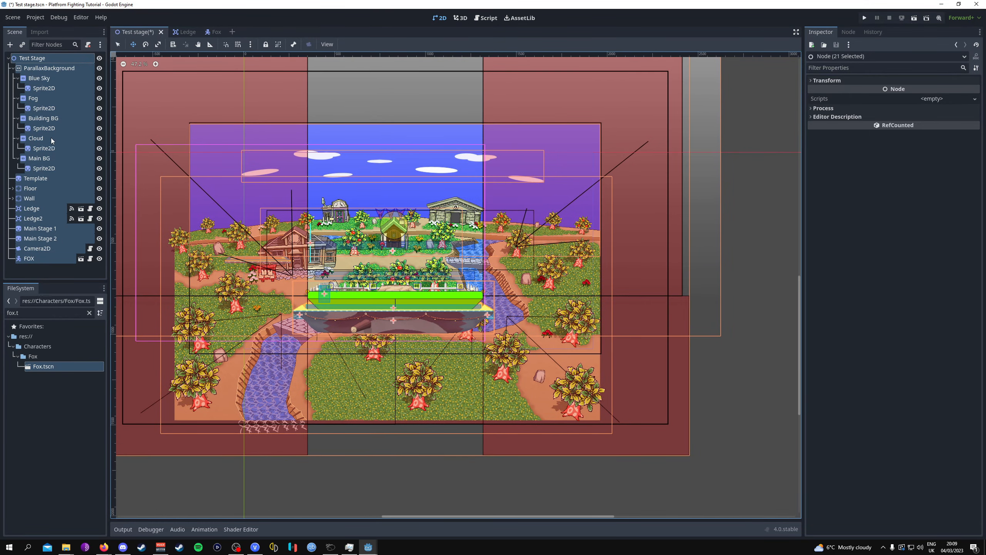
pyautogui.click(36, 178)
pyautogui.click(100, 178)
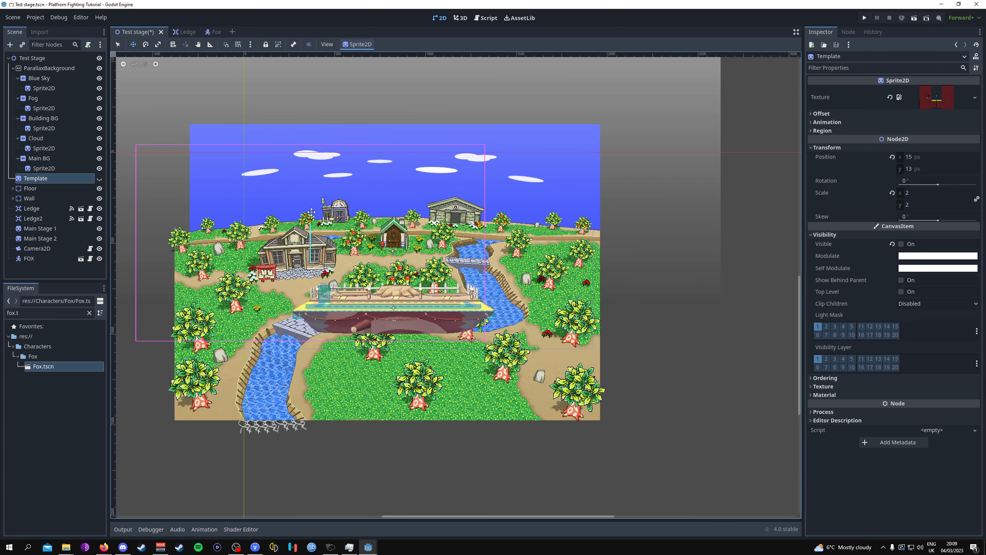
pyautogui.scroll(1, 322, 291)
pyautogui.hotkey('ctrl', 's')
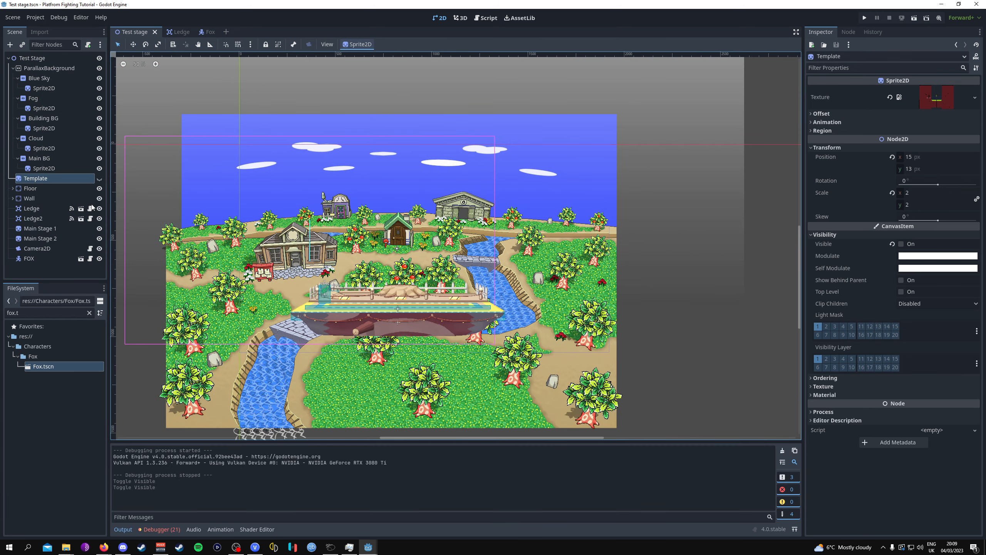
# - Show the Template sprite again and set the Camera2D node's X and Y scale to 15
pyautogui.click(98, 180)
pyautogui.moveTo(215, 276); pyautogui.dragTo(265, 236, button='middle')
pyautogui.click(37, 250)
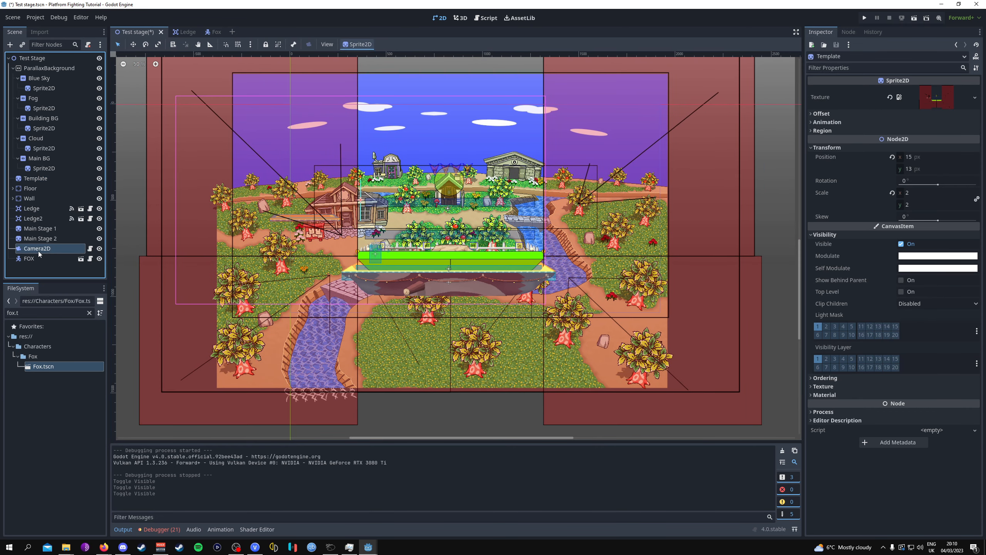
pyautogui.scroll(-3, 846, 342)
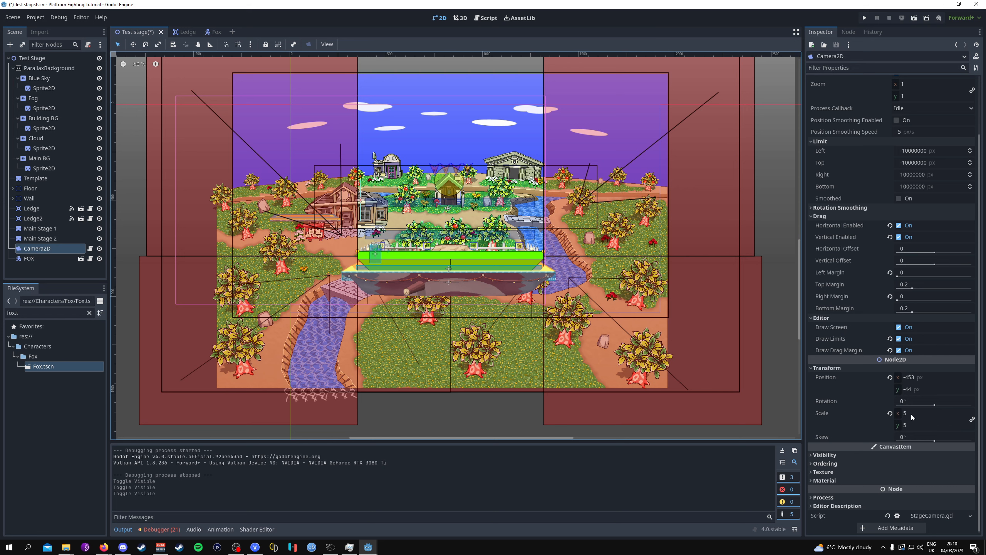
pyautogui.click(927, 413)
pyautogui.write('15')
pyautogui.press('Return')
pyautogui.click(926, 424)
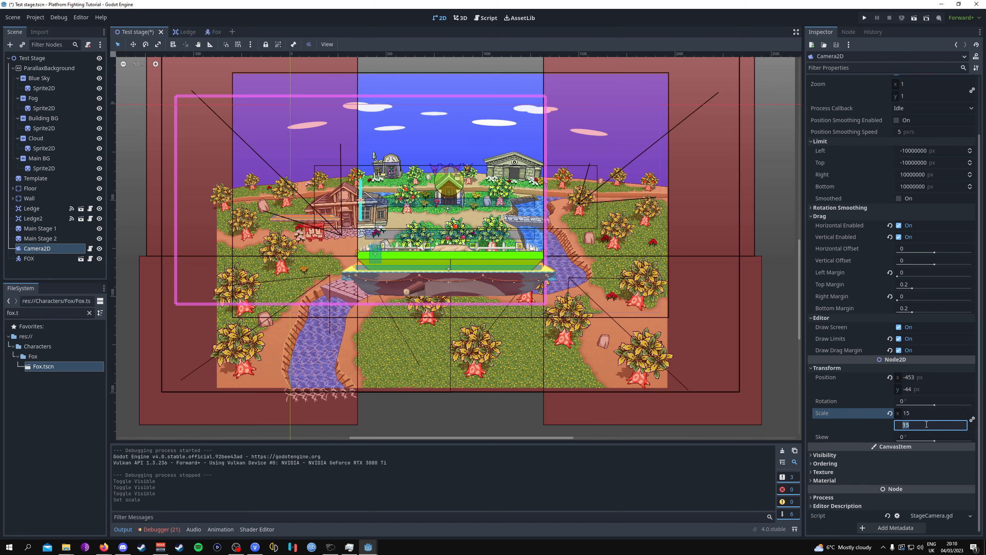
pyautogui.press('Return')
pyautogui.moveTo(337, 226); pyautogui.dragTo(266, 273, button='middle')
pyautogui.scroll(-6, 266, 272)
pyautogui.moveTo(266, 272); pyautogui.dragTo(320, 270)
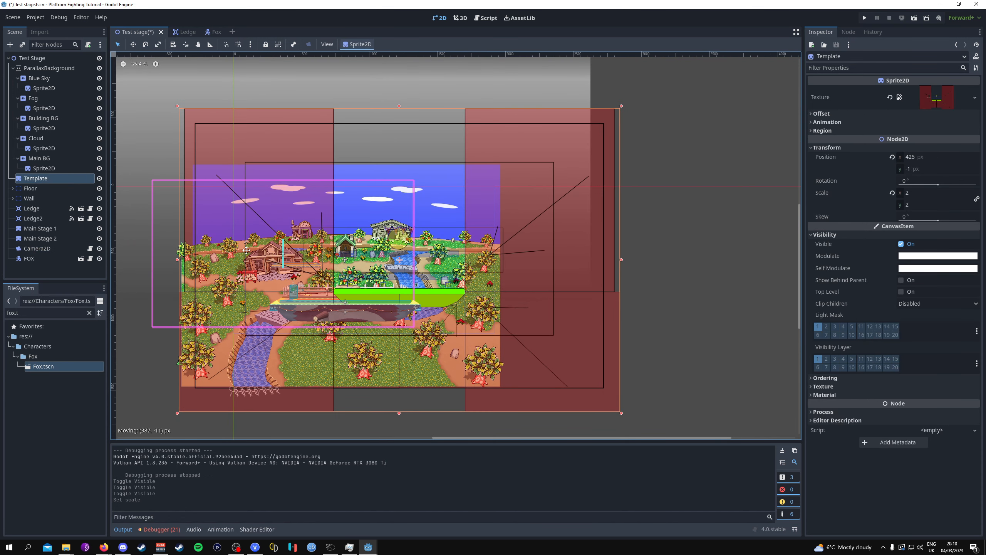
pyautogui.hotkey('ctrl', 'z')
# - Switch to the Move tool and move the Camera2D node over the stage to about (135, -140)
pyautogui.click(39, 248)
pyautogui.click(133, 44)
pyautogui.moveTo(239, 283); pyautogui.dragTo(317, 271)
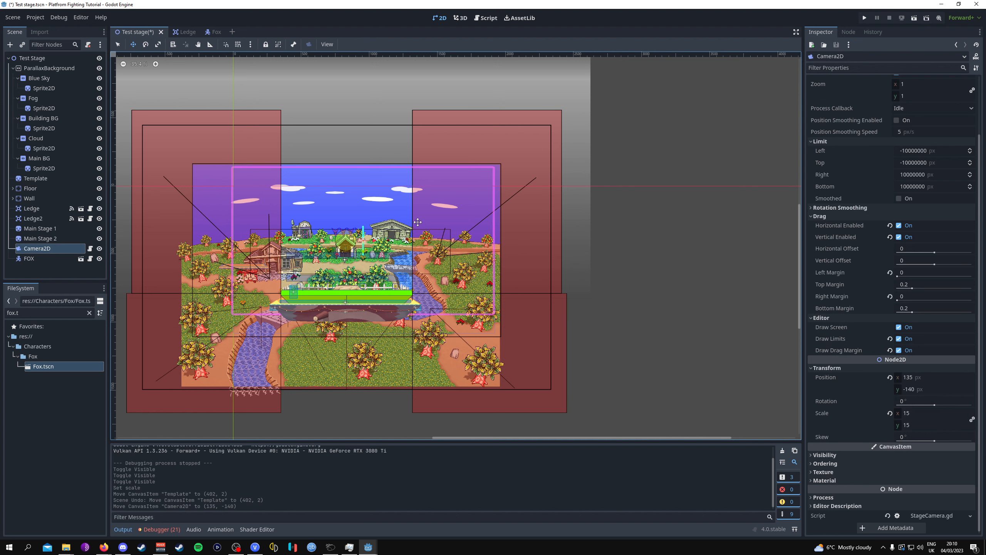
pyautogui.scroll(4, 174, 359)
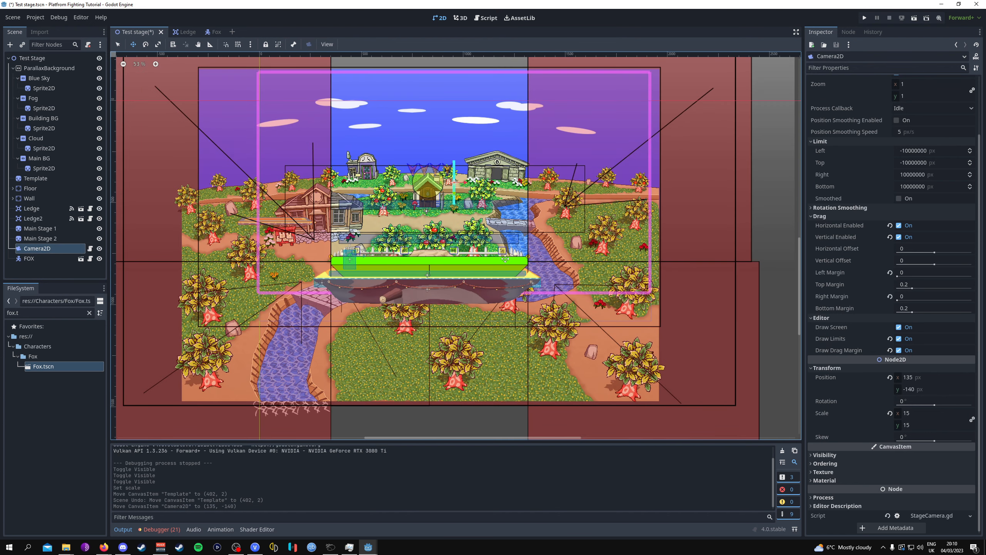
# - Set the Camera2D scale to 25 on both axes and move the camera to about (39, -12)
pyautogui.click(916, 413)
pyautogui.write('25')
pyautogui.press('Return')
pyautogui.click(915, 423)
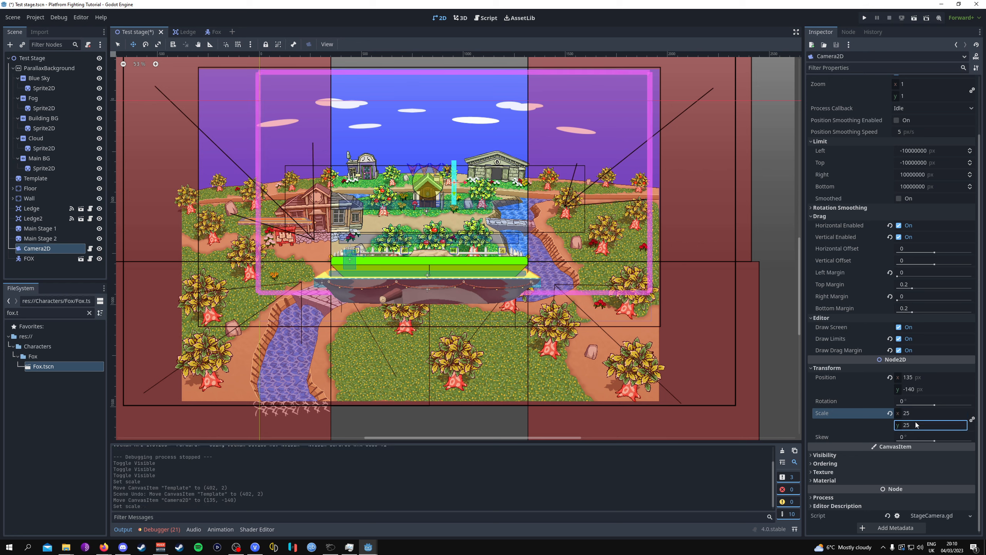
pyautogui.moveTo(264, 161); pyautogui.dragTo(255, 141)
pyautogui.scroll(-2, 255, 141)
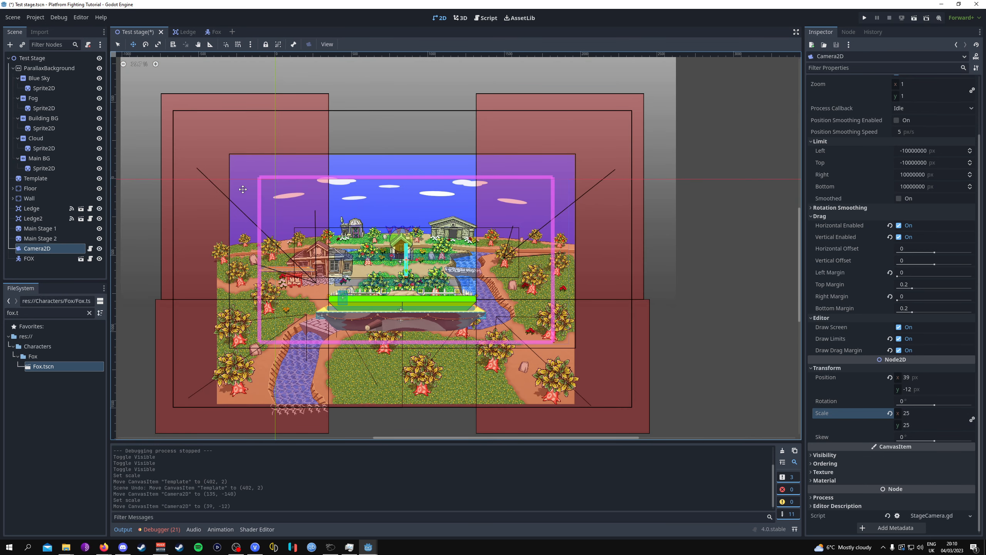
# - Set the Camera2D node's left, top, right and bottom limits to 0 px
pyautogui.moveTo(929, 154); pyautogui.dragTo(904, 154)
pyautogui.click(932, 150)
pyautogui.write('0')
pyautogui.press('Return')
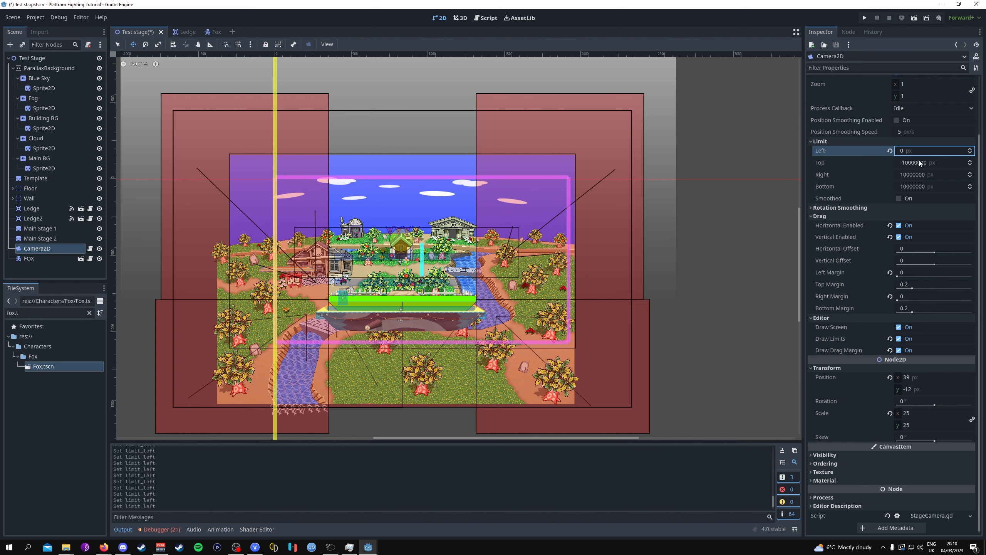
pyautogui.click(919, 163)
pyautogui.write('0')
pyautogui.press('Return')
pyautogui.click(915, 174)
pyautogui.write('0')
pyautogui.press('Return')
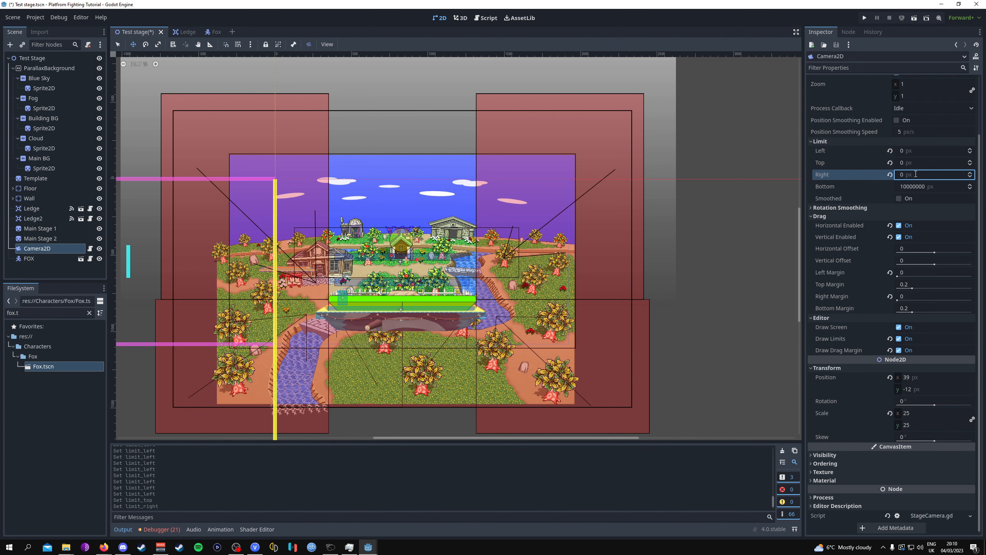
pyautogui.click(900, 190)
pyautogui.write('0')
# - Set the Camera2D limits to -306 px left, -161 px top, 1962 px right and 1103 px bottom, framing the stage background
pyautogui.moveTo(449, 240); pyautogui.dragTo(502, 225, button='middle')
pyautogui.keyDown('ctrl'); pyautogui.moveTo(932, 151); pyautogui.dragTo(982, 151); pyautogui.keyUp('ctrl')
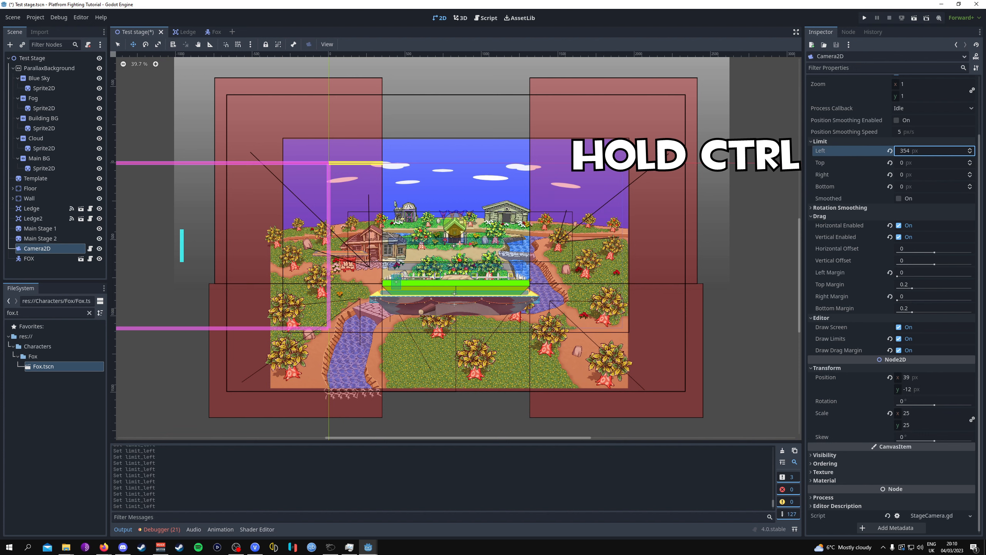
pyautogui.keyDown('ctrl'); pyautogui.moveTo(910, 155); pyautogui.dragTo(929, 156); pyautogui.keyUp('ctrl')
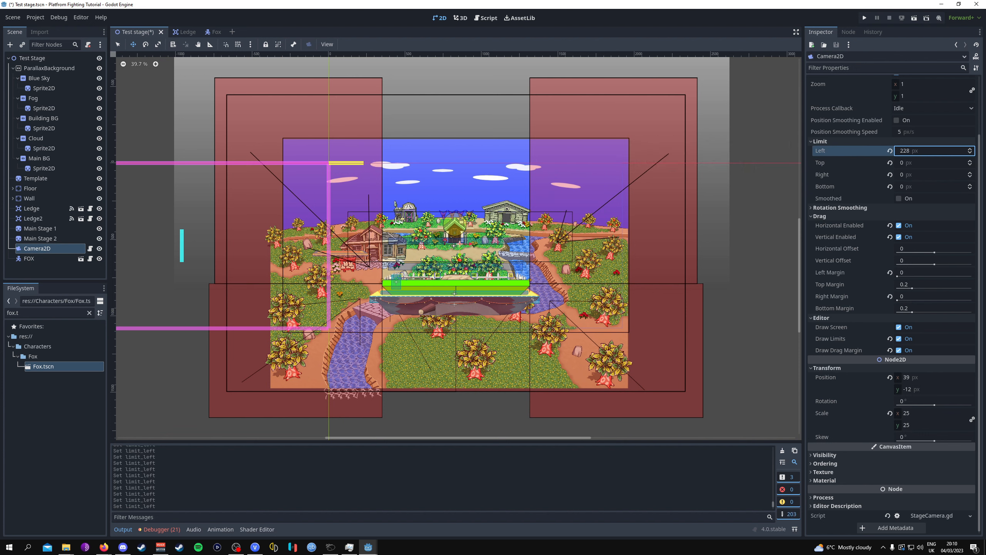
pyautogui.moveTo(932, 151); pyautogui.dragTo(839, 150)
pyautogui.moveTo(913, 165); pyautogui.dragTo(976, 174)
pyautogui.moveTo(911, 186); pyautogui.dragTo(973, 186)
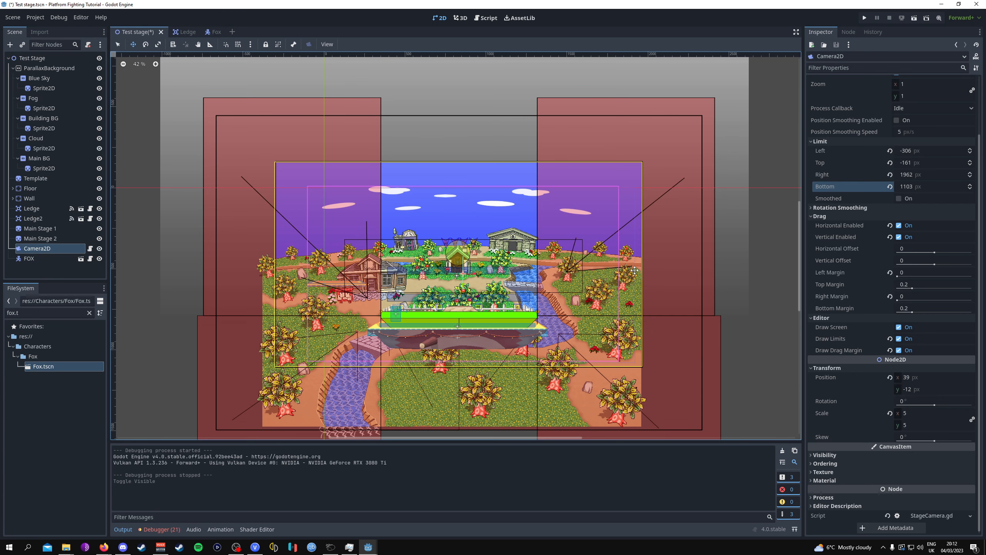
# - Run the project, hide the Template sprite in the Test Stage scene and move the Fox across the stage before closing the game
pyautogui.click(865, 18)
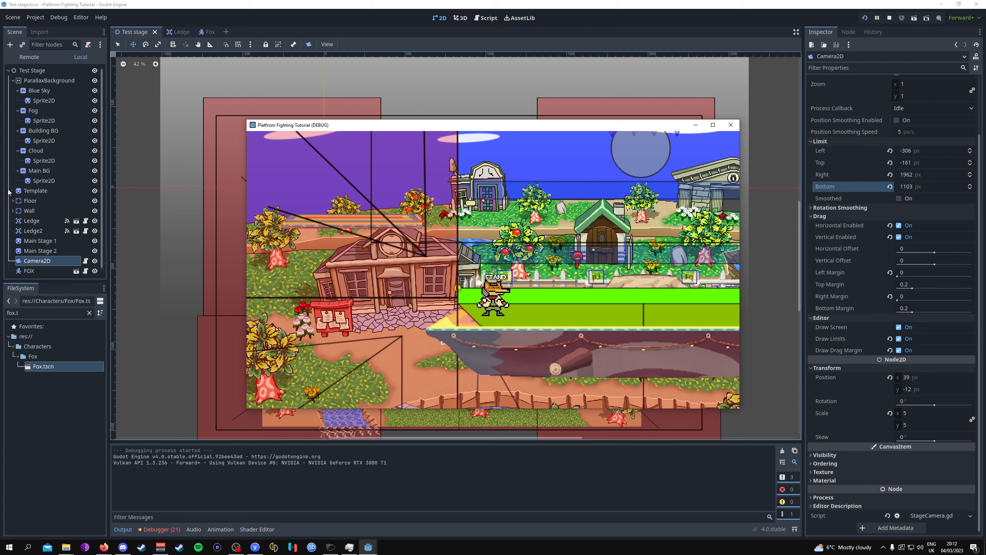
pyautogui.click(95, 191)
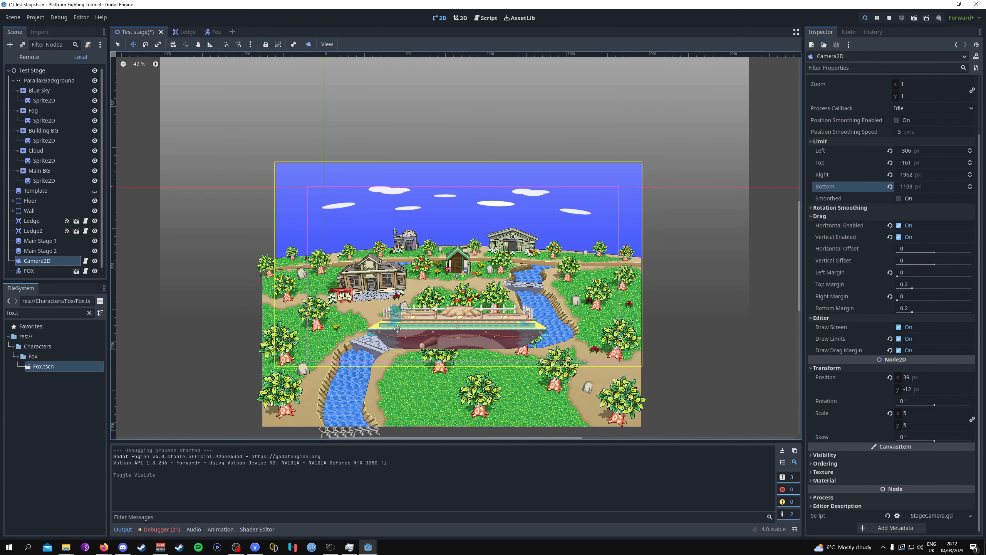
pyautogui.moveTo(368, 547)
pyautogui.click(417, 522)
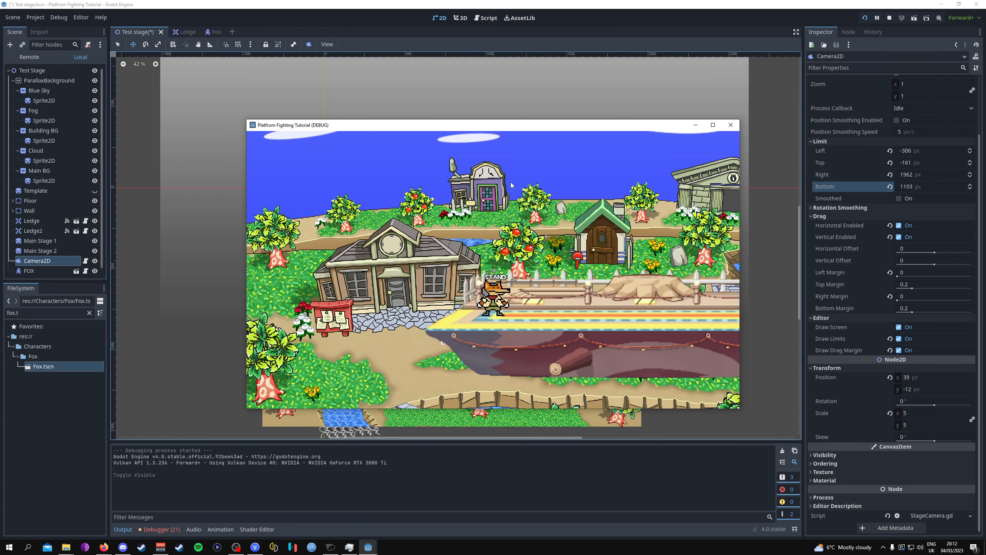
pyautogui.press('Right')
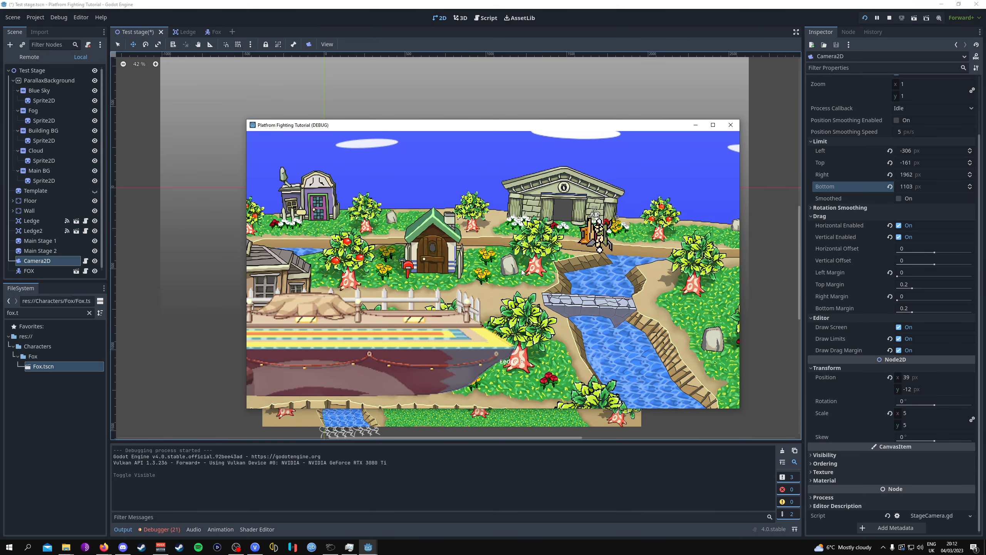
pyautogui.click(730, 125)
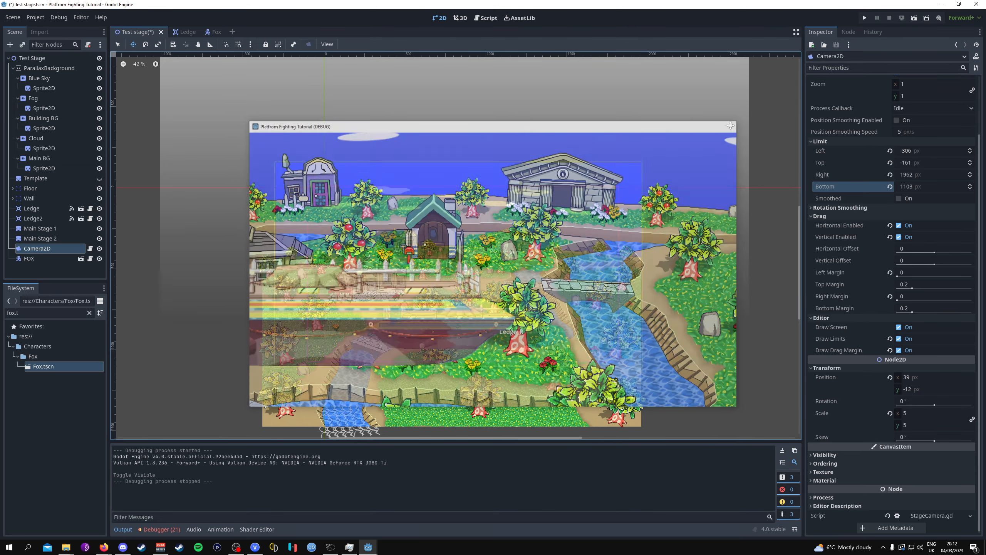
# - Run the game again with its window maximized, walk the Fox back and forth to check the camera view, and close the game
pyautogui.click(865, 18)
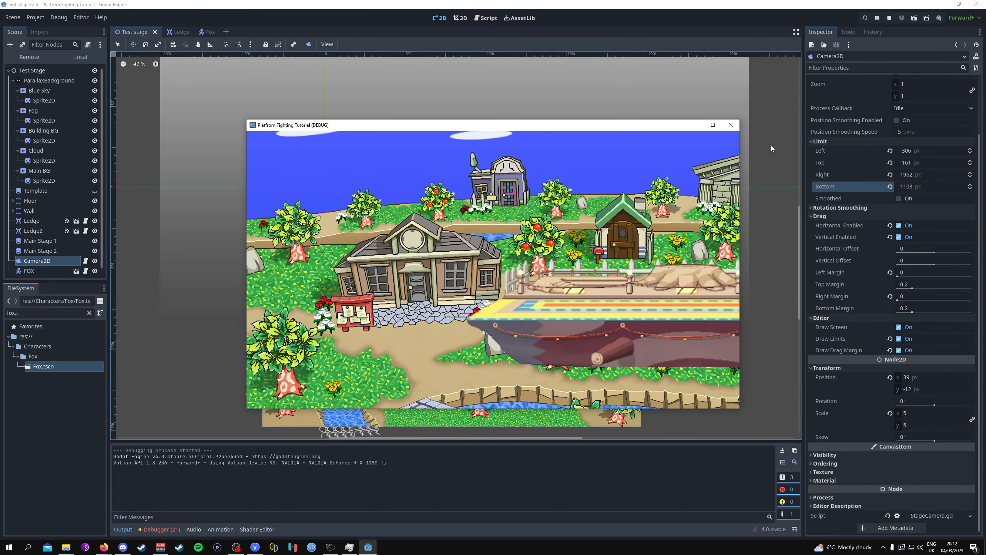
pyautogui.click(730, 125)
pyautogui.click(865, 18)
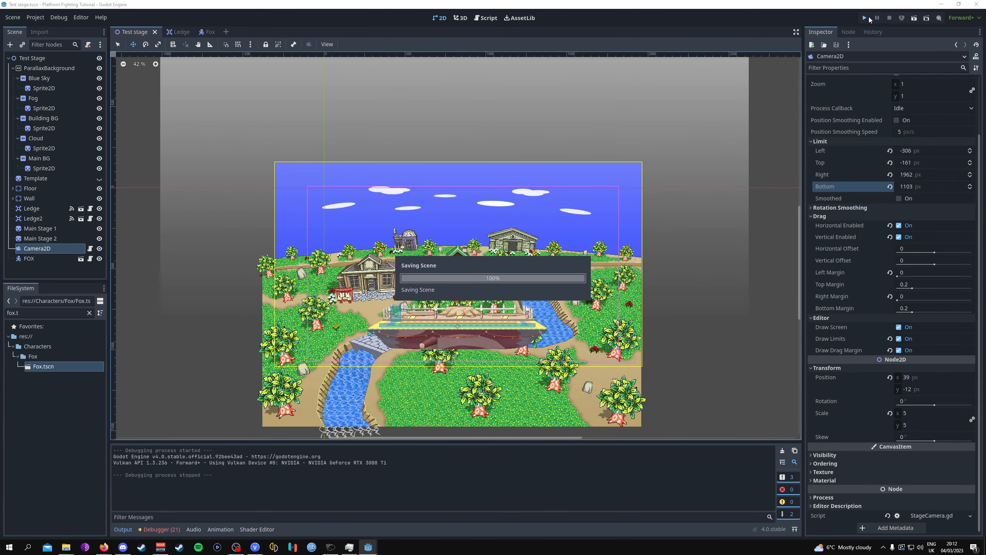
pyautogui.doubleClick(472, 127)
pyautogui.press('Right')
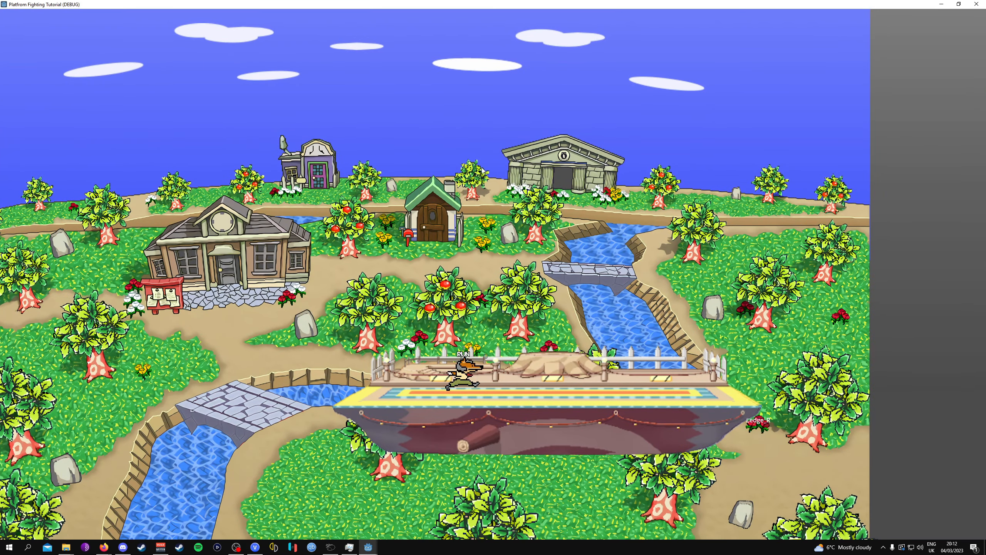
pyautogui.press('Left')
pyautogui.press('Right')
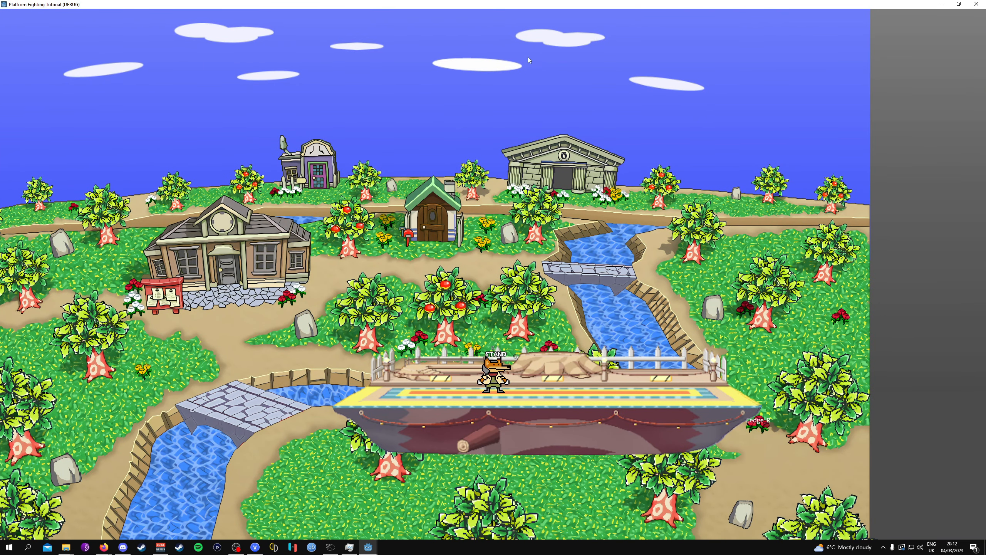
pyautogui.moveTo(520, 7); pyautogui.dragTo(423, 105)
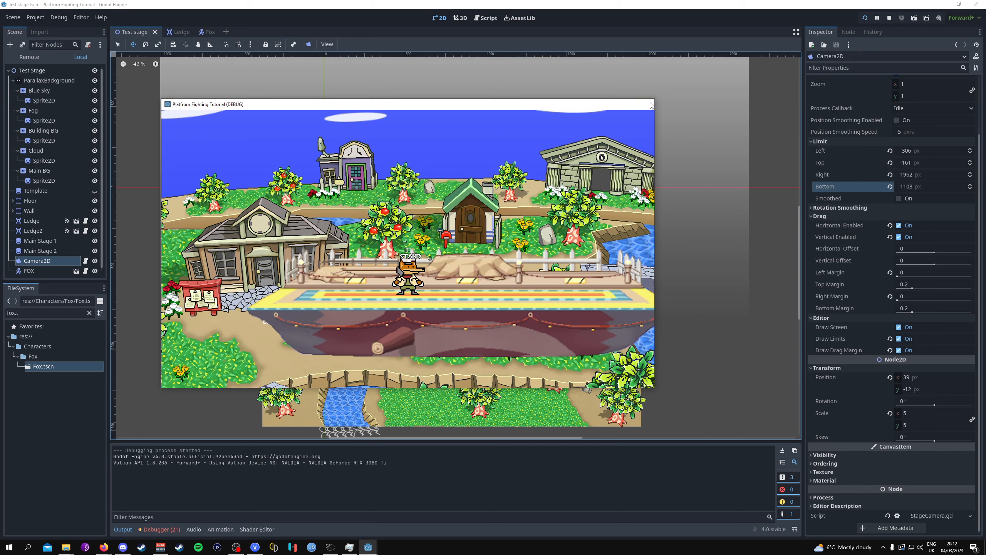
pyautogui.click(649, 104)
# - Set the window stretch mode to canvas_items in the Project Settings
pyautogui.click(36, 17)
pyautogui.click(47, 30)
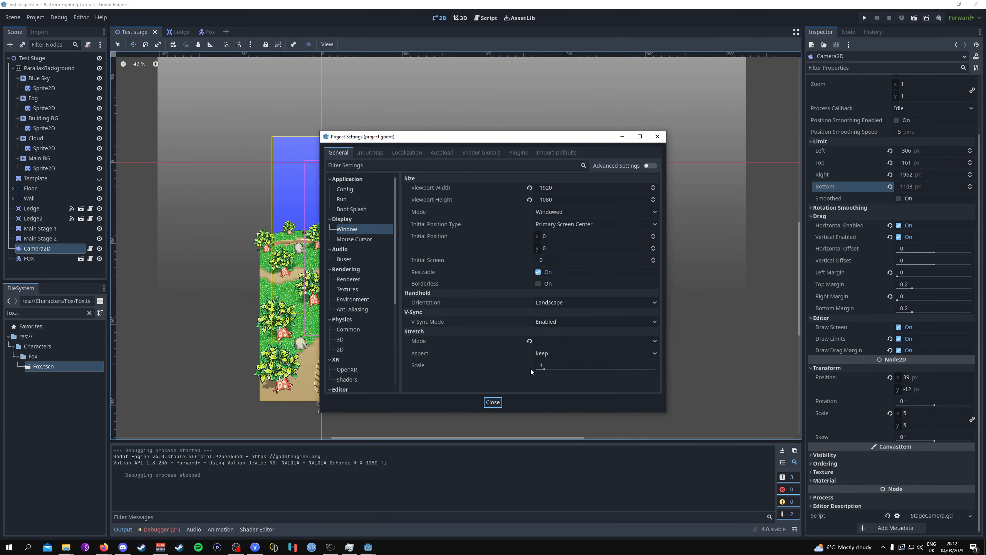
pyautogui.click(575, 342)
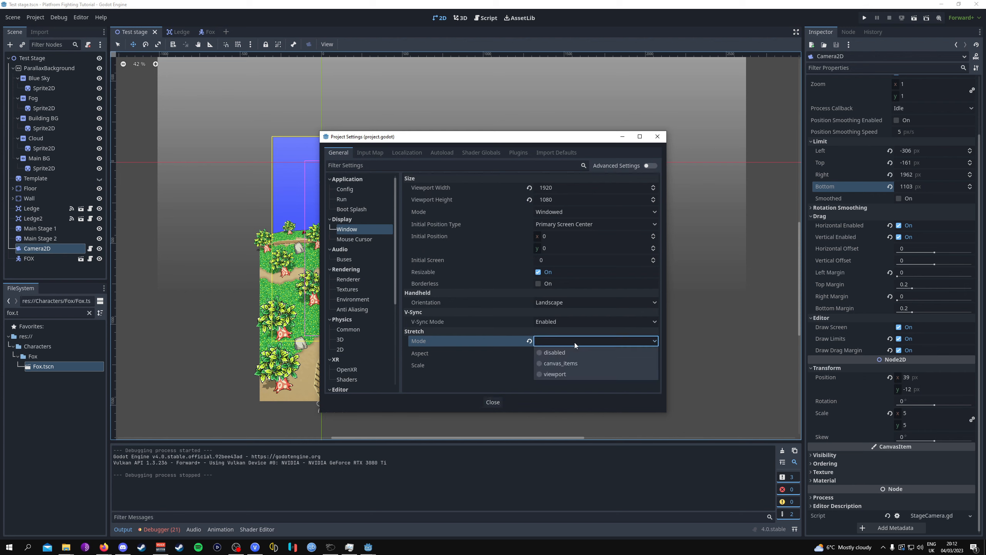
pyautogui.click(582, 364)
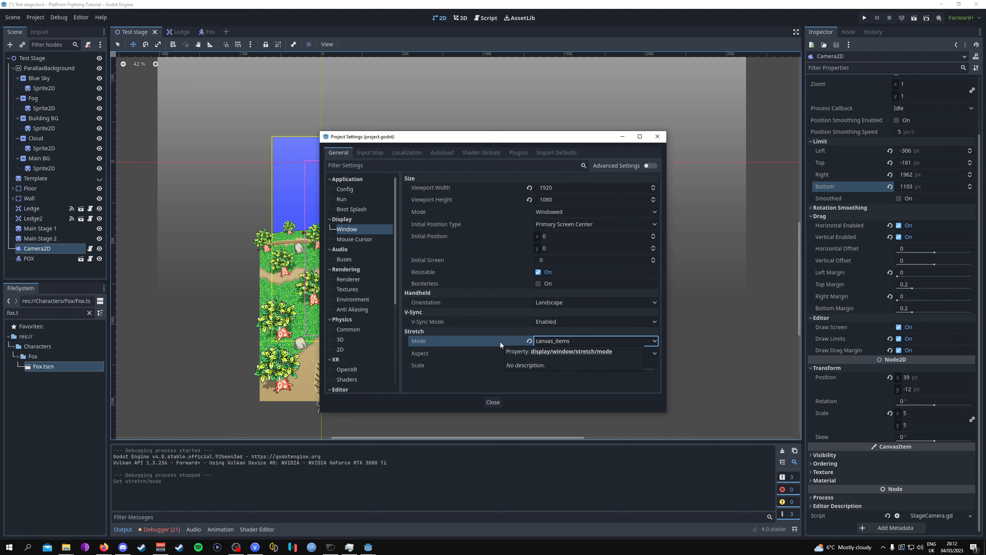
pyautogui.click(550, 342)
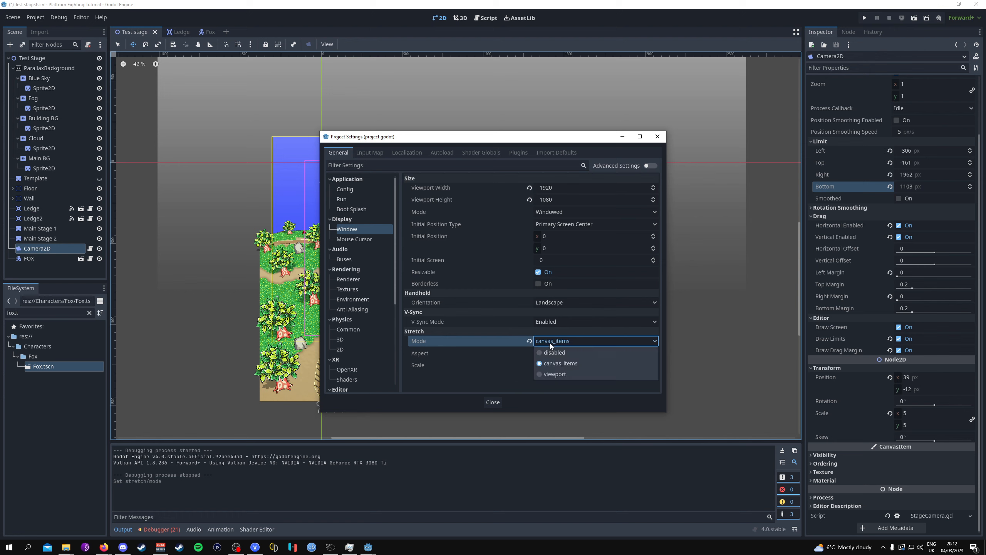
pyautogui.click(493, 377)
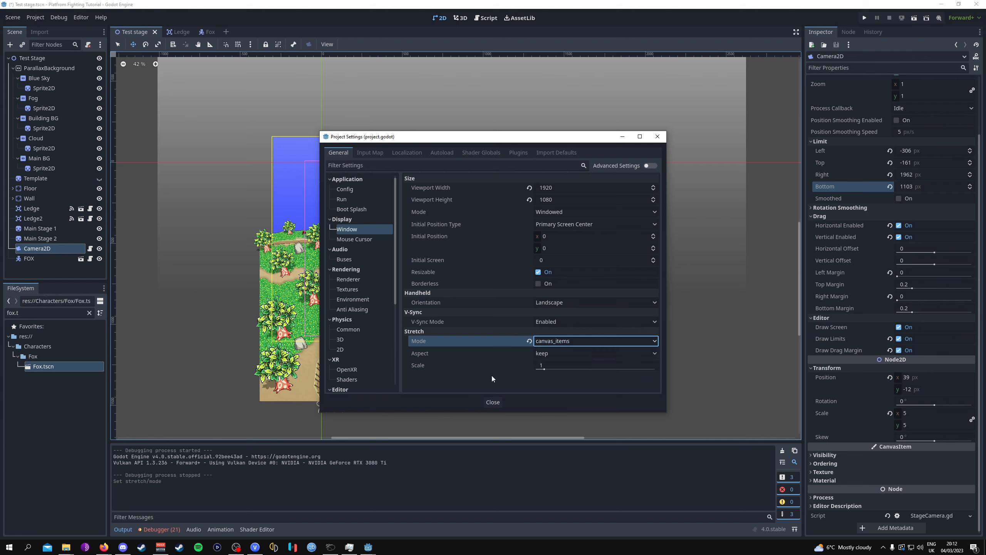
pyautogui.click(493, 403)
# - Run the project and maximize the game window, moving and jumping the Fox around the stage to test the stretch mode and camera
pyautogui.click(863, 19)
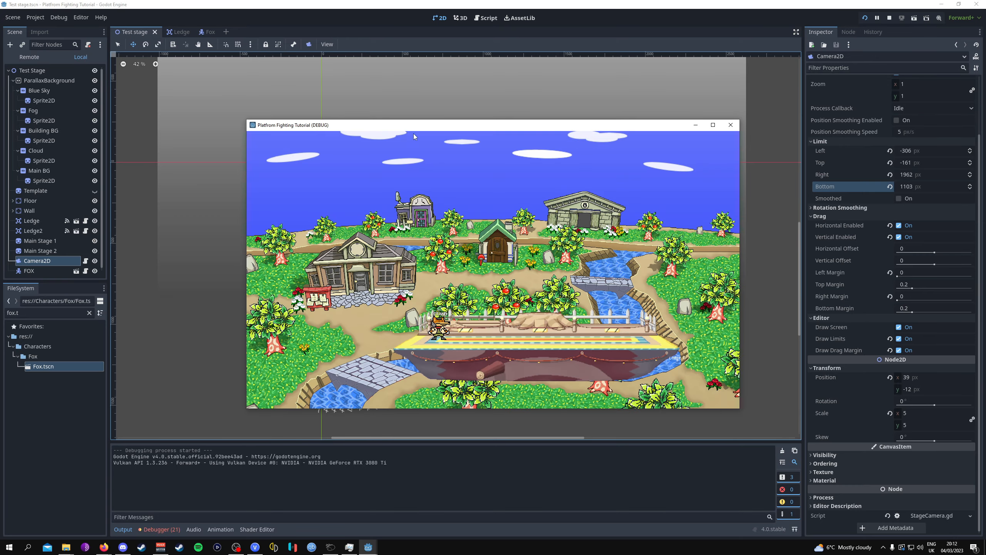
pyautogui.press('Left')
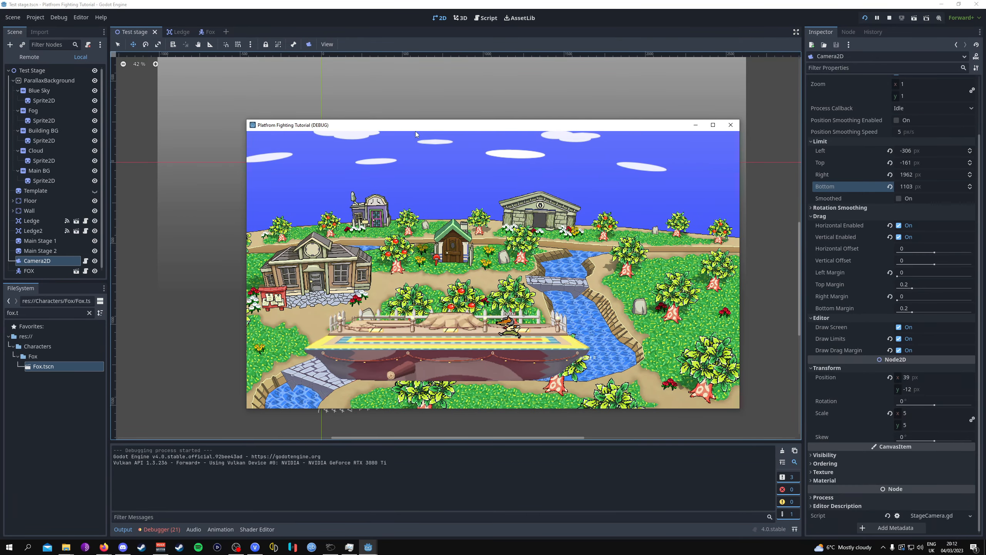
pyautogui.doubleClick(416, 125)
pyautogui.press('Up')
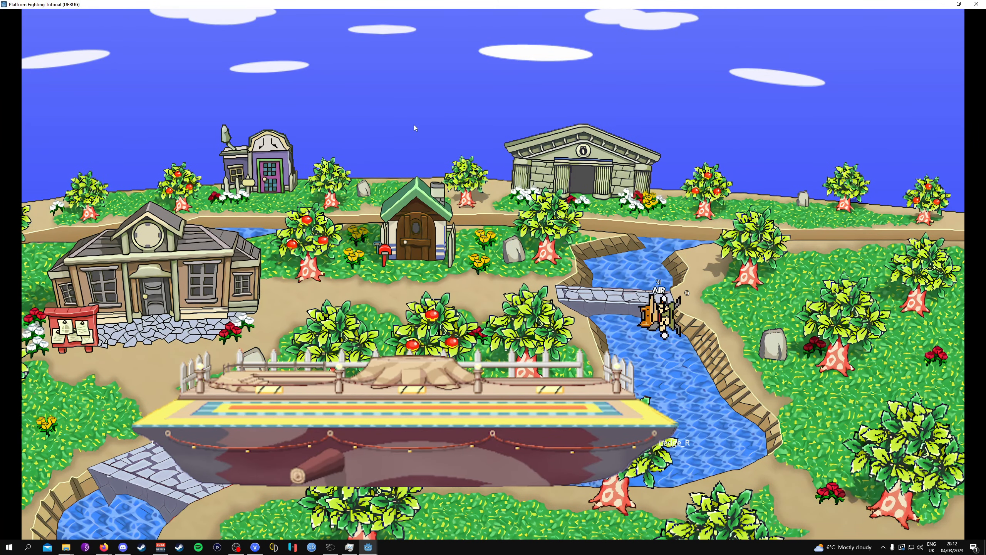
pyautogui.press('Left')
pyautogui.press('Up')
pyautogui.press('Down')
pyautogui.press('Right')
pyautogui.press('Up')
pyautogui.press('Right')
pyautogui.press('Up')
pyautogui.press('Left')
pyautogui.press('Up')
pyautogui.press('Up')
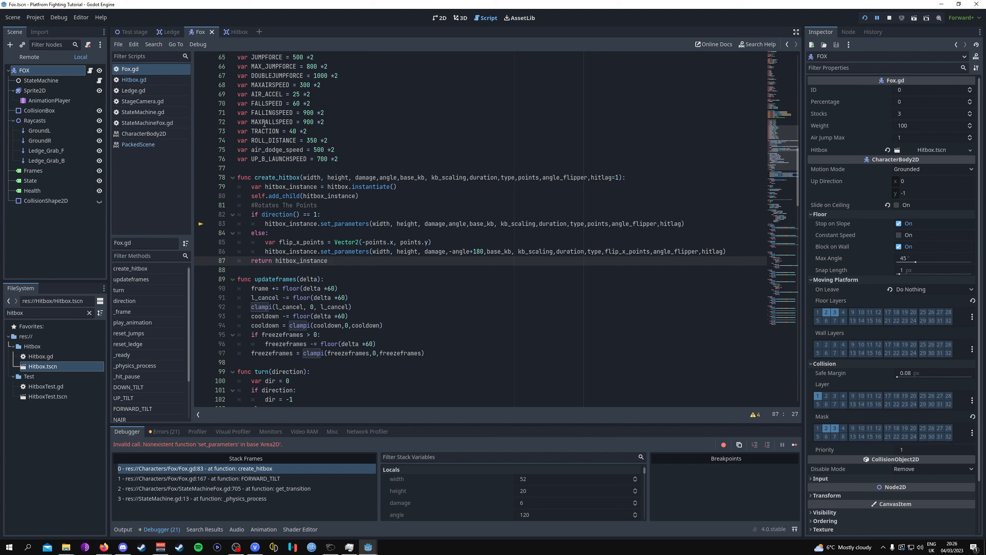
# - Open the Hitbox scene's script and examine the angle_flipperv2 and angle_flipper functions around the reported error
pyautogui.click(237, 32)
pyautogui.scroll(2, 224, 165)
pyautogui.click(440, 18)
pyautogui.click(485, 18)
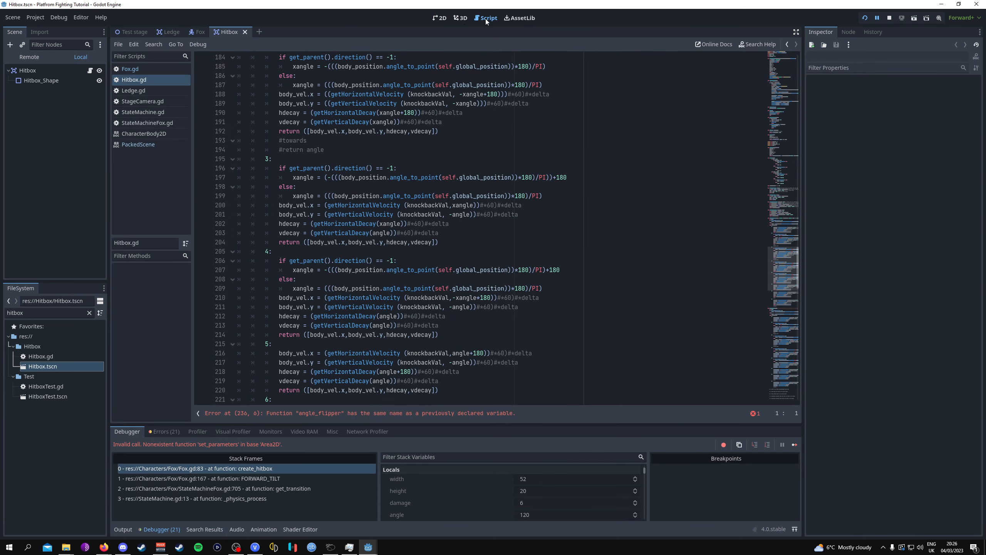
pyautogui.scroll(-3, 315, 270)
pyautogui.scroll(-8, 315, 270)
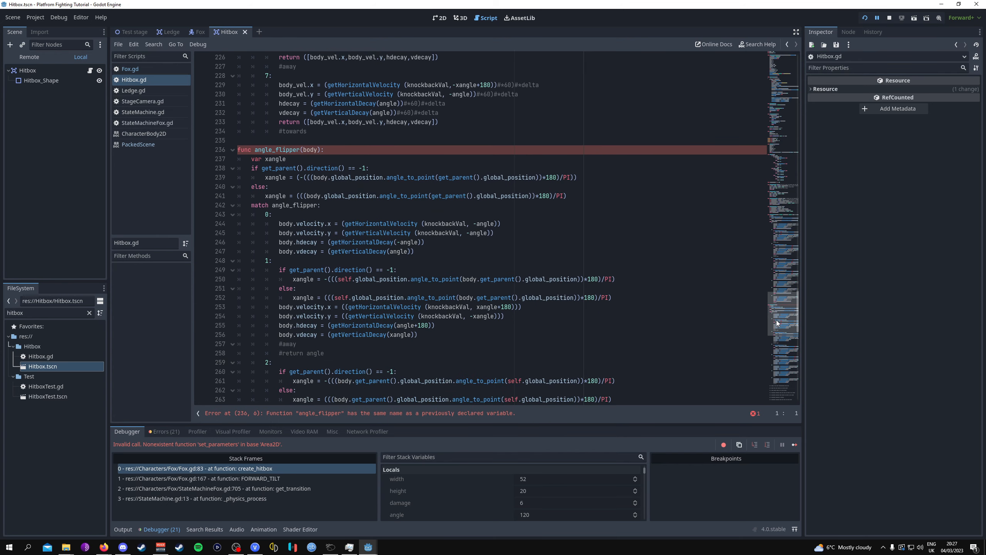
pyautogui.scroll(2, 289, 191)
pyautogui.scroll(7, 289, 190)
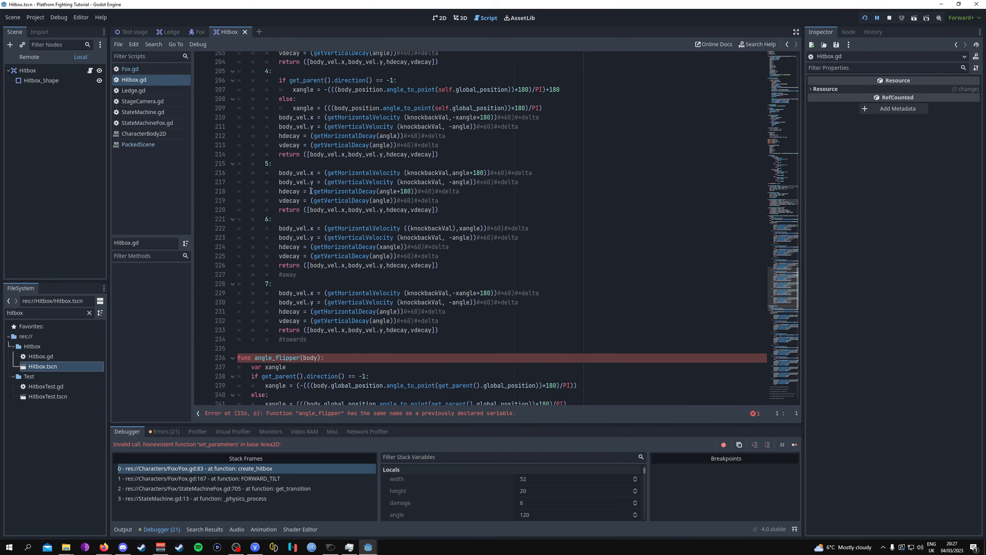
pyautogui.scroll(-3, 480, 295)
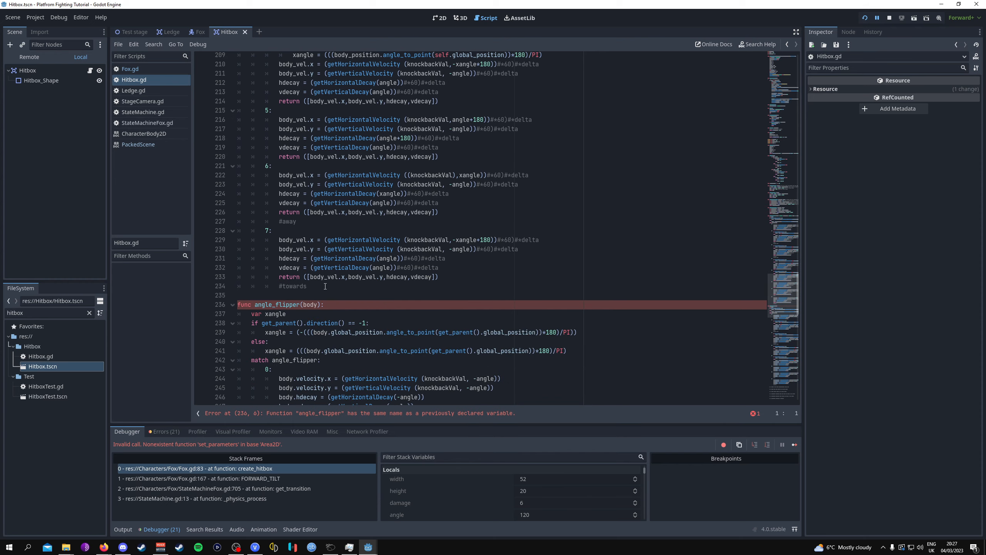
pyautogui.moveTo(789, 305); pyautogui.dragTo(789, 303)
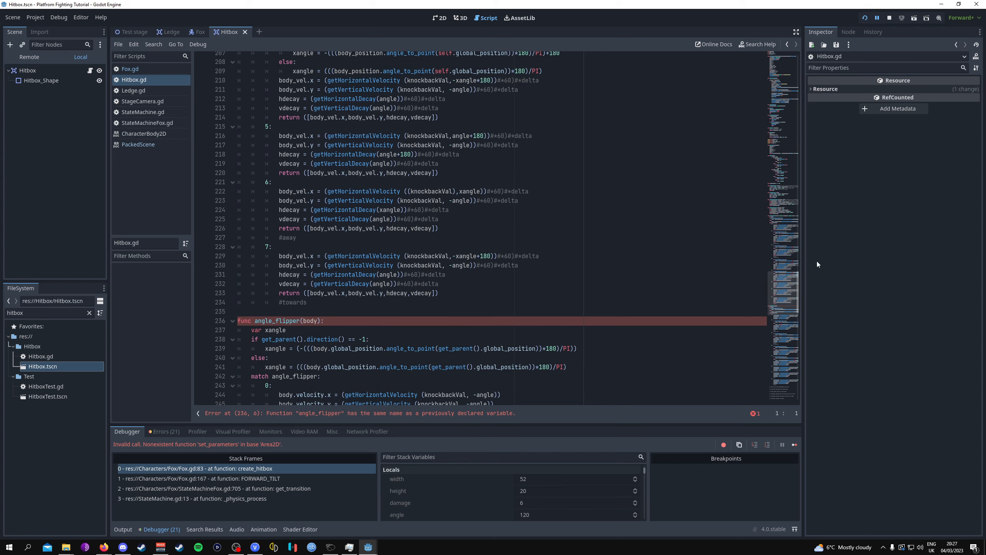
pyautogui.click(773, 257)
pyautogui.moveTo(772, 253); pyautogui.dragTo(758, 293)
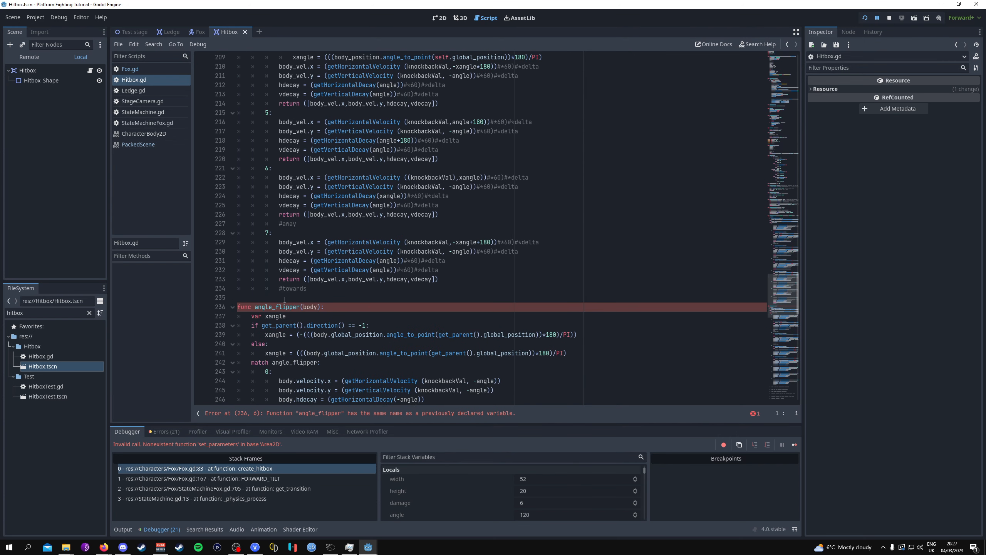
# - Comment out the entire angle_flipper(body) function in Hitbox.gd, through the end of its case 7 block
pyautogui.scroll(-5, 286, 299)
pyautogui.moveTo(239, 170); pyautogui.dragTo(431, 202)
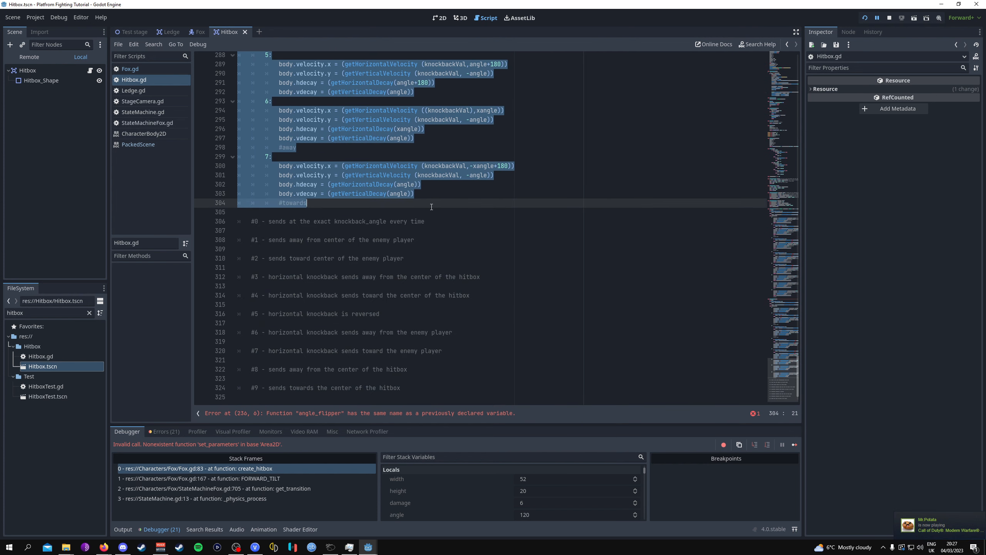
pyautogui.hotkey('ctrl', 'k')
pyautogui.scroll(15, 438, 206)
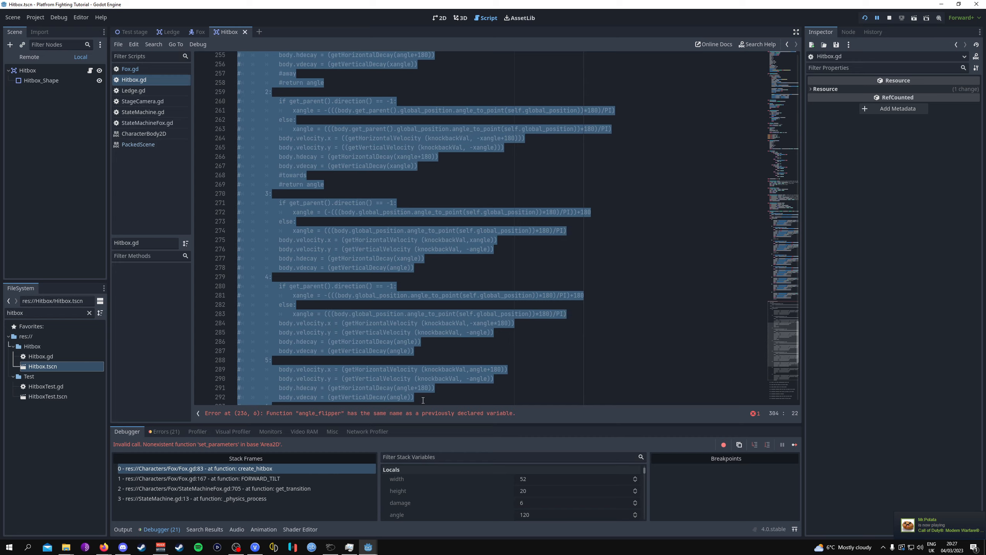
pyautogui.scroll(14, 425, 394)
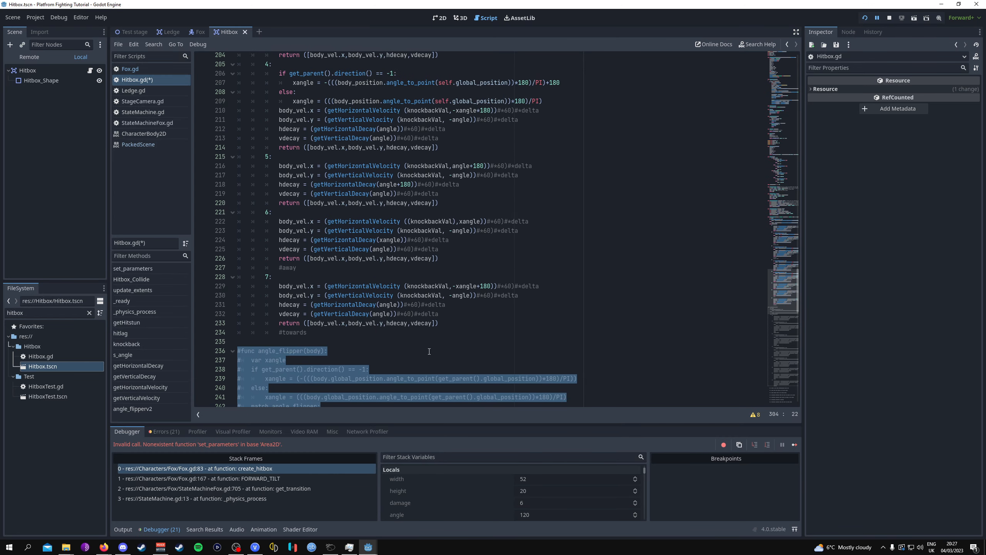
pyautogui.scroll(17, 429, 357)
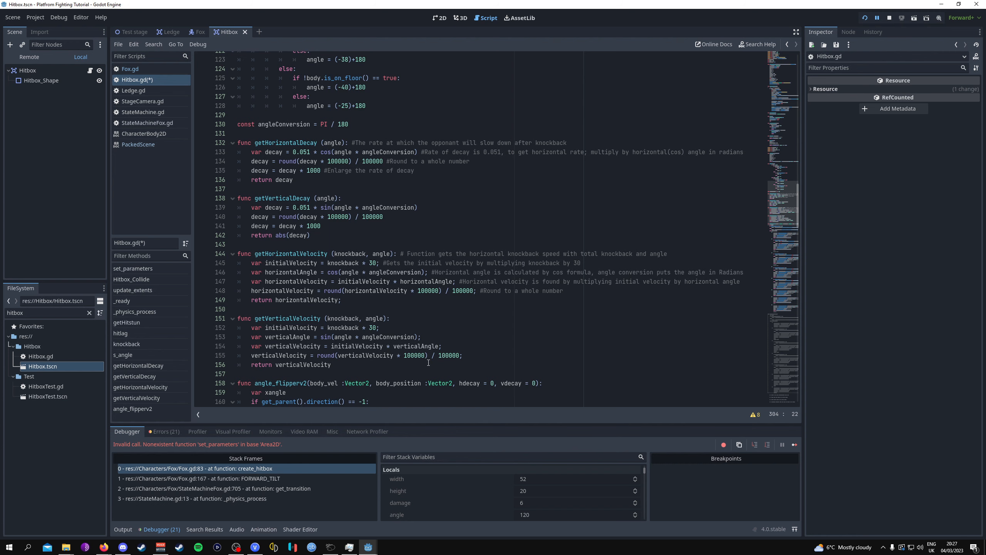
# - Run the project again, perform the Fox's up tilt to test the hitbox, and inspect the _ready function in Hitbox.gd
pyautogui.click(863, 18)
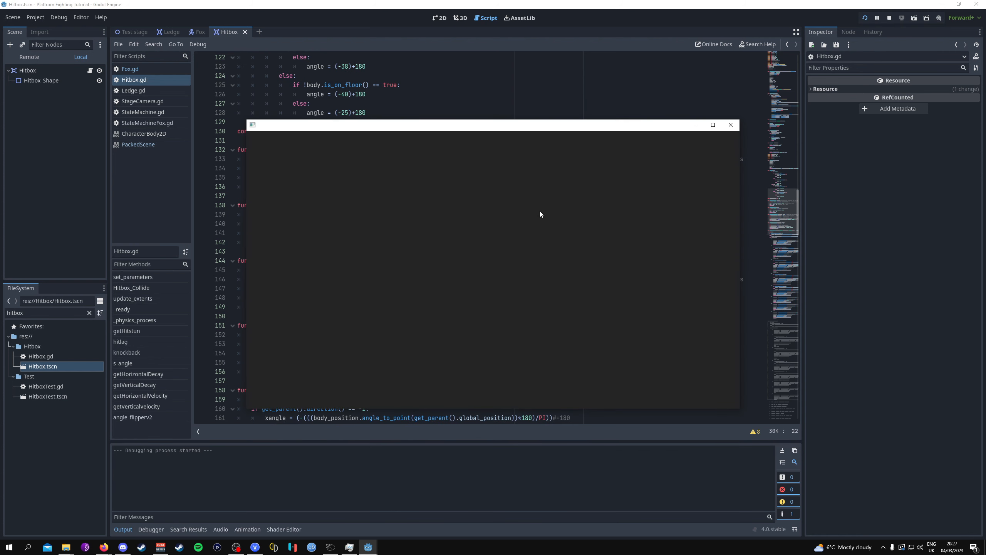
pyautogui.press('Up')
pyautogui.press('z')
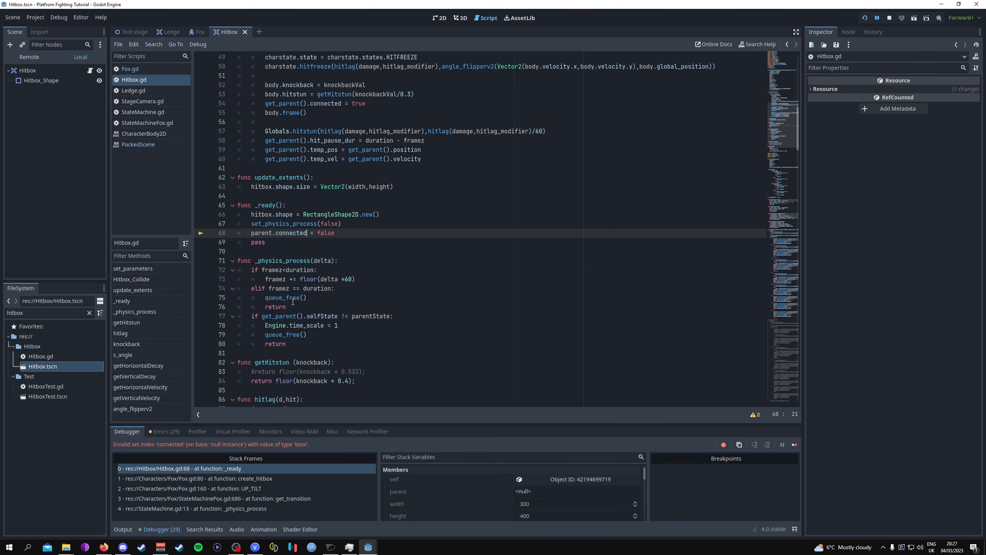
pyautogui.click(276, 225)
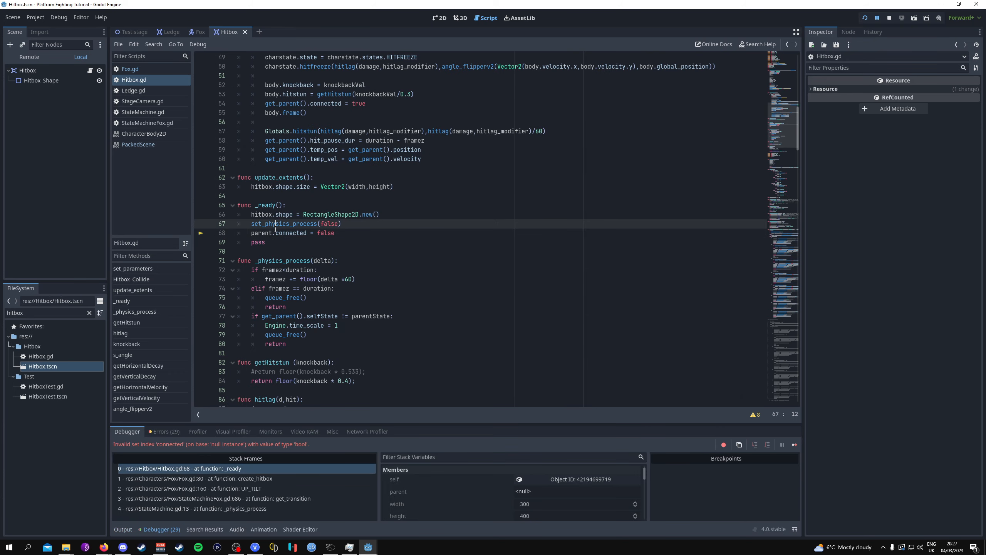
pyautogui.scroll(1, 287, 237)
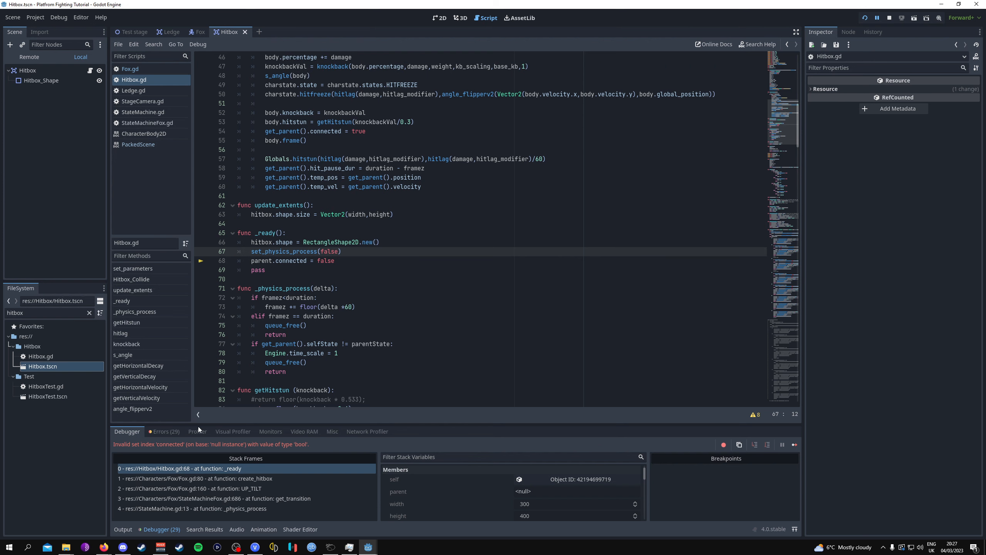
pyautogui.click(360, 263)
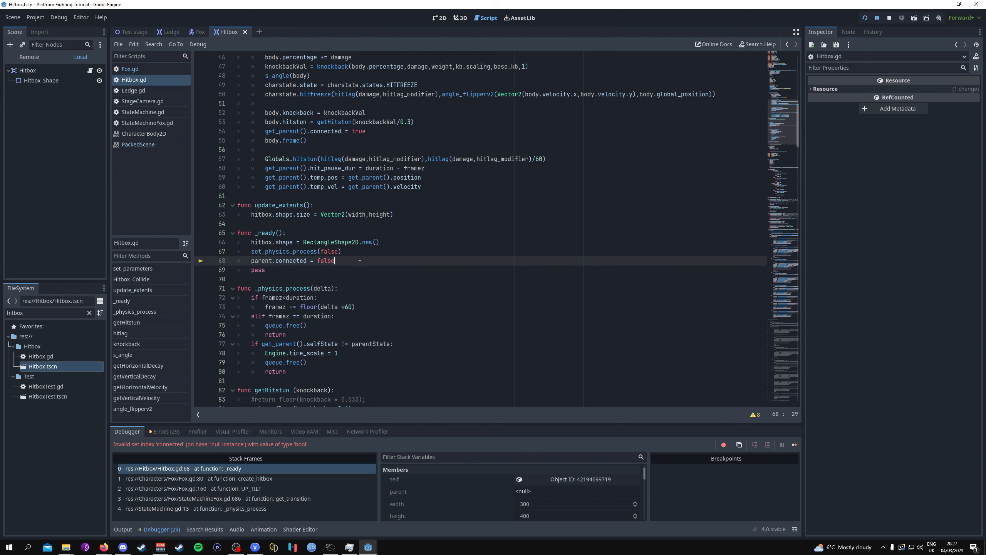
pyautogui.click(312, 271)
pyautogui.scroll(-1, 369, 244)
pyautogui.click(391, 232)
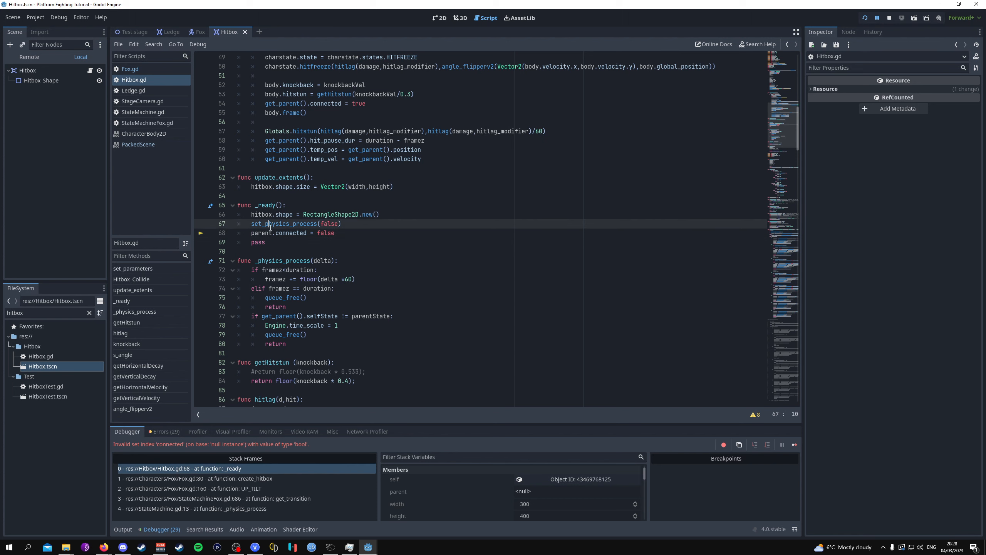
pyautogui.keyDown('ctrl'); pyautogui.click(266, 233); pyautogui.keyUp('ctrl')
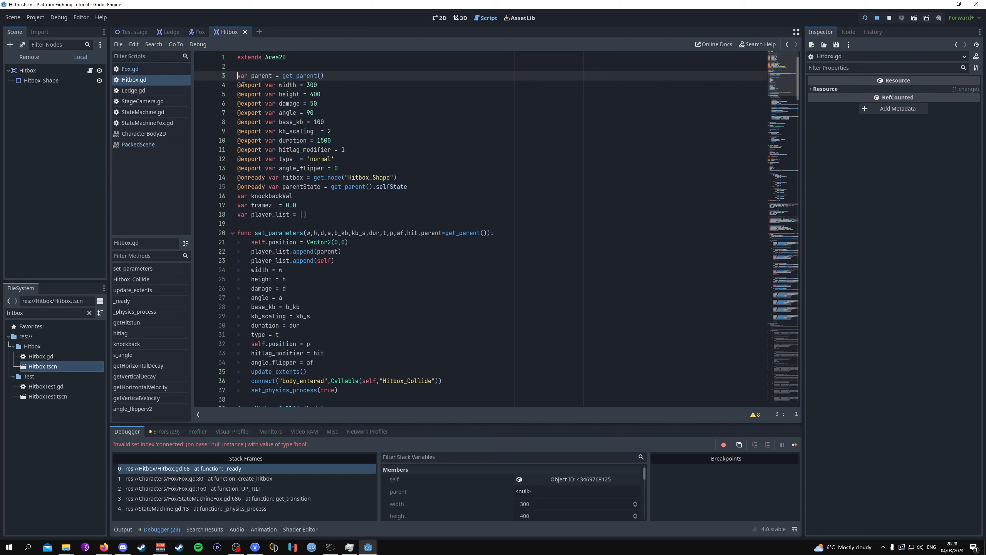
pyautogui.write('onready ')
pyautogui.write('@')
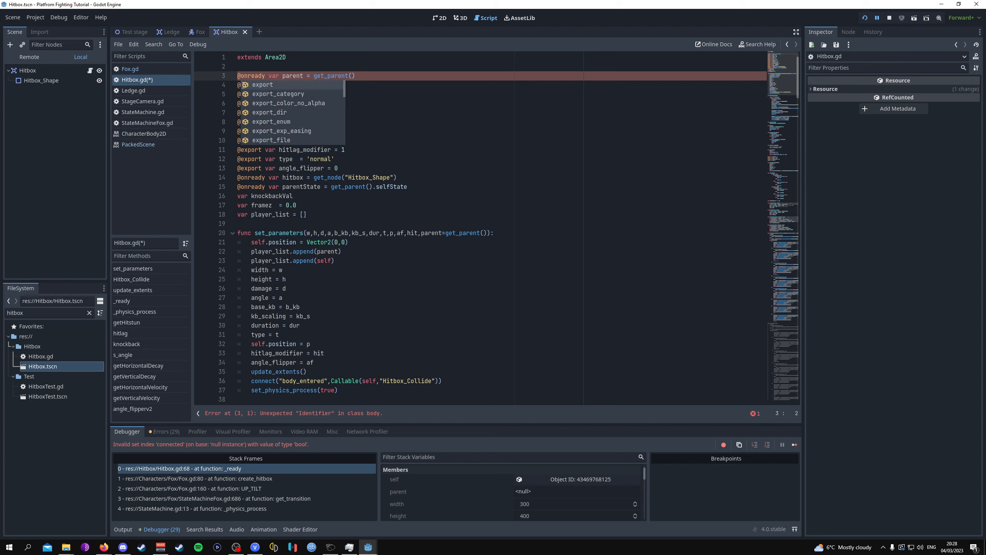
# - Enable Visible Collision Shapes for debugging and restart the running project
pyautogui.click(58, 17)
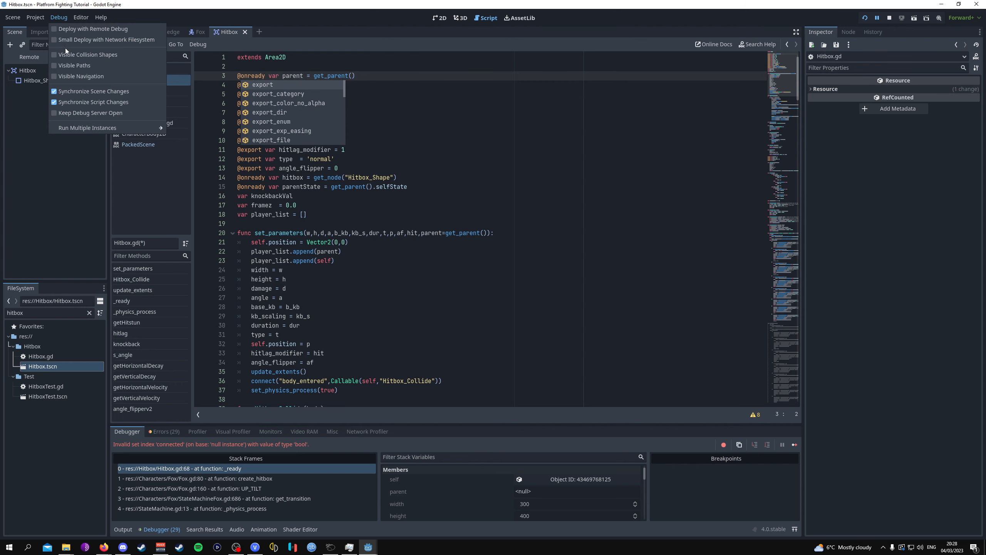
pyautogui.click(75, 54)
pyautogui.click(861, 19)
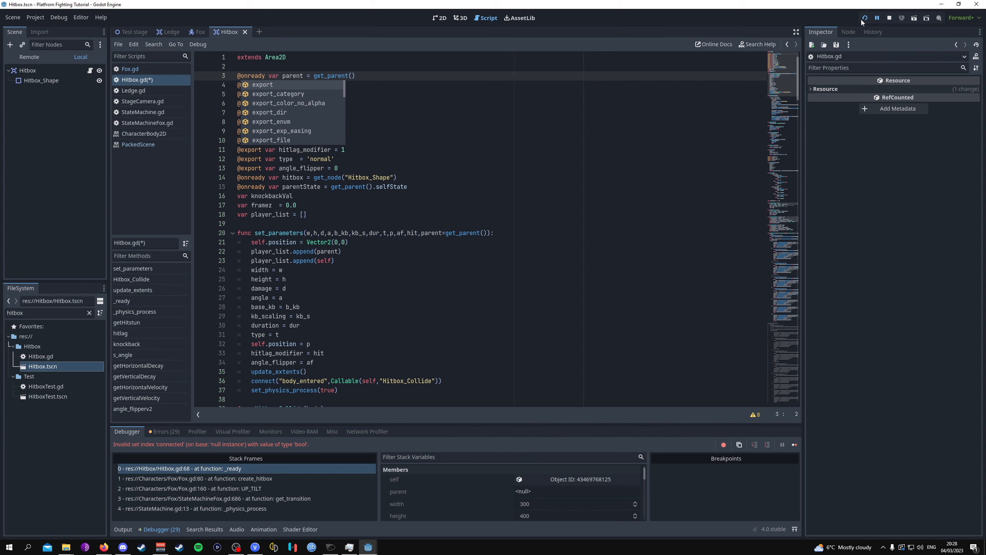
pyautogui.click(866, 18)
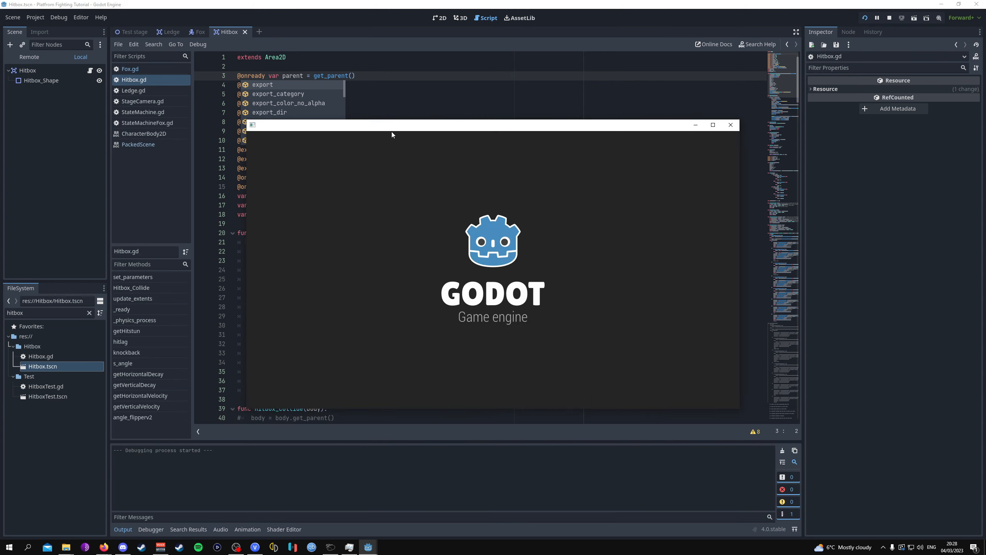
# - Playtest the Fox in the game window, moving, jumping, crouching and attacking to check the collision shapes
pyautogui.press('Right')
pyautogui.press('space')
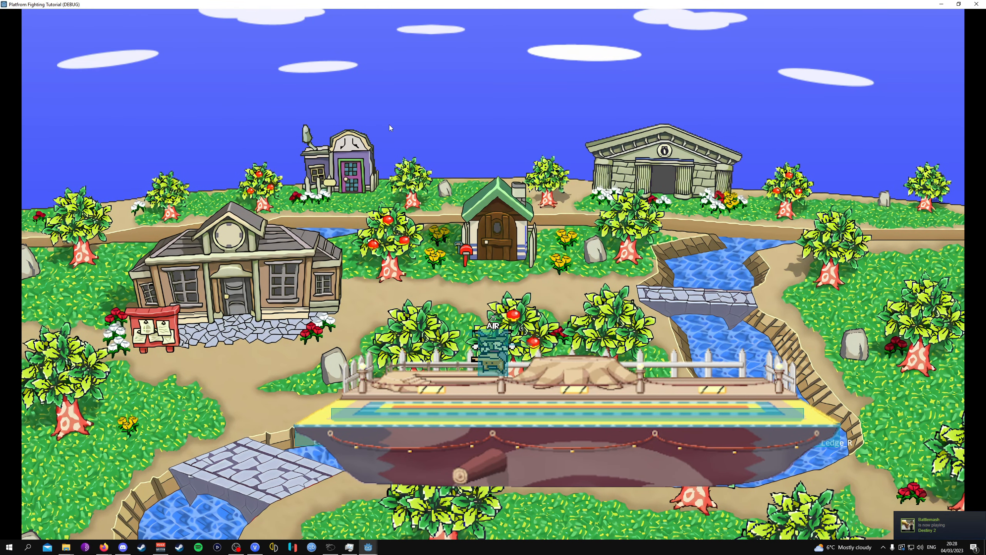
pyautogui.press('Up')
pyautogui.press('Down')
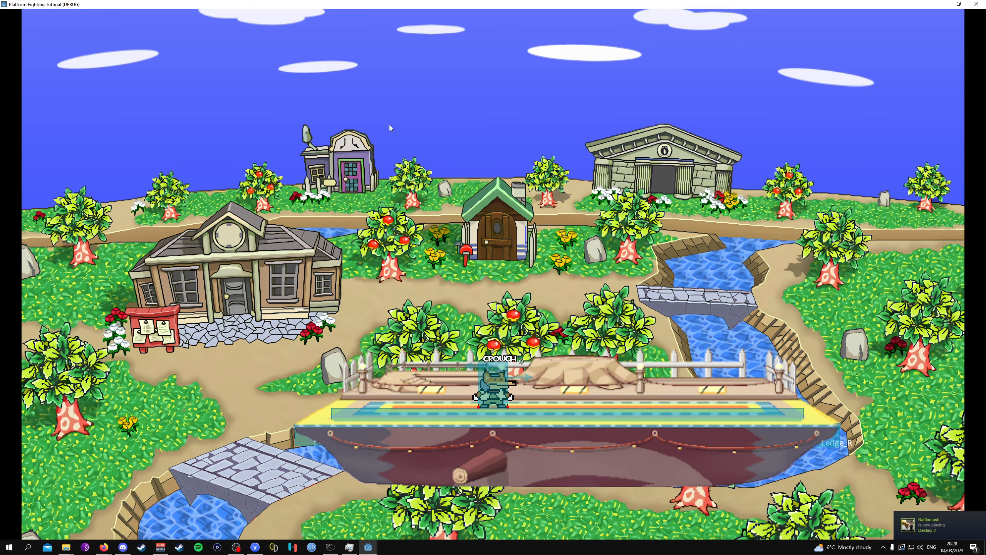
pyautogui.press('Right')
pyautogui.press('Left')
pyautogui.press('Right')
pyautogui.press('x')
pyautogui.press('Right')
pyautogui.press('Left')
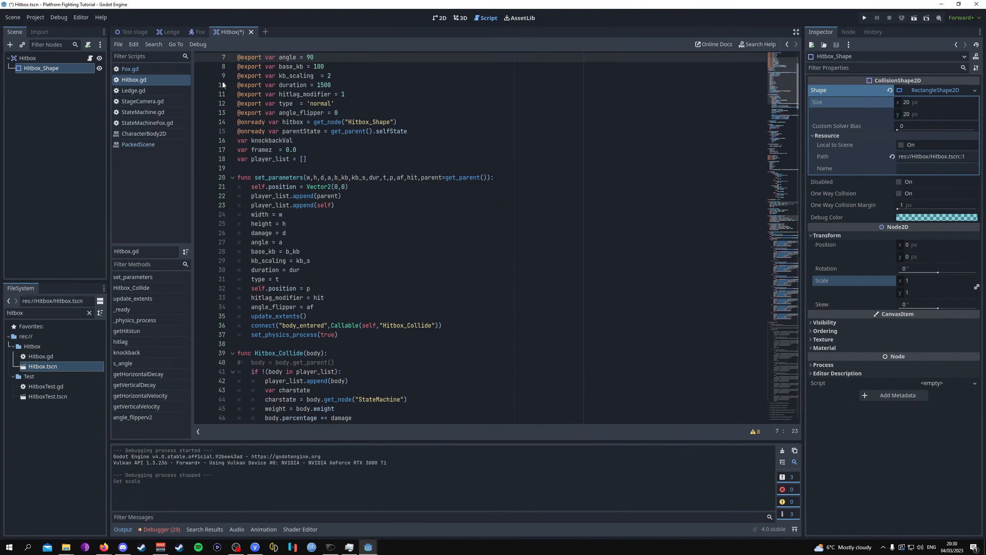
# - Set the Hitbox_Shape node's scale to 2 on both axes in the Hitbox scene's 2D view
pyautogui.click(439, 18)
pyautogui.click(63, 98)
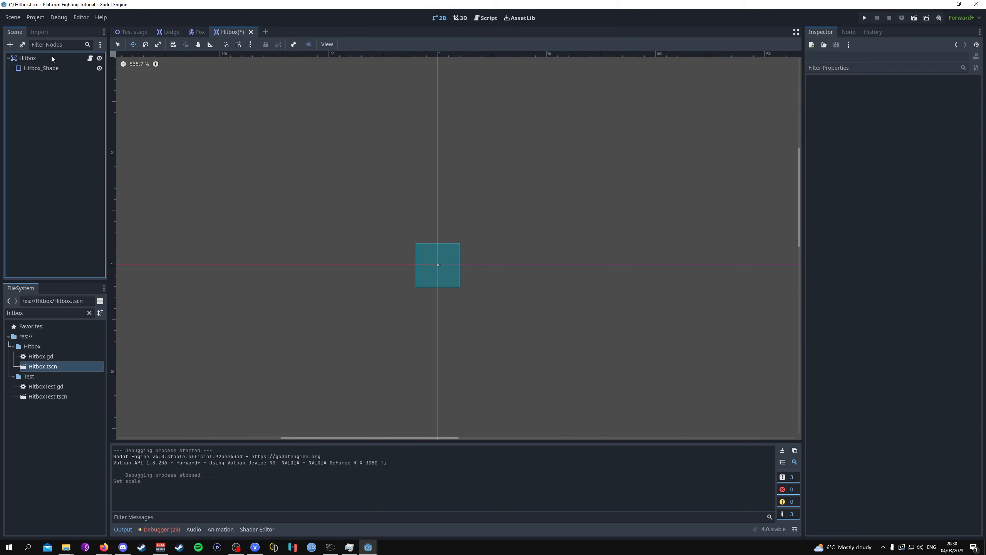
pyautogui.click(41, 67)
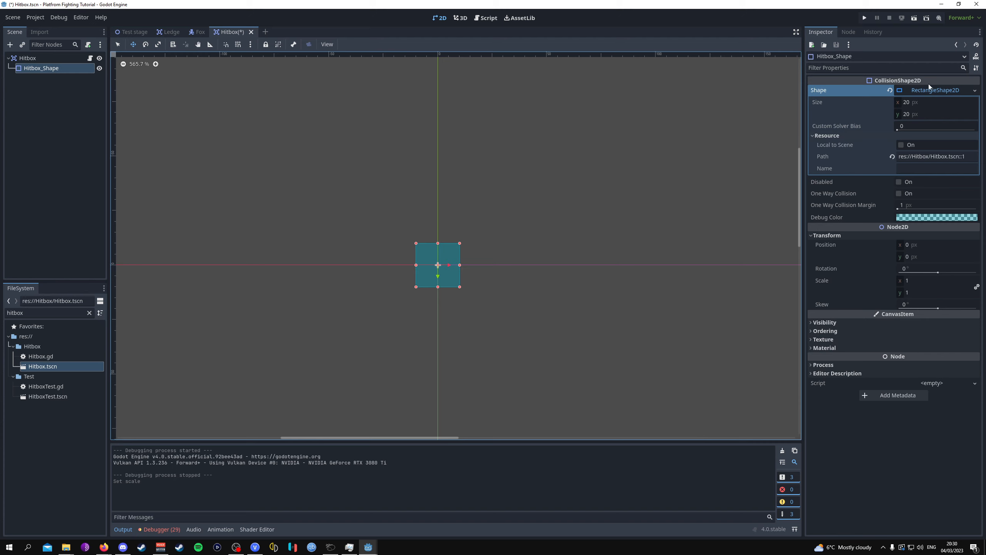
pyautogui.click(914, 281)
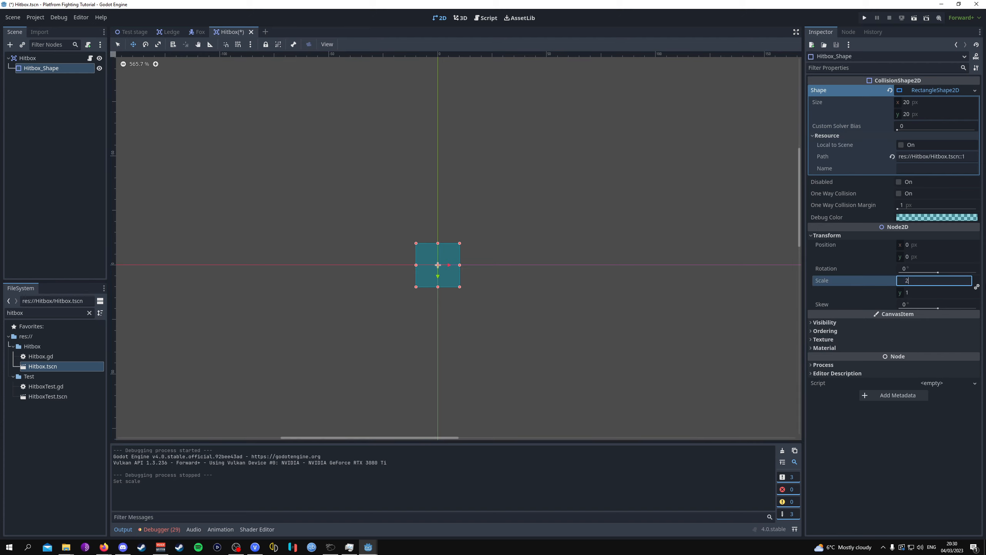
pyautogui.press('Return')
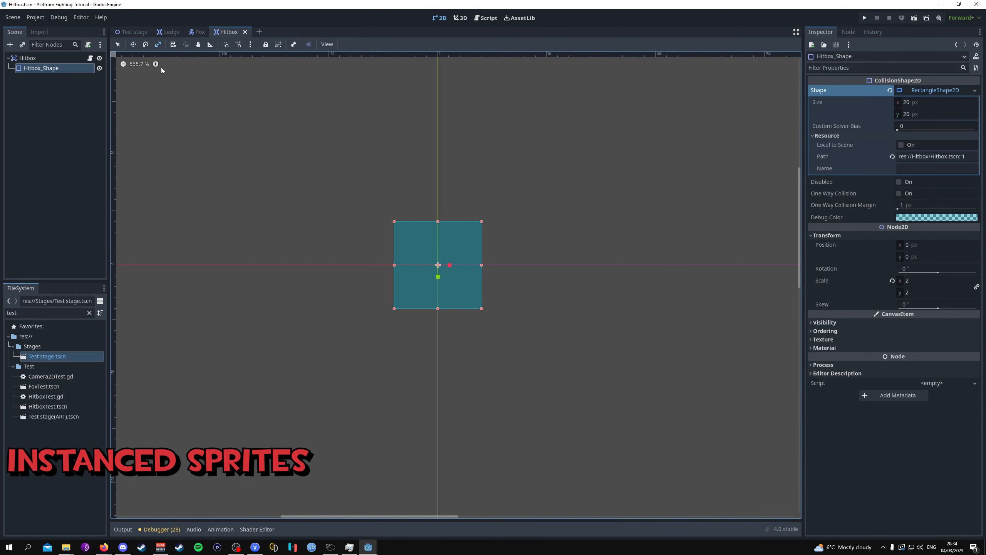
# - Instantiate a second Fox scene as a child of the Test Stage root node
pyautogui.click(122, 33)
pyautogui.click(62, 60)
pyautogui.rightClick(62, 60)
pyautogui.click(84, 78)
pyautogui.doubleClick(446, 241)
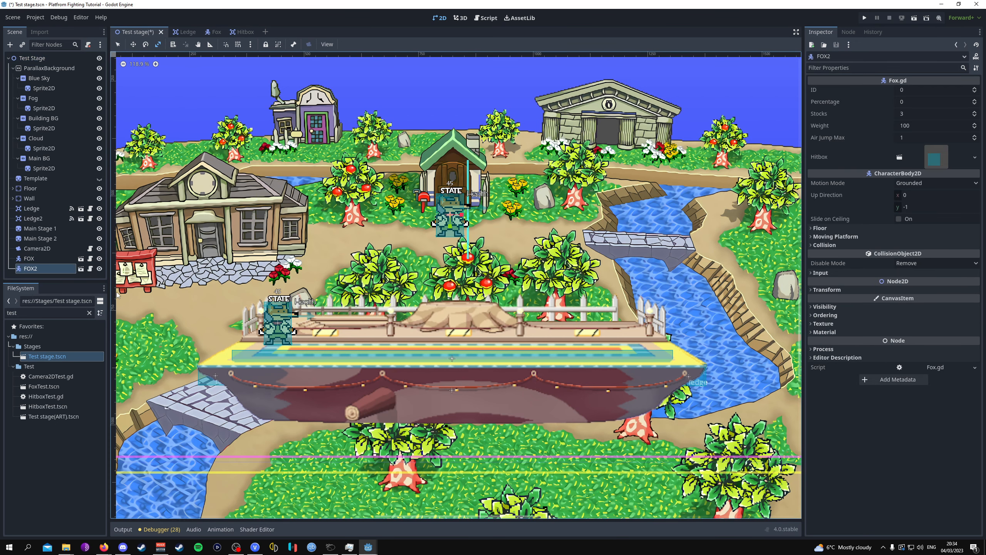
# - Set FOX2's ID to 2, save the scene, and place FOX2 on the platform's far end opposite the first Fox
pyautogui.click(974, 88)
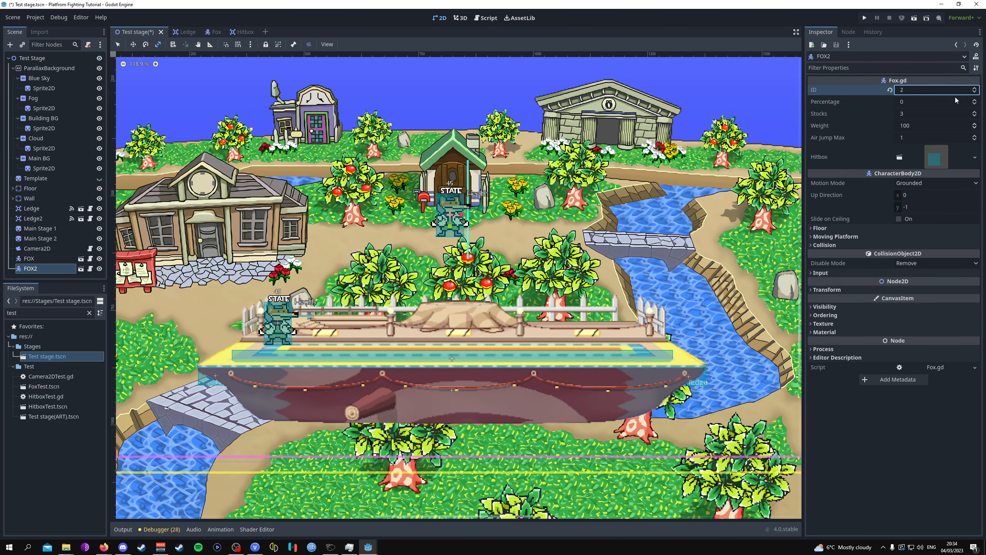
pyautogui.hotkey('ctrl', 's')
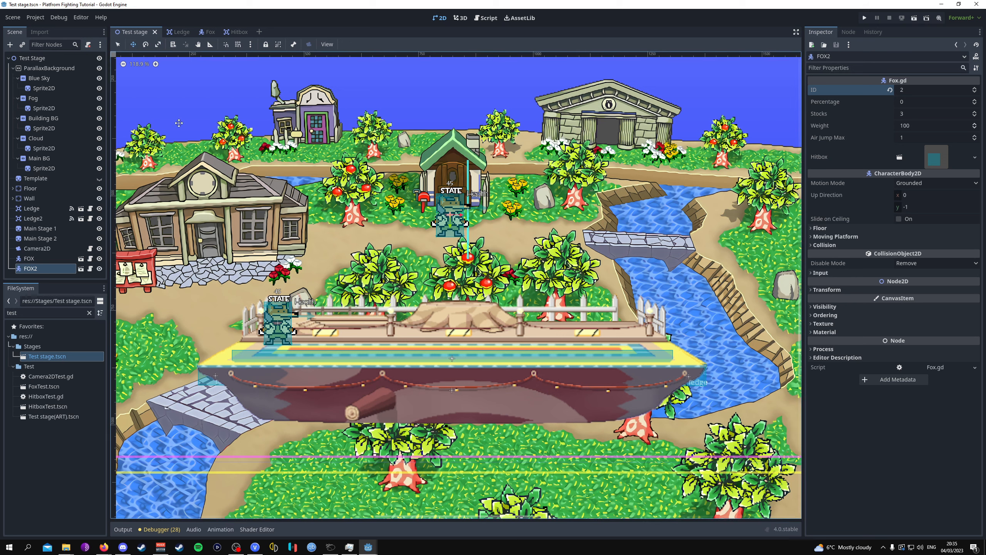
pyautogui.moveTo(287, 220); pyautogui.dragTo(471, 332)
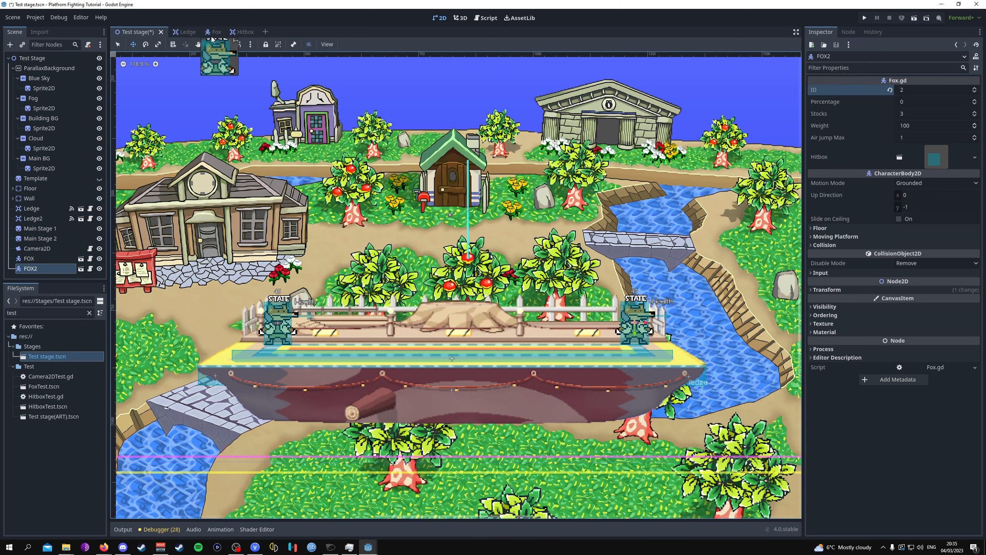
# - Set the Current Animation of the Fox scene's AnimationPlayer to IDLE
pyautogui.click(210, 32)
pyautogui.click(61, 80)
pyautogui.click(61, 87)
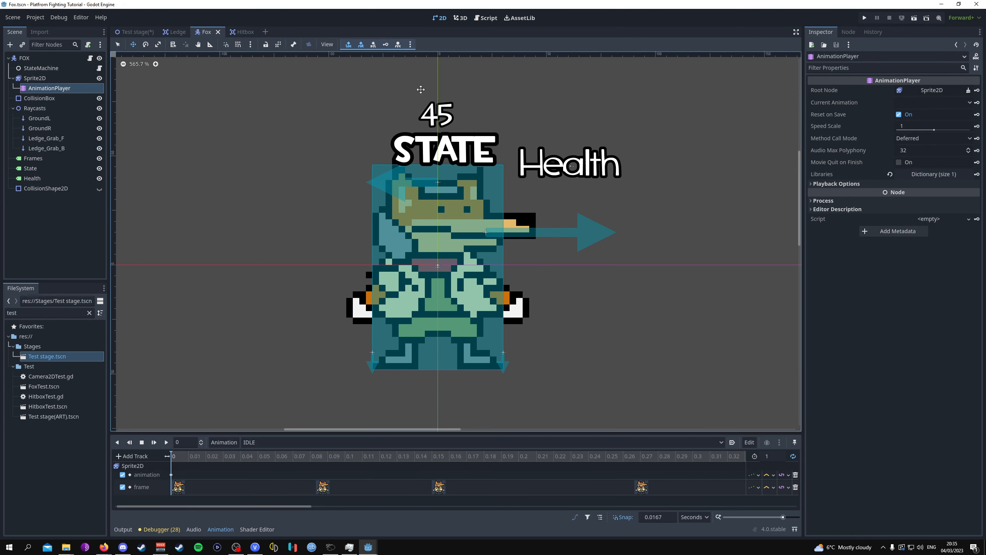
pyautogui.click(937, 103)
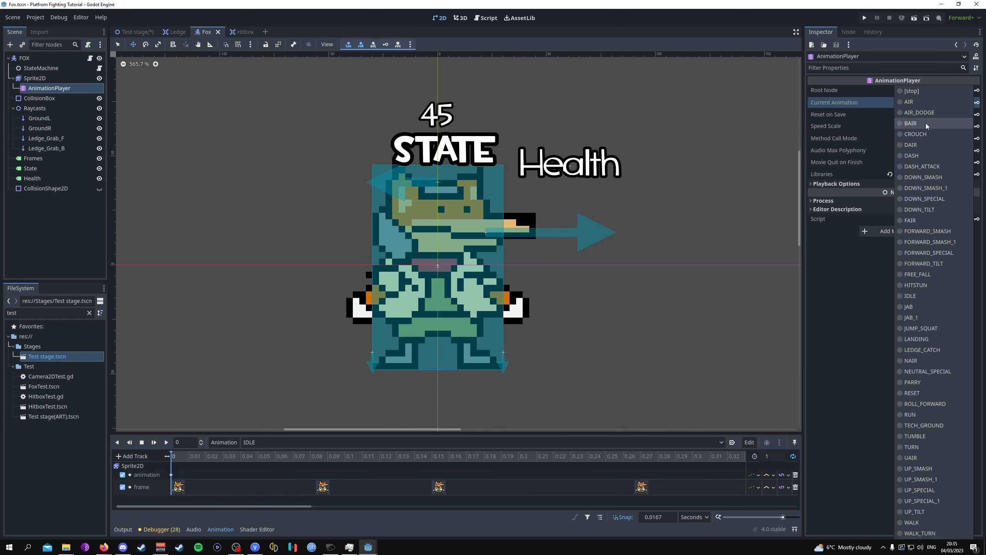
pyautogui.click(932, 296)
# - Set the animation track's key in the Fox's RESET animation to IDLE and save the Fox scene
pyautogui.click(299, 446)
pyautogui.click(282, 393)
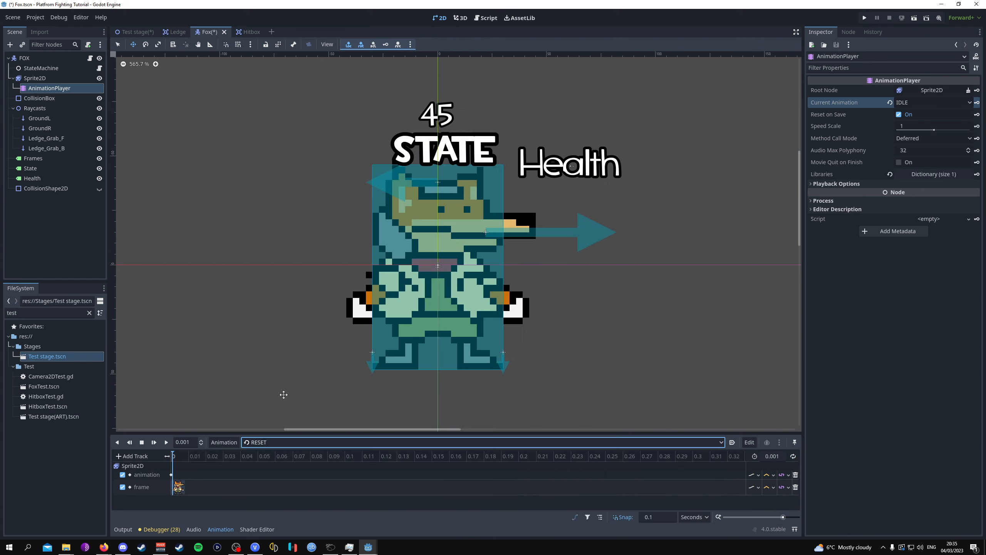
pyautogui.click(171, 475)
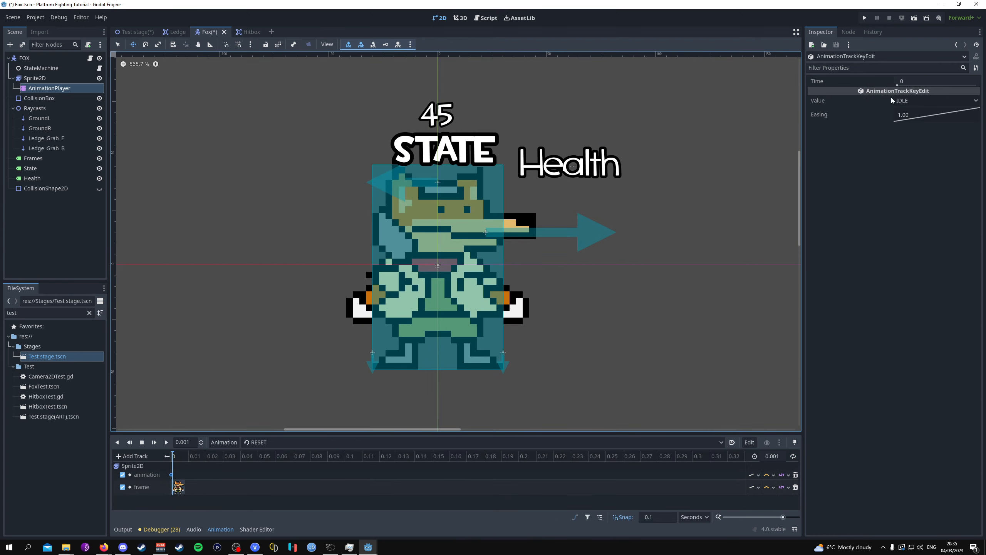
pyautogui.click(905, 100)
pyautogui.click(909, 284)
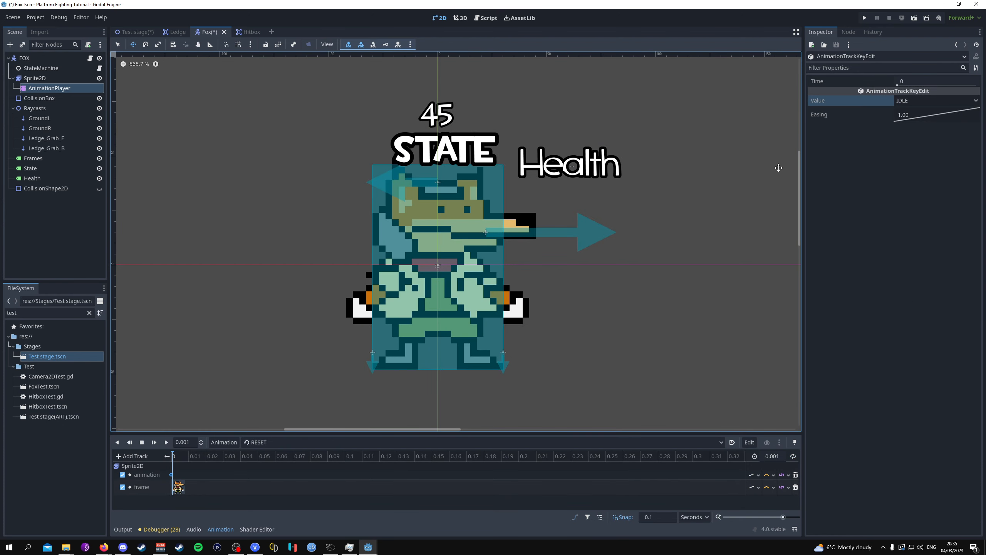
pyautogui.hotkey('ctrl', 's')
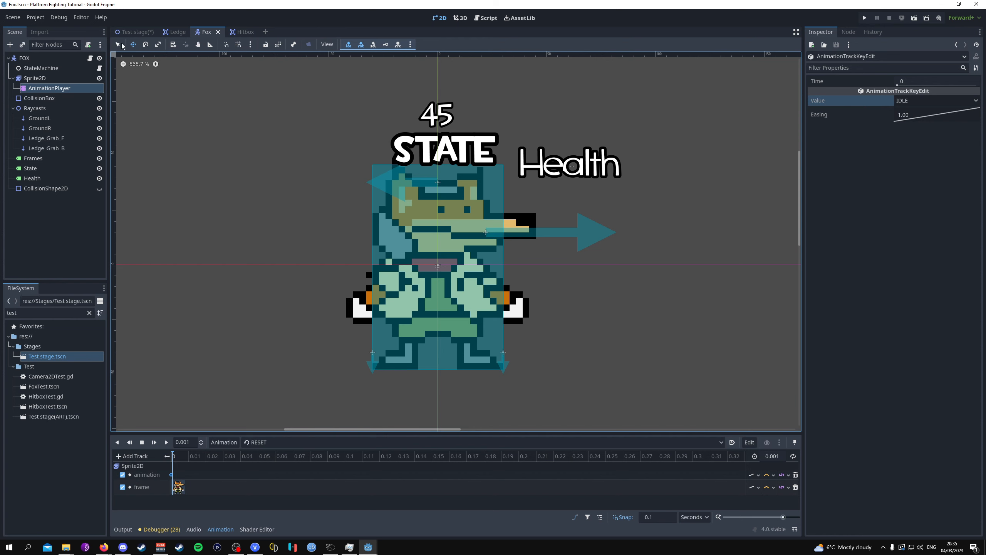
# - Save the Test stage scene and run the project maximized, moving the first Fox towards the second to test a hit
pyautogui.click(128, 33)
pyautogui.hotkey('ctrl', 's')
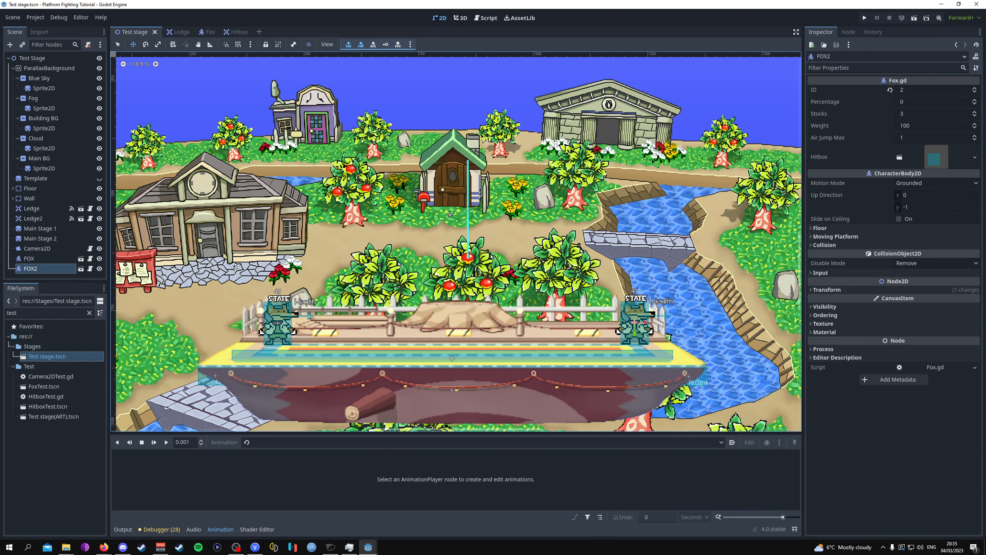
pyautogui.press('F5')
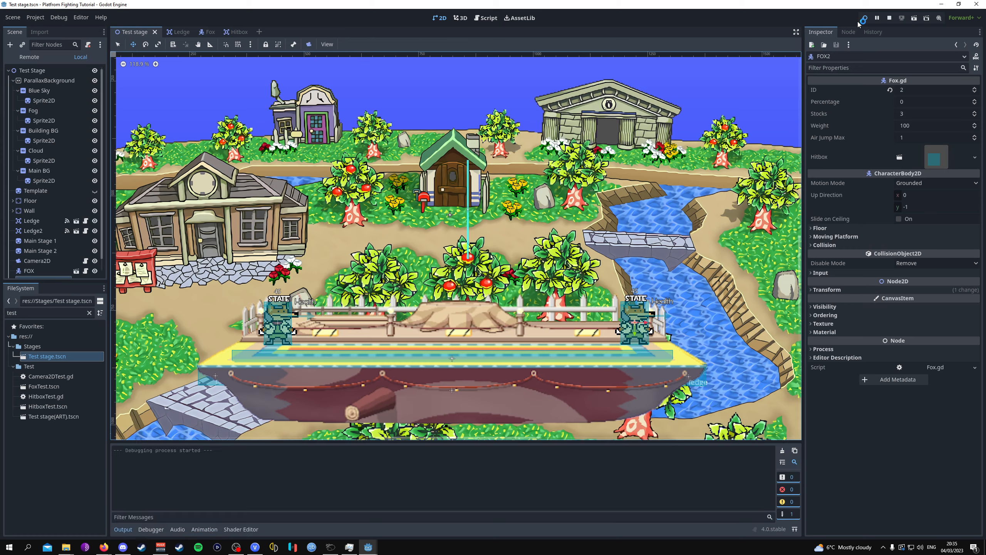
pyautogui.doubleClick(491, 124)
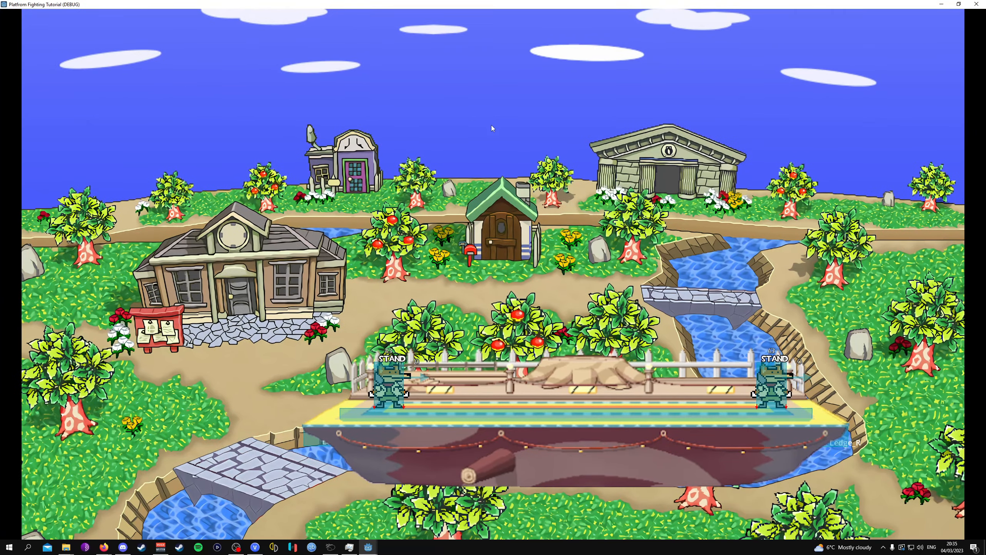
pyautogui.press('Right')
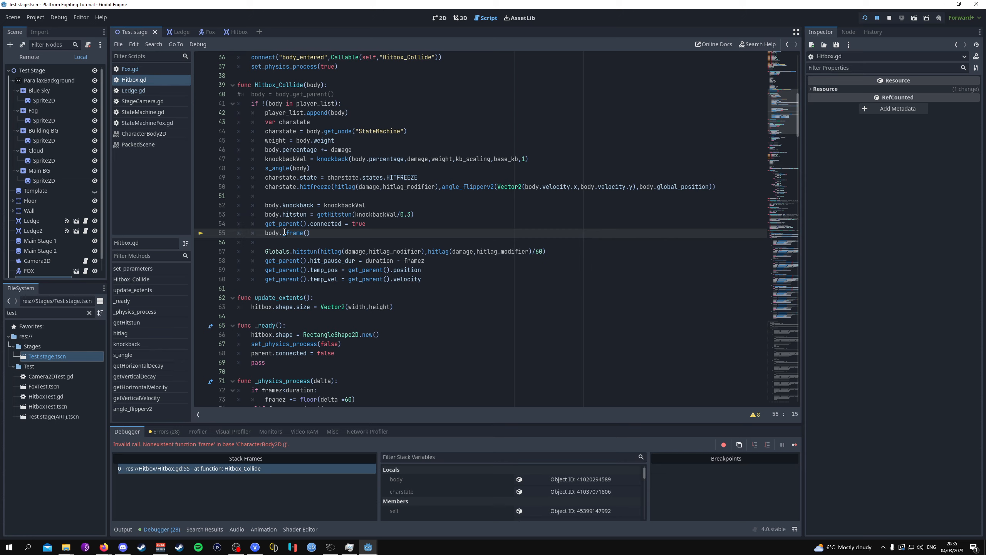
# - Change body.frame() to body._frame() in Hitbox.gd's Hitbox_Collide function, then restart the project and maximize the game window
pyautogui.click(865, 20)
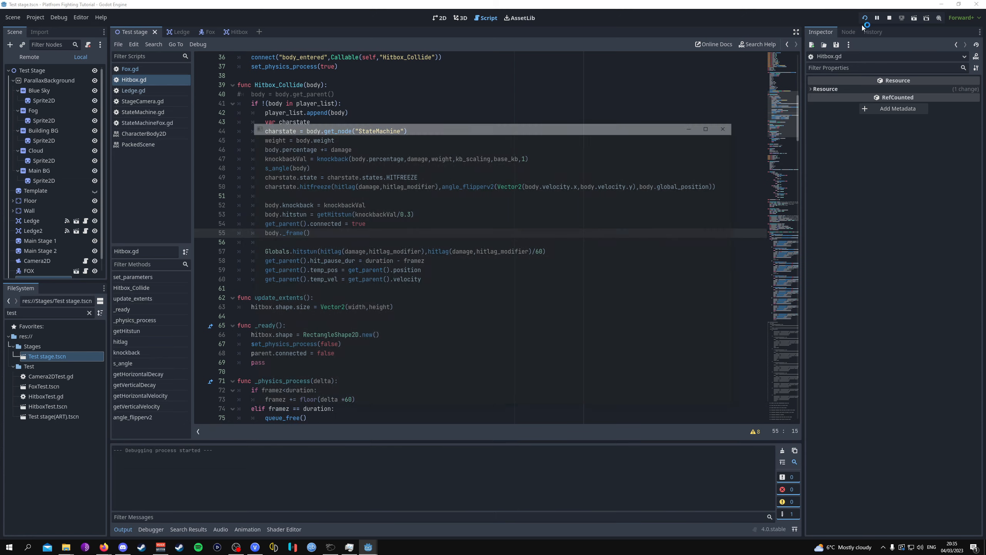
pyautogui.press('Right')
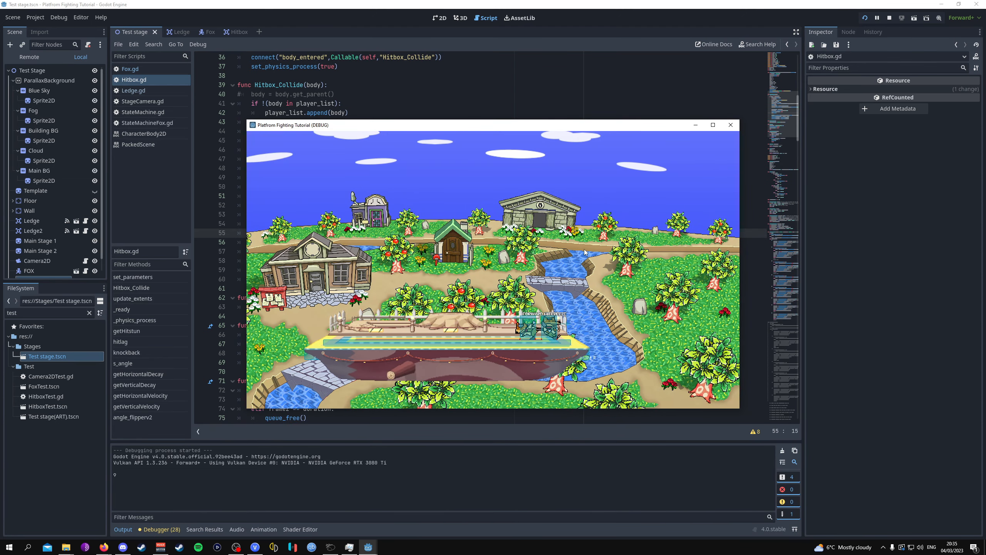
pyautogui.doubleClick(568, 127)
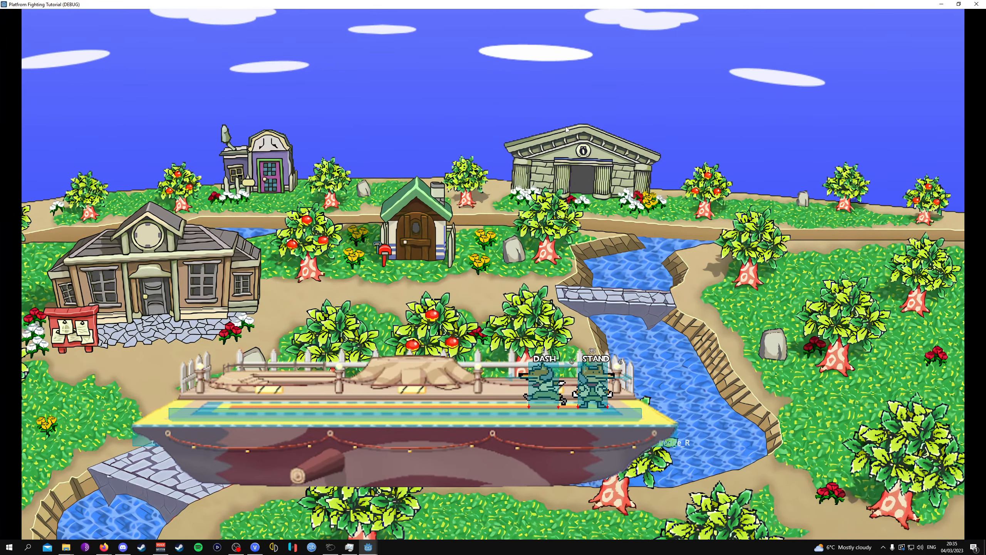
# - Dash around the stage and strike the second Fox repeatedly with upward attacks to test hitstun and knockback
pyautogui.press('Right')
pyautogui.press('Left')
pyautogui.press('Right')
pyautogui.press('Left')
pyautogui.press('Right')
pyautogui.press('Left')
pyautogui.press('Up')
pyautogui.press('Right')
pyautogui.press('z')
pyautogui.press('Up')
pyautogui.press('z')
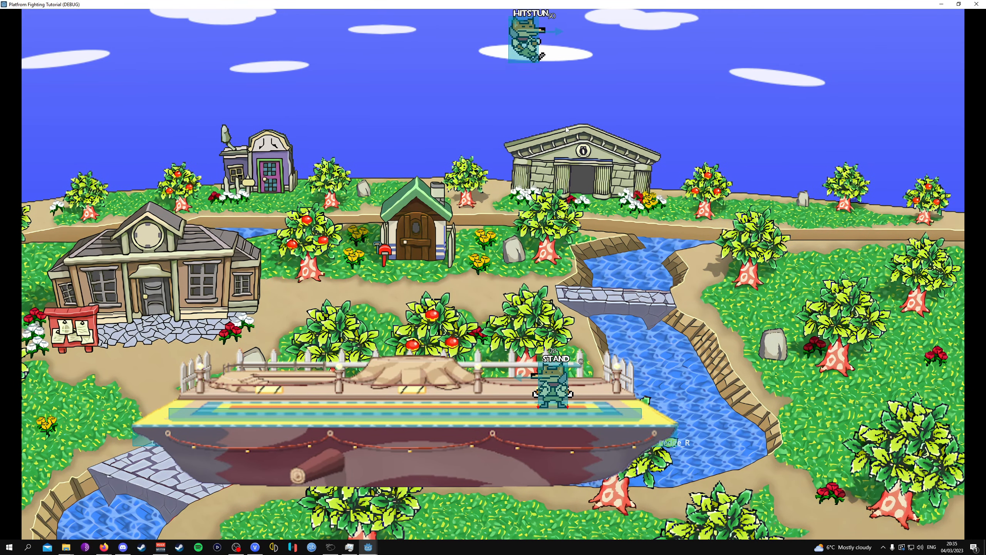
pyautogui.press('Up')
pyautogui.press('z')
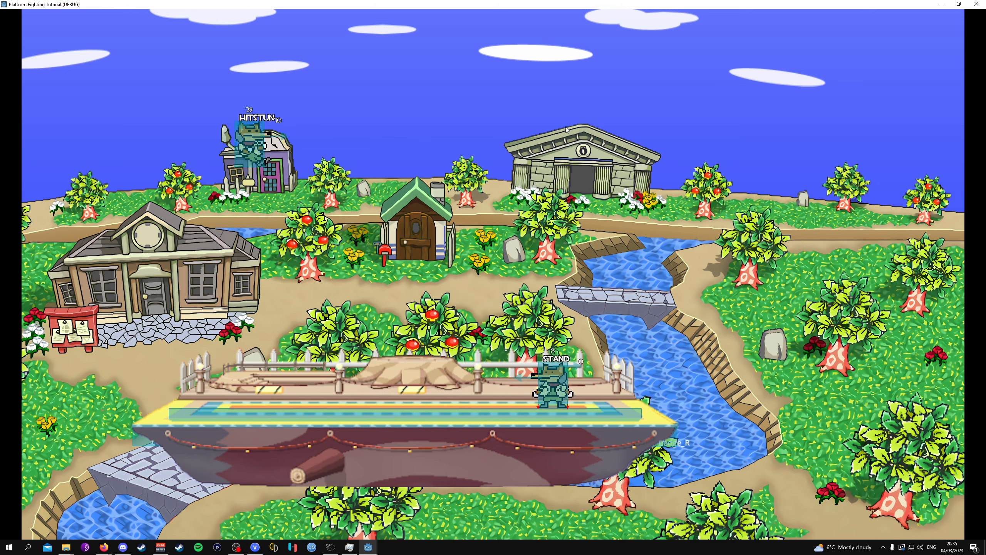
pyautogui.press('Left')
pyautogui.press('Up')
pyautogui.press('Left')
pyautogui.press('z')
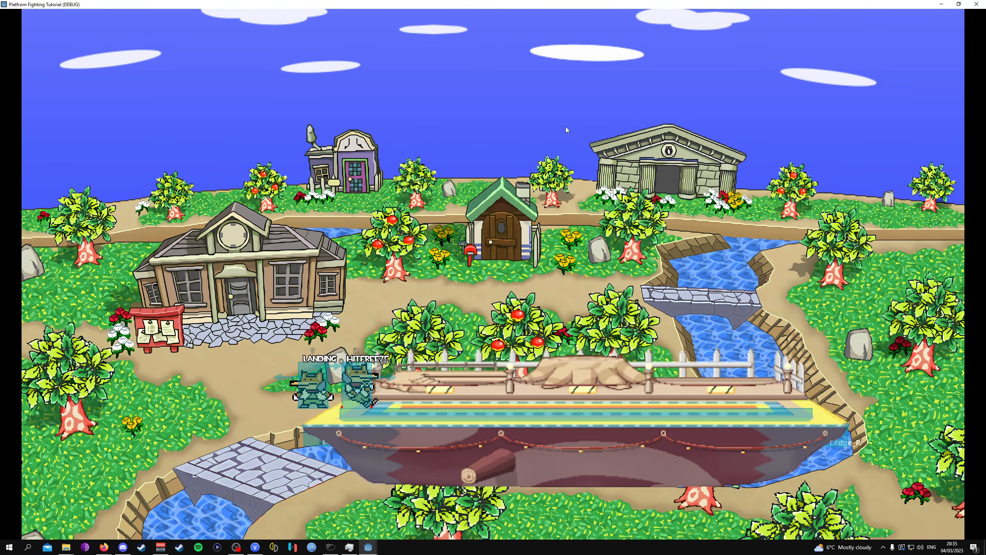
# - Close the game, restart the project and jump the first Fox beside the second to test its back-air attack
pyautogui.press('Up')
pyautogui.press('Right')
pyautogui.click(977, 4)
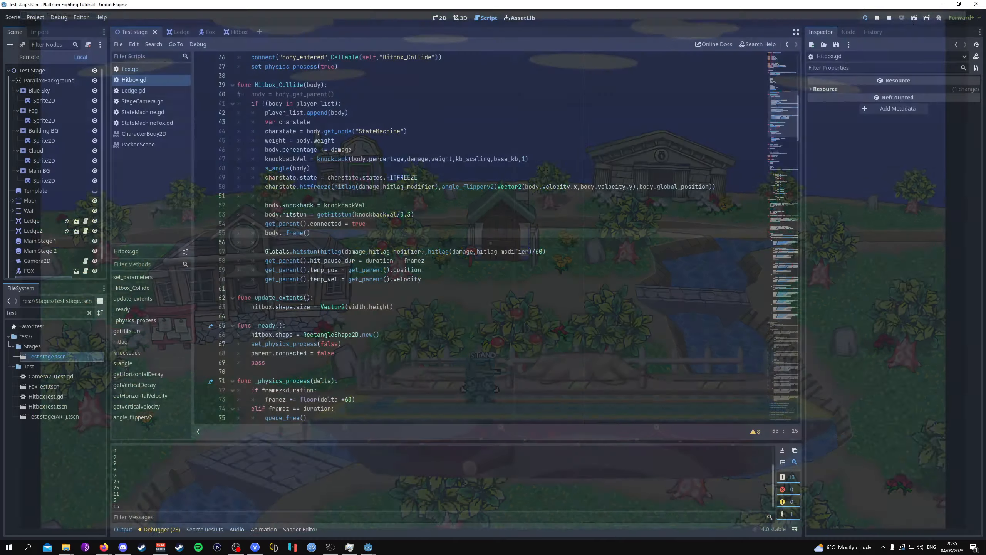
pyautogui.click(865, 18)
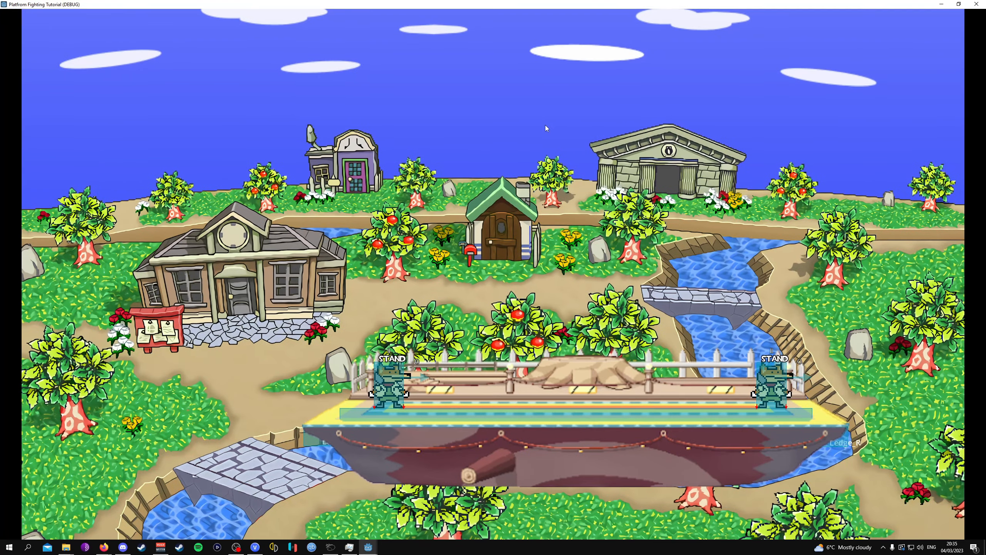
pyautogui.press('Up')
pyautogui.press('z')
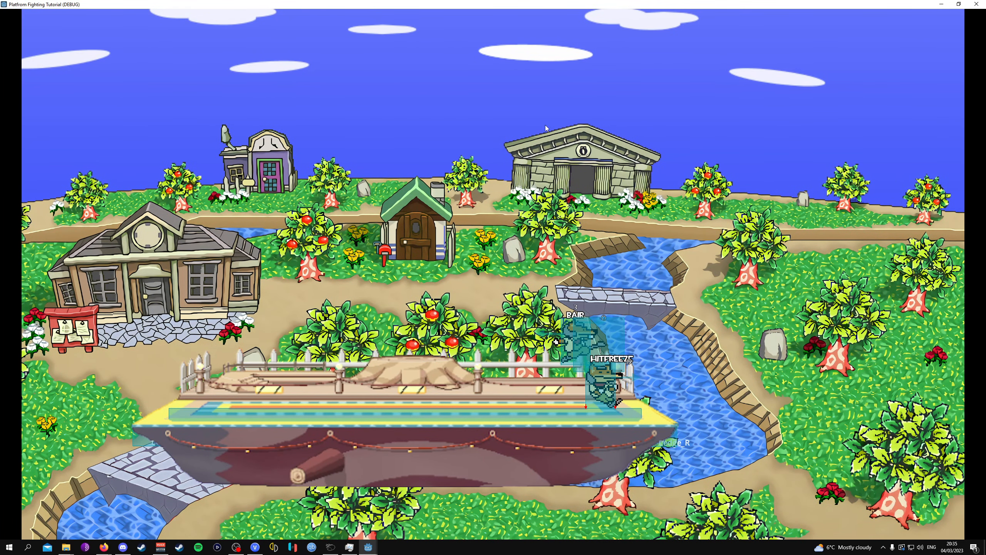
pyautogui.press('Up')
pyautogui.press('Left')
pyautogui.press('z')
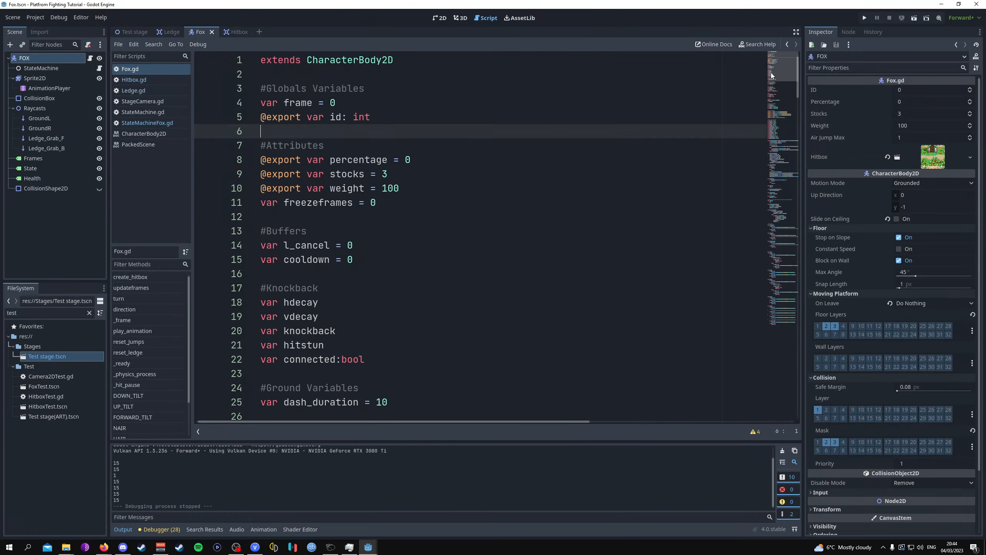
# - Hide the output log and find the BAIR() function in Fox.gd to check its first hitbox's angle flipper argument
pyautogui.moveTo(773, 70); pyautogui.dragTo(694, 178)
pyautogui.click(125, 530)
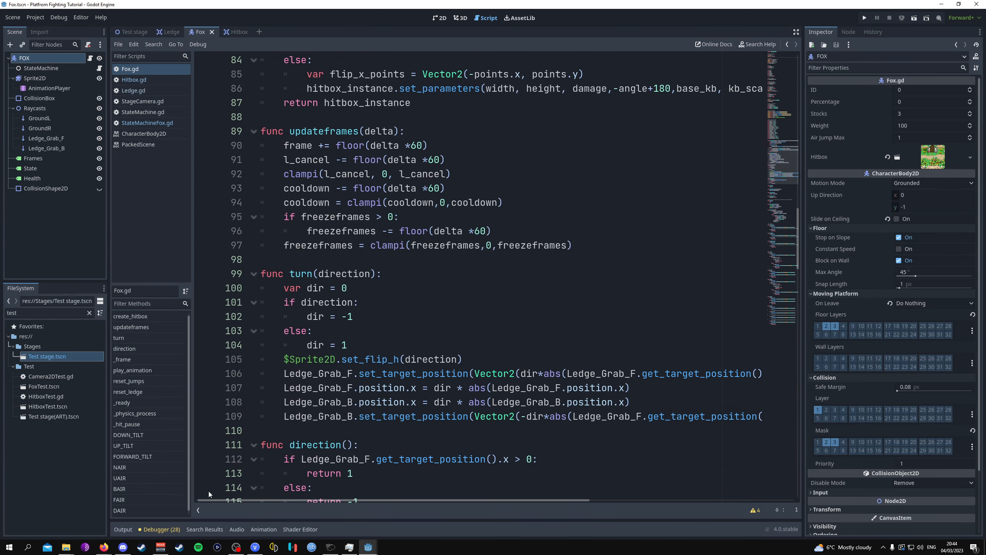
pyautogui.click(458, 331)
pyautogui.hotkey('ctrl', 'f')
pyautogui.write('bair()')
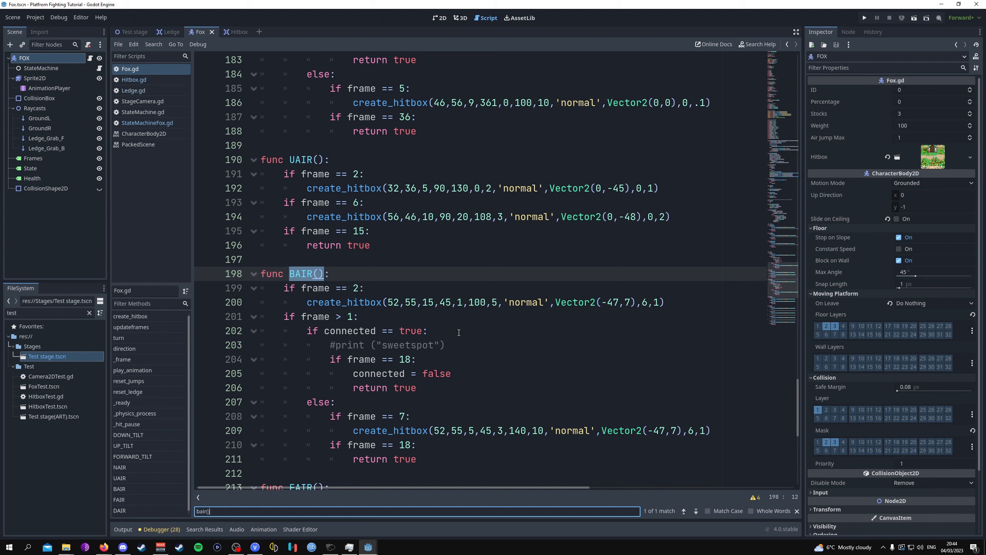
pyautogui.click(645, 302)
pyautogui.click(651, 302)
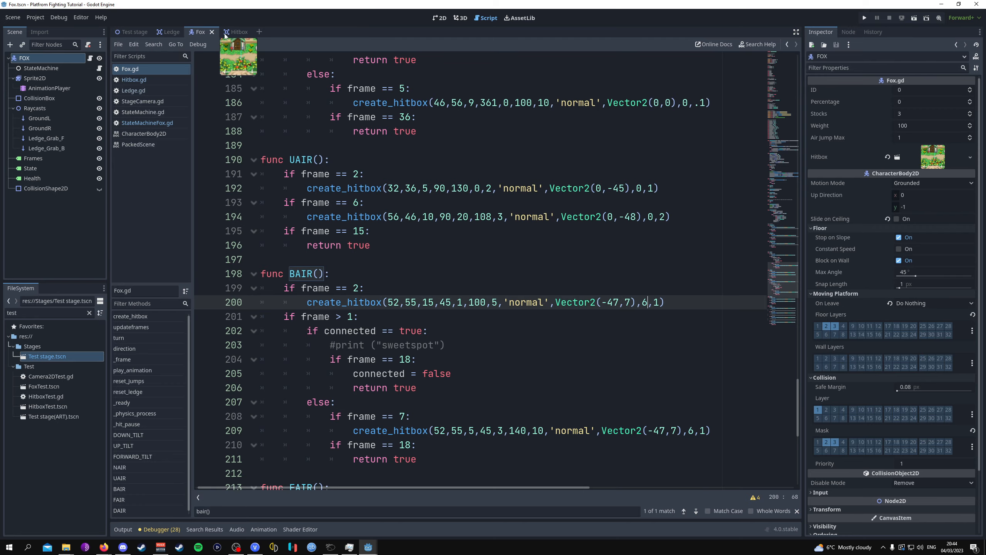
# - In Hitbox.gd's angle_flipperv2 function, add +180 to both angle calculations before the flipper match, uncommenting the existing one
pyautogui.click(237, 32)
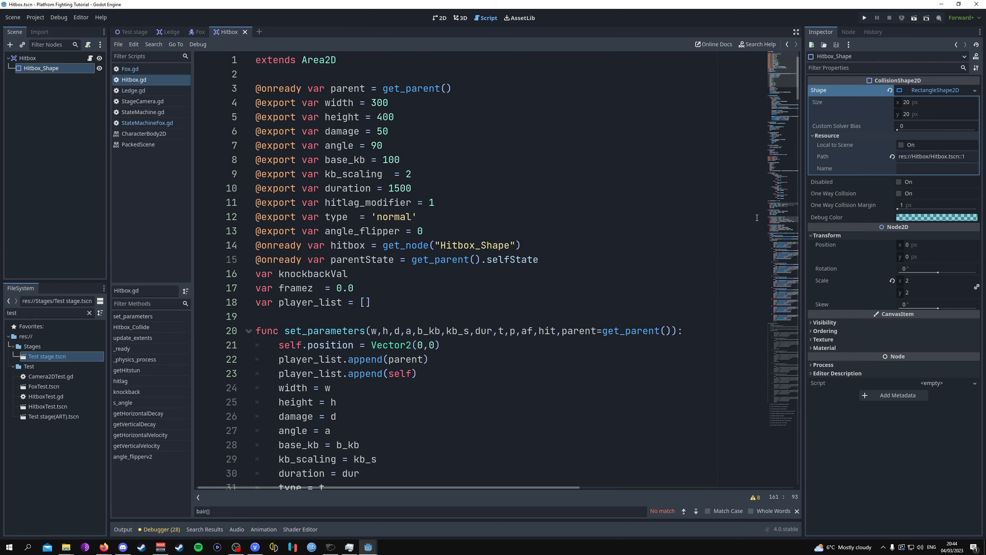
pyautogui.scroll(-20, 756, 218)
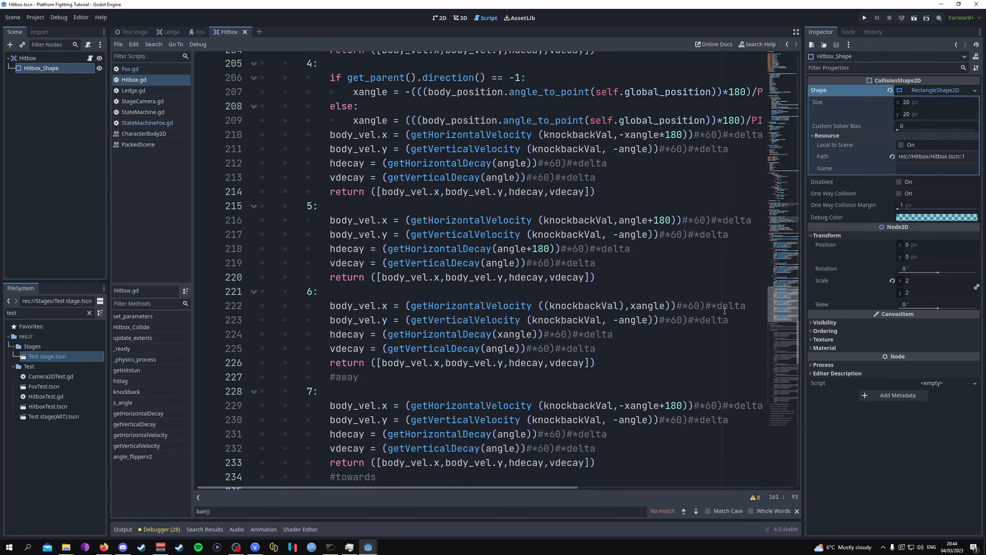
pyautogui.scroll(-2, 724, 311)
pyautogui.scroll(1, 724, 303)
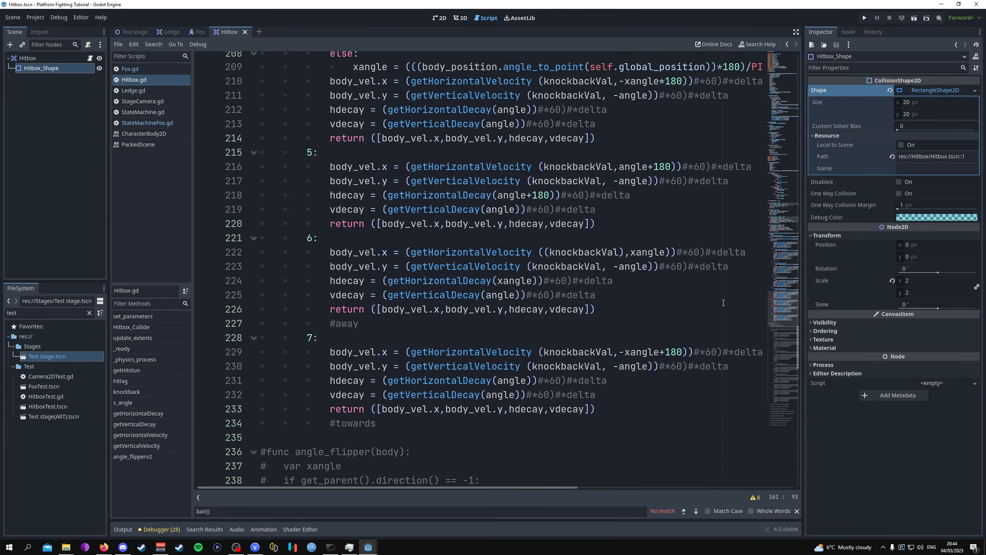
pyautogui.moveTo(779, 315); pyautogui.dragTo(784, 237)
pyautogui.moveTo(437, 490); pyautogui.dragTo(499, 490)
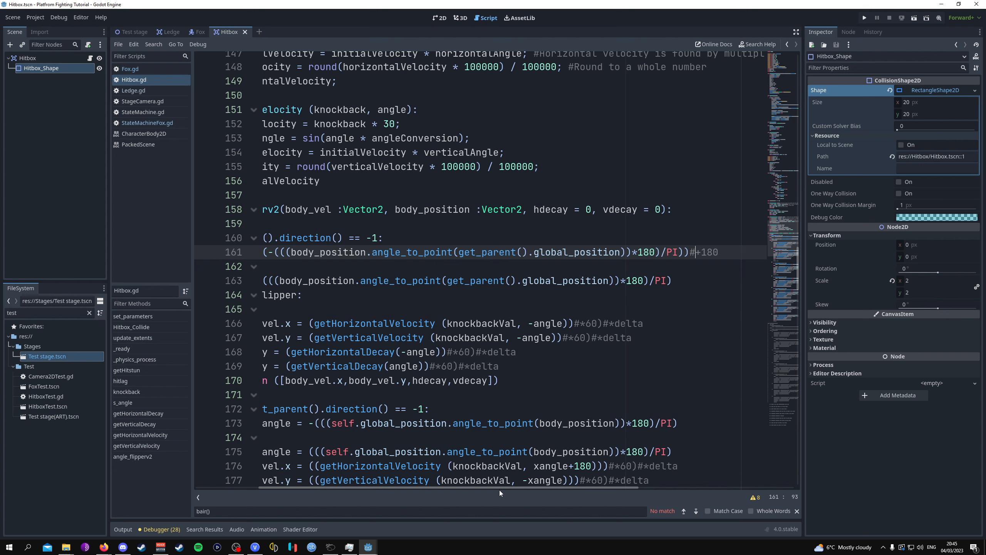
pyautogui.moveTo(487, 485); pyautogui.dragTo(482, 486)
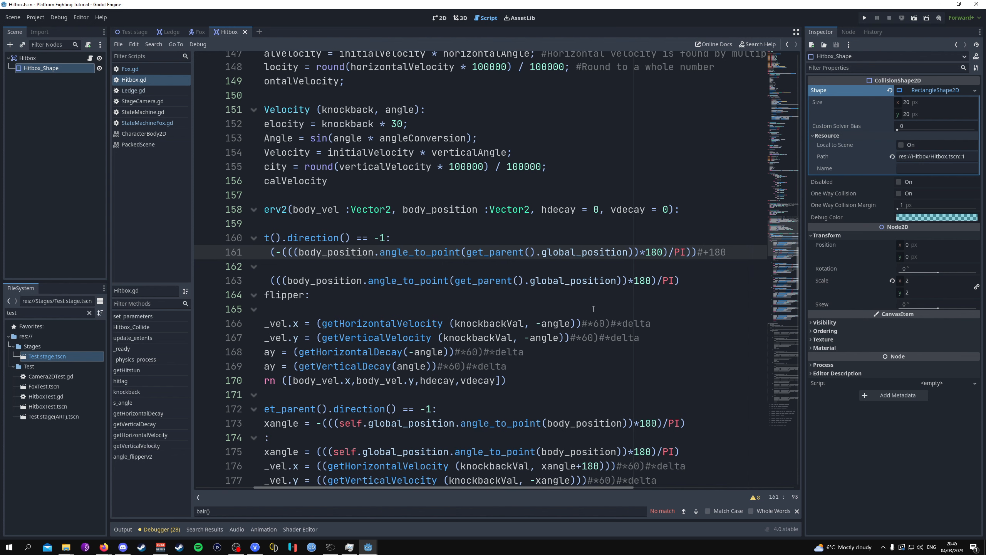
pyautogui.press('BackSpace')
pyautogui.click(693, 281)
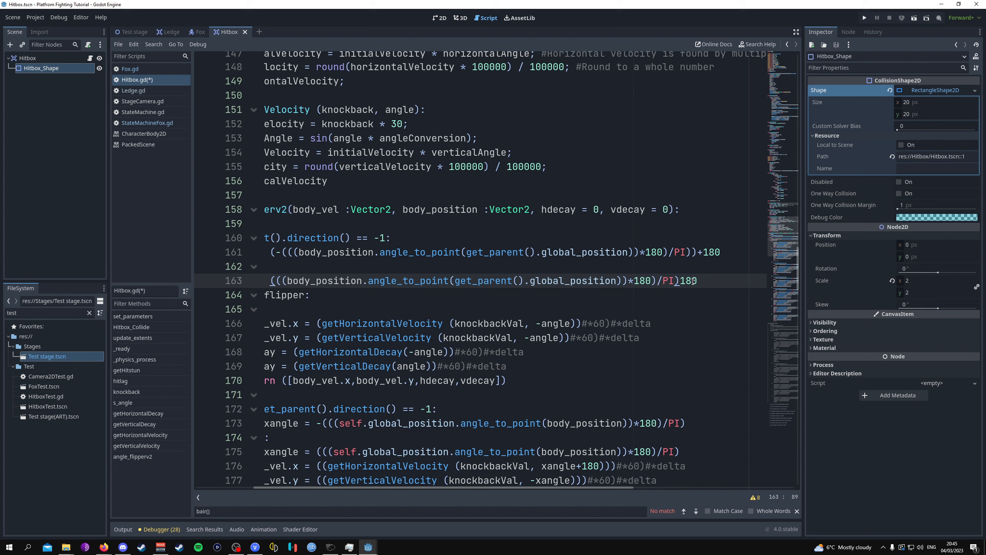
pyautogui.write('+')
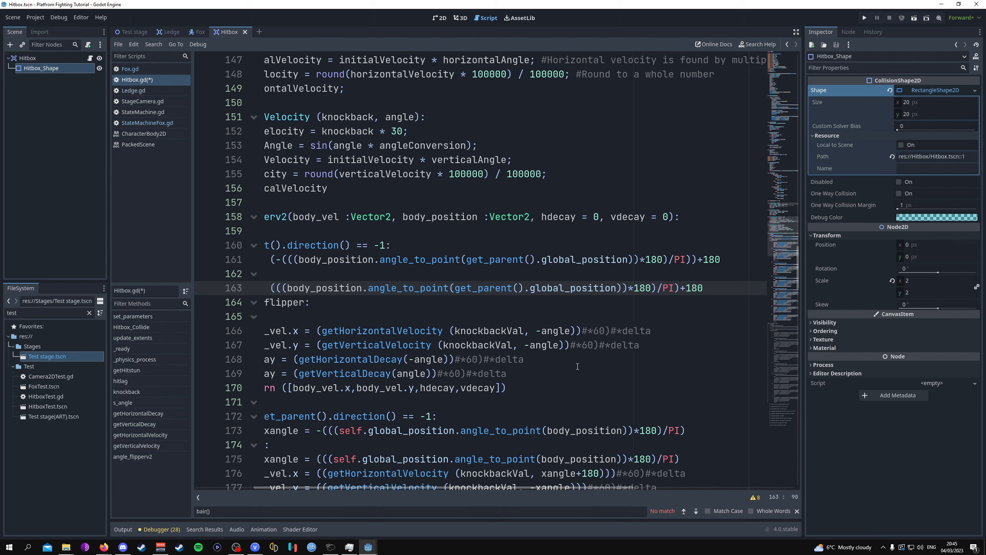
# - Run the project and hit the second Fox with the first Fox's aerial attack to check the new knockback direction
pyautogui.scroll(-3, 543, 381)
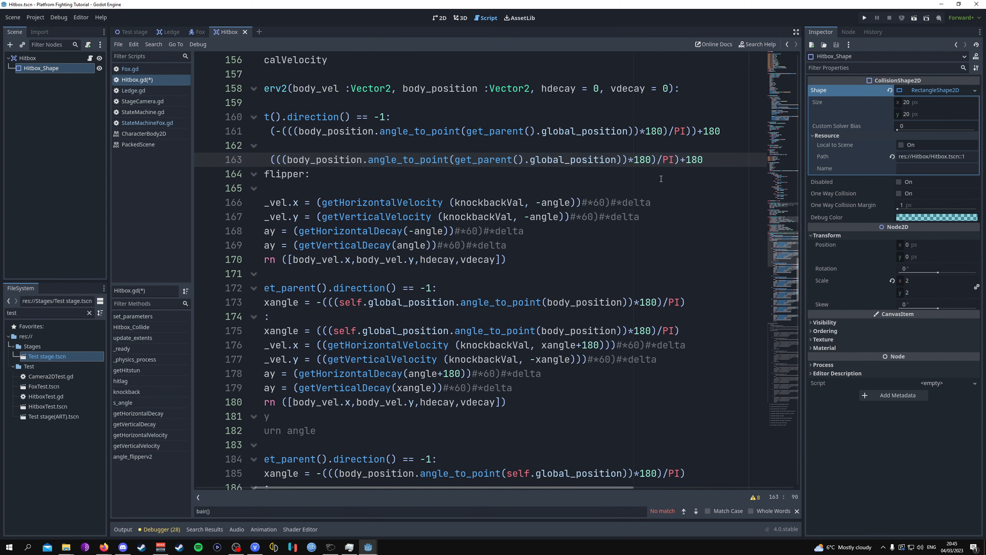
pyautogui.scroll(2, 662, 177)
pyautogui.keyDown('ctrl'); pyautogui.scroll(-3, 660, 185); pyautogui.keyUp('ctrl')
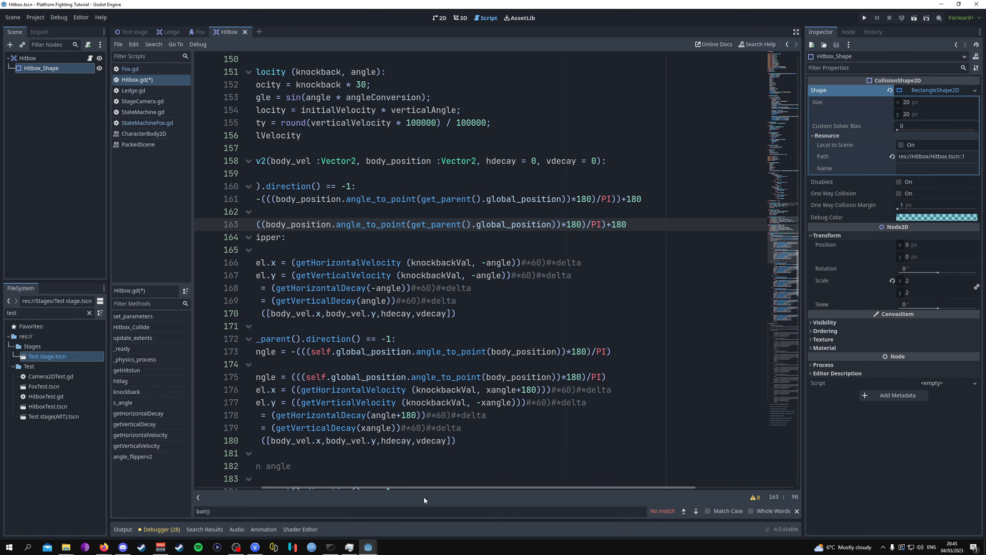
pyautogui.moveTo(400, 487); pyautogui.dragTo(334, 487)
pyautogui.click(862, 18)
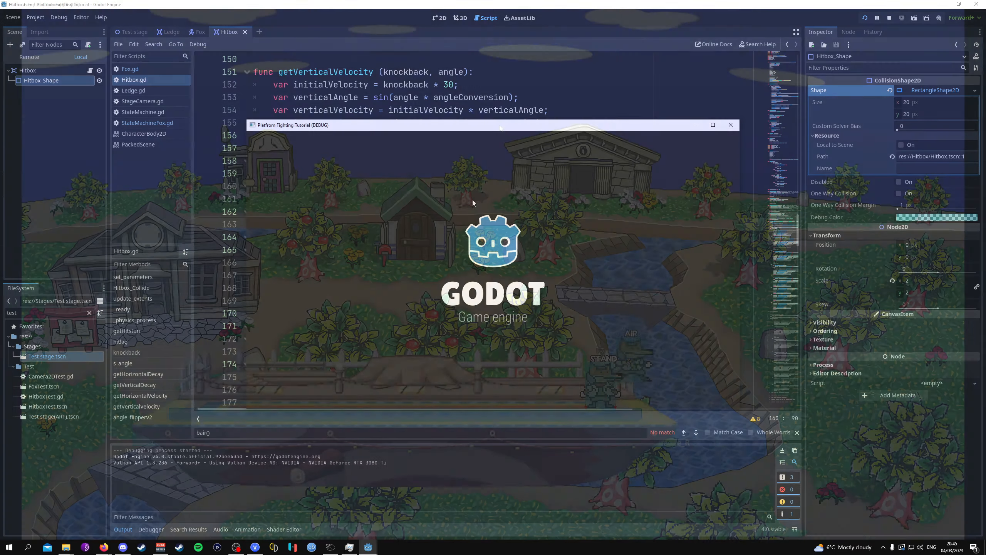
pyautogui.press('Left')
pyautogui.press('Right')
pyautogui.press('Up')
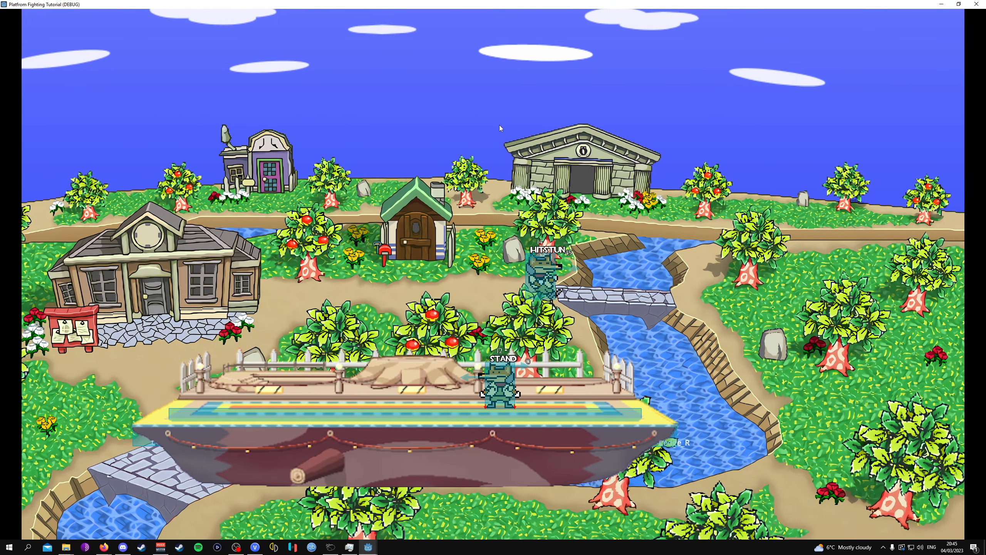
pyautogui.press('Up')
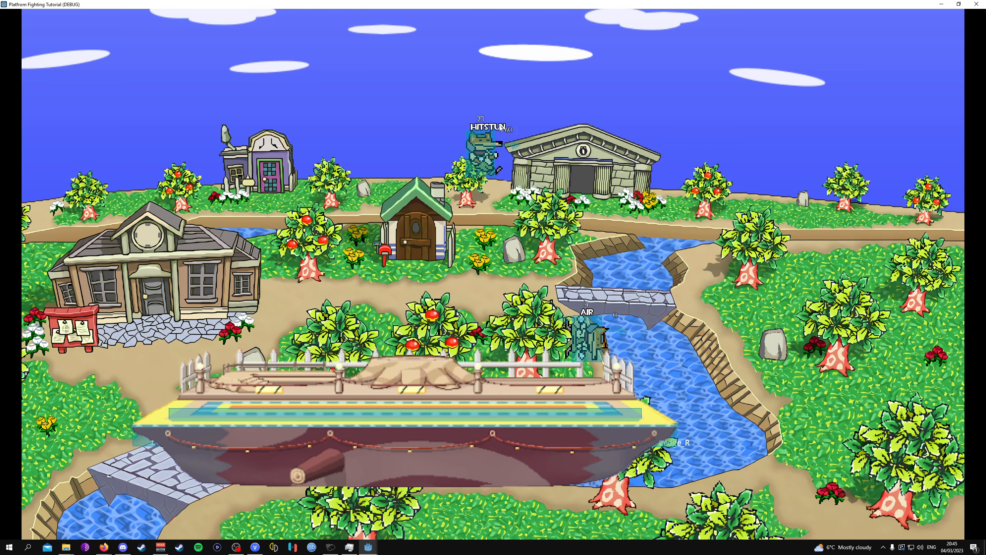
# - Turn and jump around the second Fox, repeating back-air attacks from both sides to compare the launch directions
pyautogui.press('Left')
pyautogui.press('Up')
pyautogui.press('Left')
pyautogui.press('Left')
pyautogui.press('Right')
pyautogui.press('Left')
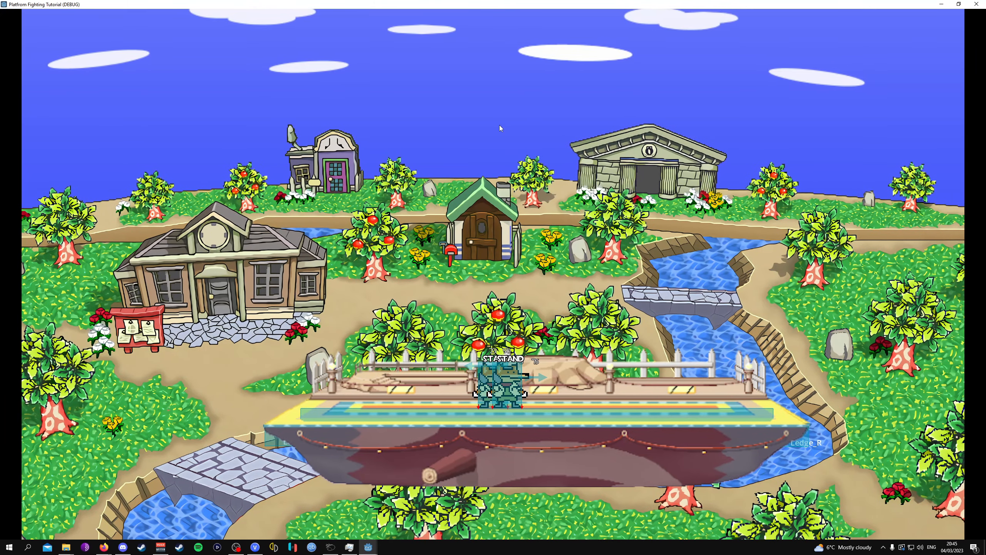
pyautogui.press('Up')
pyautogui.press('Right')
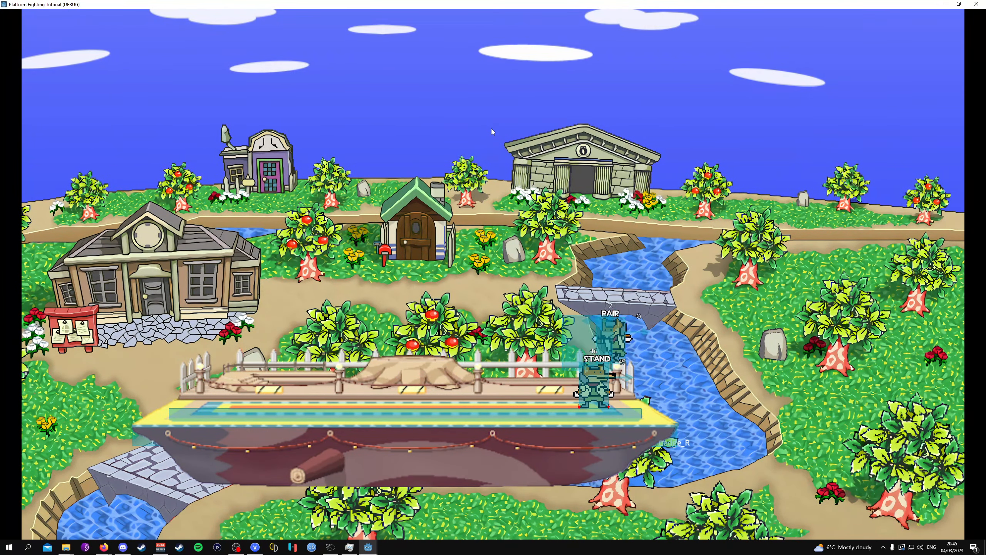
pyautogui.press('Left')
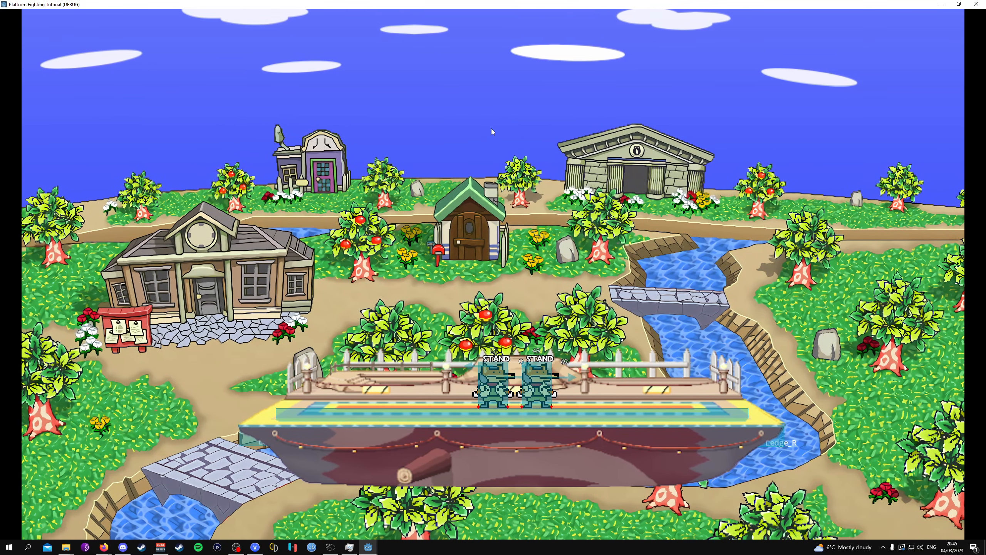
pyautogui.press('Up')
pyautogui.press('Right')
pyautogui.press('z')
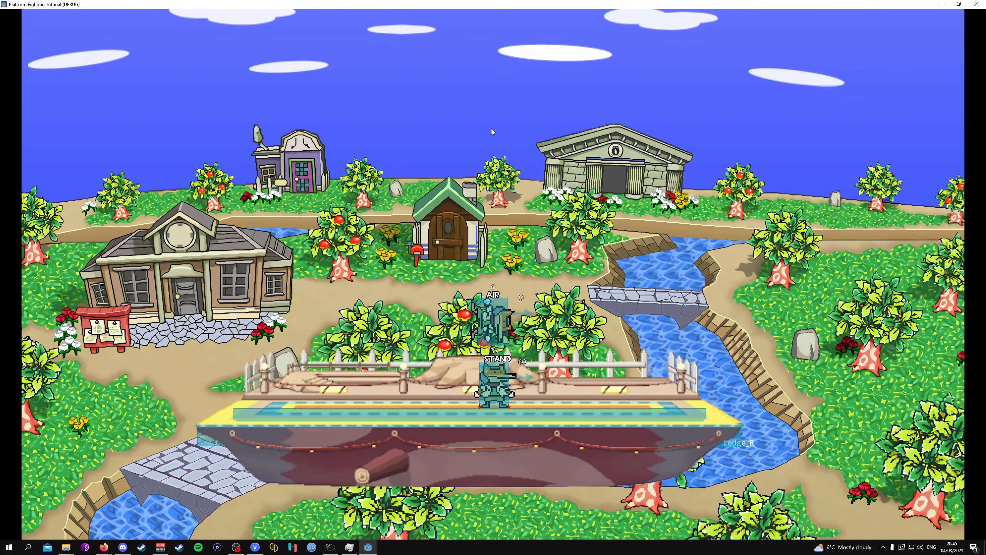
pyautogui.press('Right')
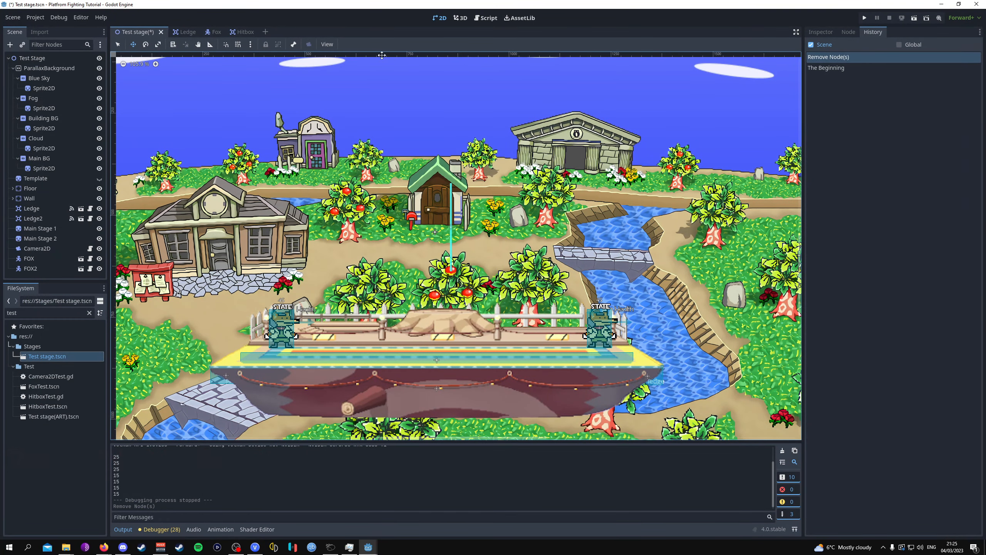
# - Duplicate the Floor, rotate the copy to -89 degrees, move it to (465, -181) as a wall, and save the Test stage scene
pyautogui.click(44, 187)
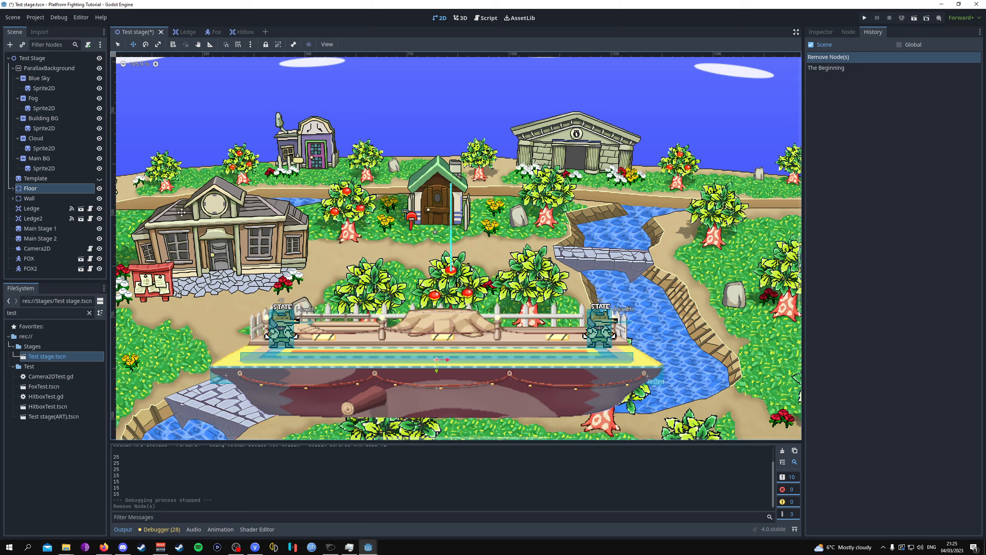
pyautogui.hotkey('ctrl', 'd')
pyautogui.moveTo(451, 327); pyautogui.dragTo(644, 213)
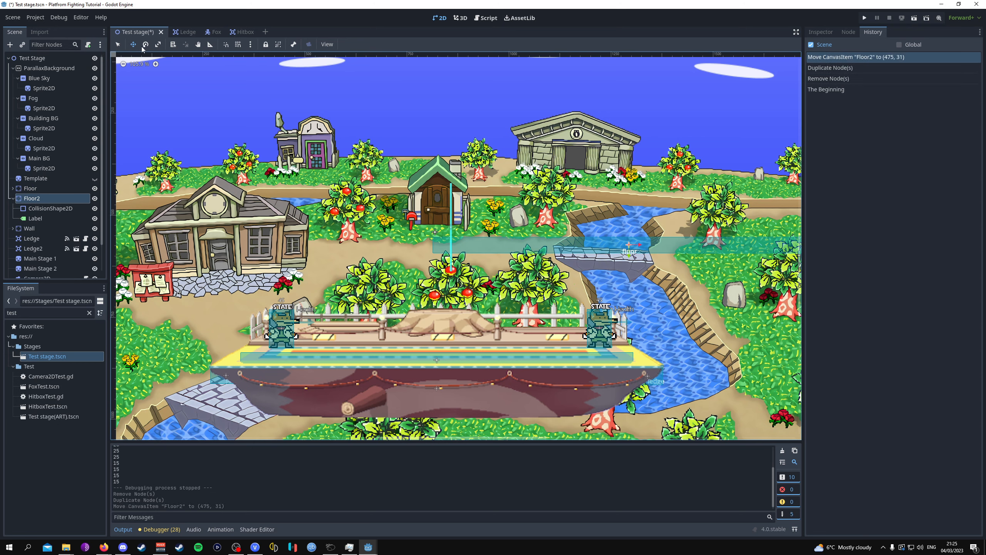
pyautogui.click(144, 45)
pyautogui.moveTo(482, 355); pyautogui.dragTo(516, 388)
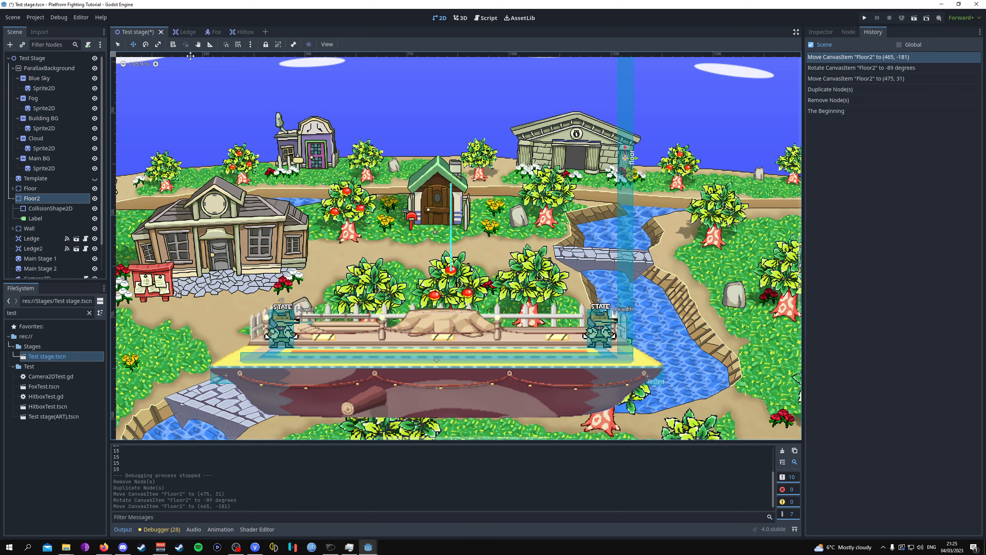
pyautogui.hotkey('ctrl', 's')
# - Open the Fox scene's script and change the launch angle of the frame 6 hitbox in UAIR() to 26
pyautogui.click(202, 32)
pyautogui.click(90, 58)
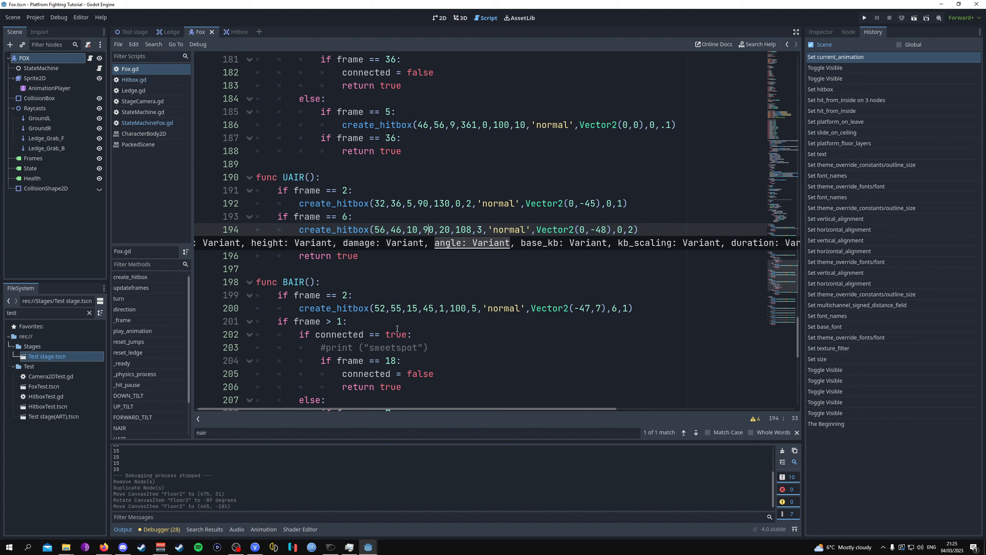
pyautogui.scroll(1, 410, 305)
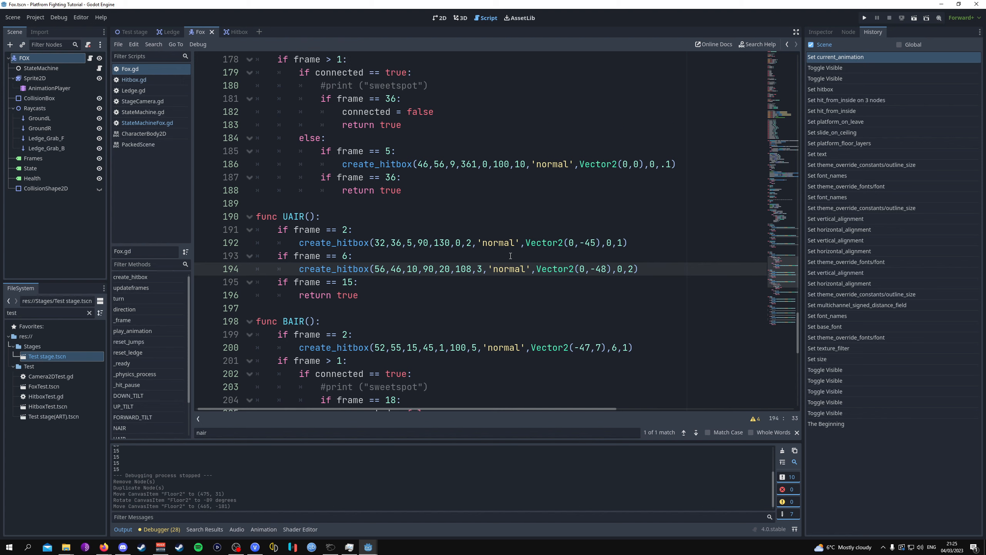
pyautogui.press('BackSpace')
pyautogui.write('26')
# - In StateMachineFox.gd's HITSTUN state, change the bounce condition to parent.knockback >= 0, keeping the old 3 as a comment
pyautogui.click(99, 69)
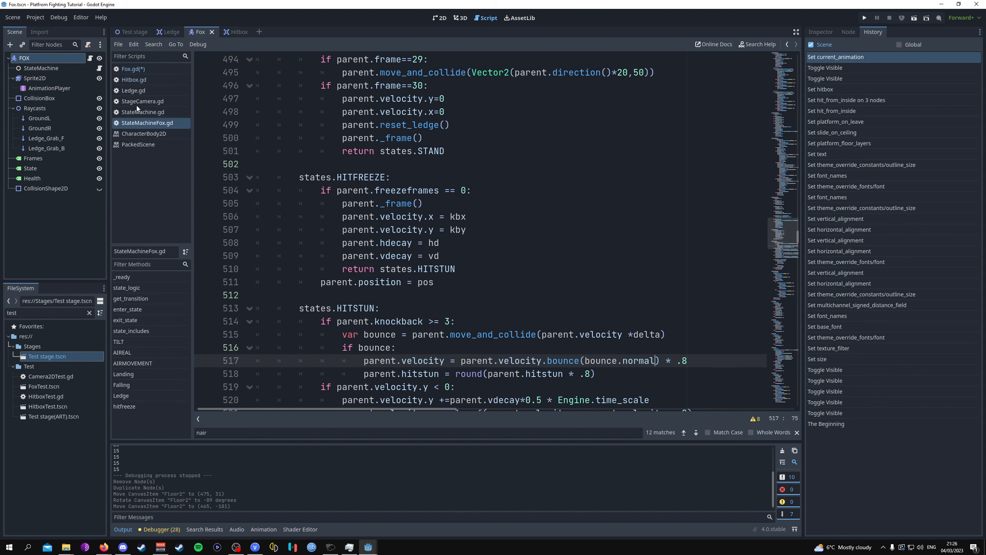
pyautogui.scroll(-4, 349, 233)
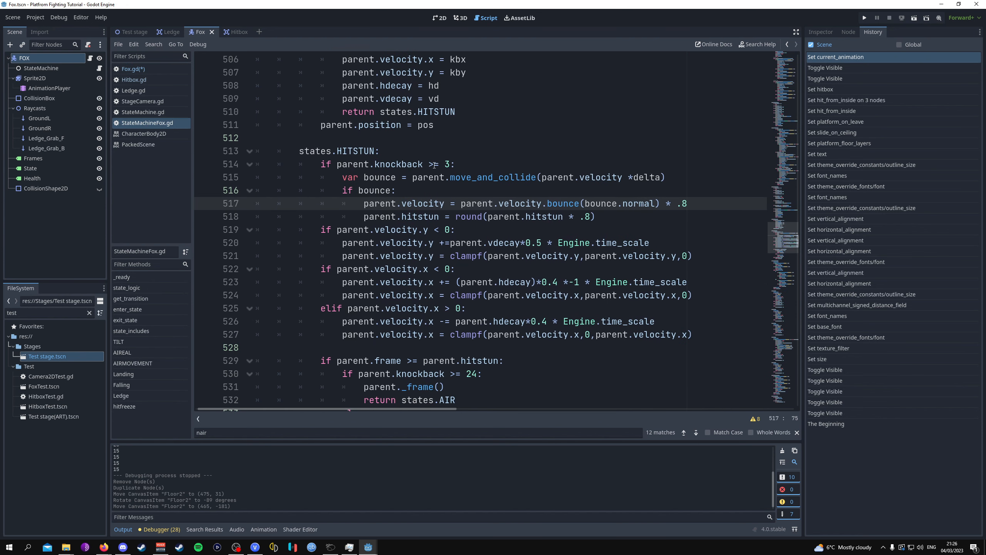
pyautogui.click(451, 164)
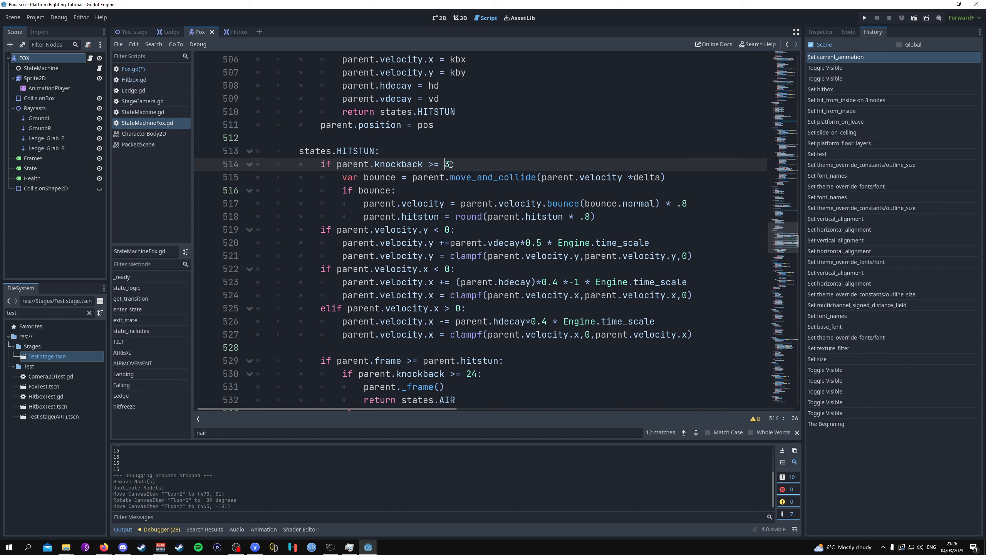
pyautogui.write('0.')
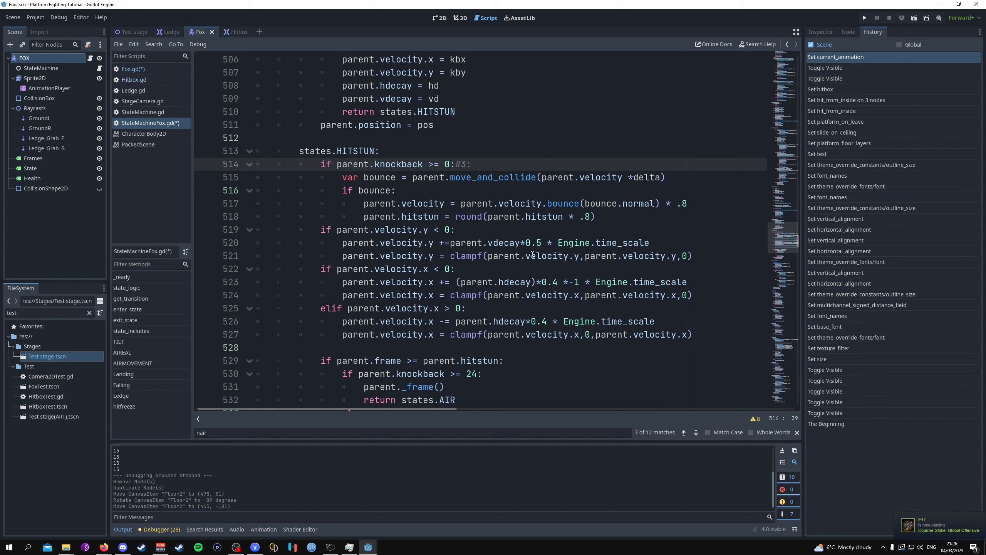
# - Replace bounce.normal with bounce.get_normal() in the HITSTUN velocity bounce line and run the project
pyautogui.doubleClick(629, 203)
pyautogui.press('Left')
pyautogui.write('get_normal')
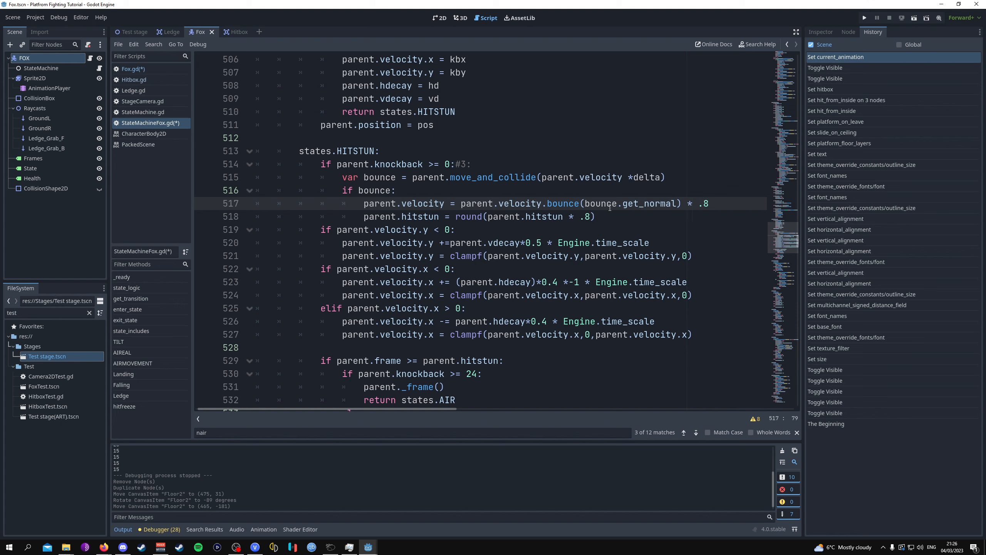
pyautogui.write('()')
pyautogui.click(865, 17)
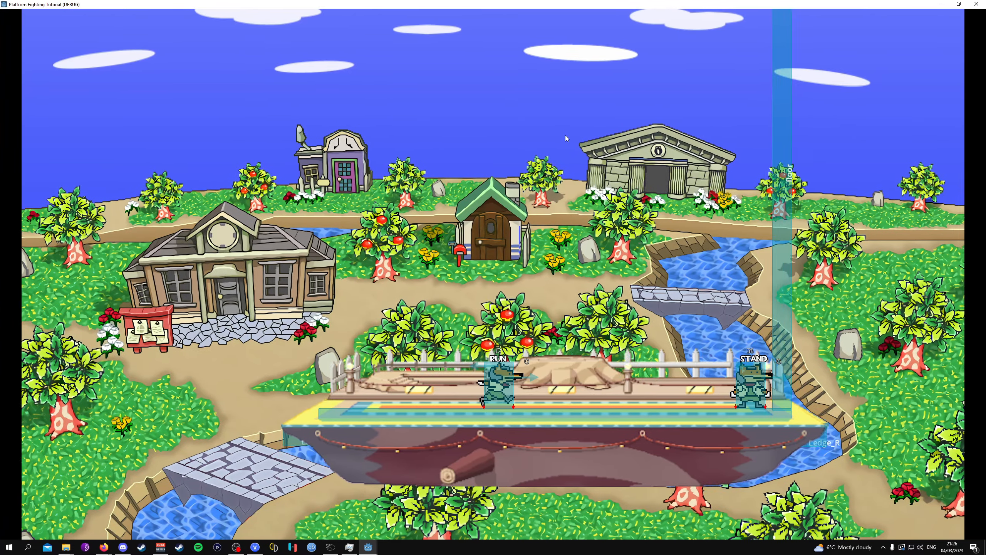
# - Playtest hitstun wall bouncing by attacking the second Fox beside the wall with ground and aerial moves, and close the game
pyautogui.press('Left')
pyautogui.press('z')
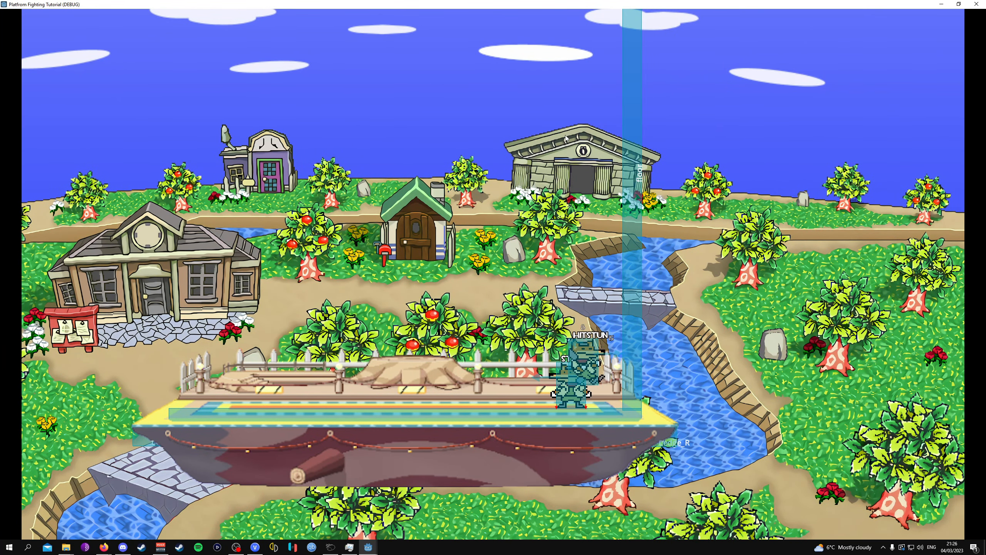
pyautogui.press('Left')
pyautogui.press('z')
pyautogui.press('Left')
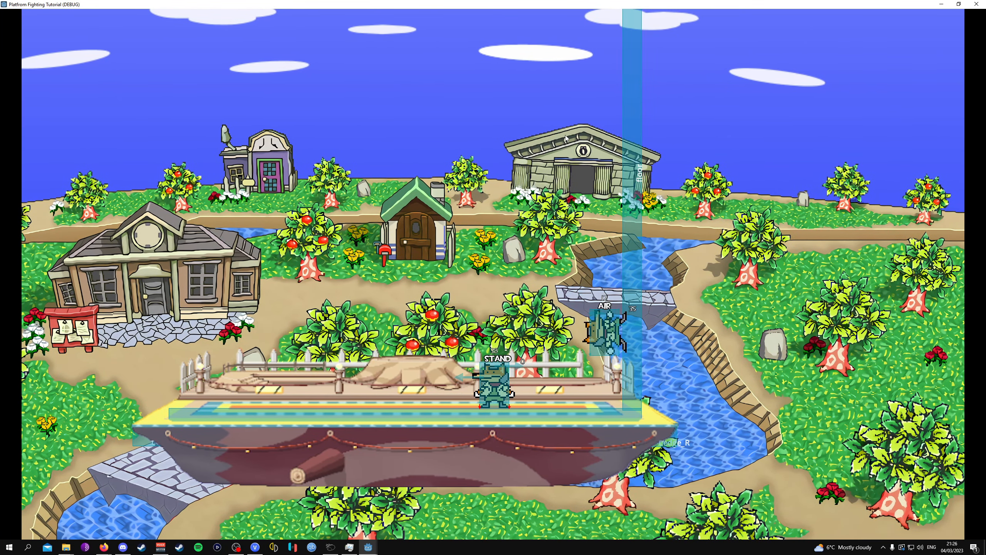
pyautogui.press('Up')
pyautogui.press('z')
pyautogui.press('Up')
pyautogui.press('z')
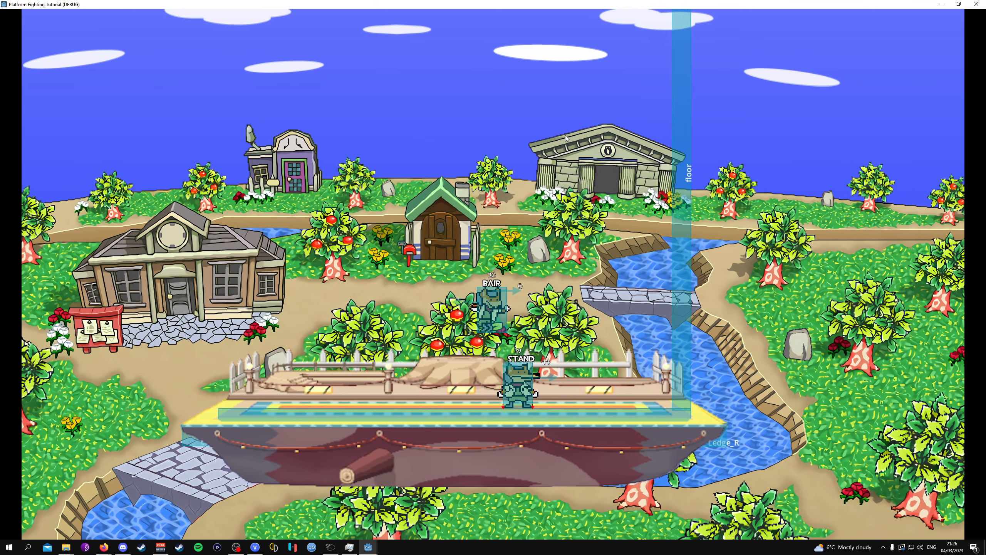
pyautogui.press('z')
pyautogui.press('Left')
pyautogui.press('Up')
pyautogui.press('Right')
pyautogui.press('z')
pyautogui.press('Left')
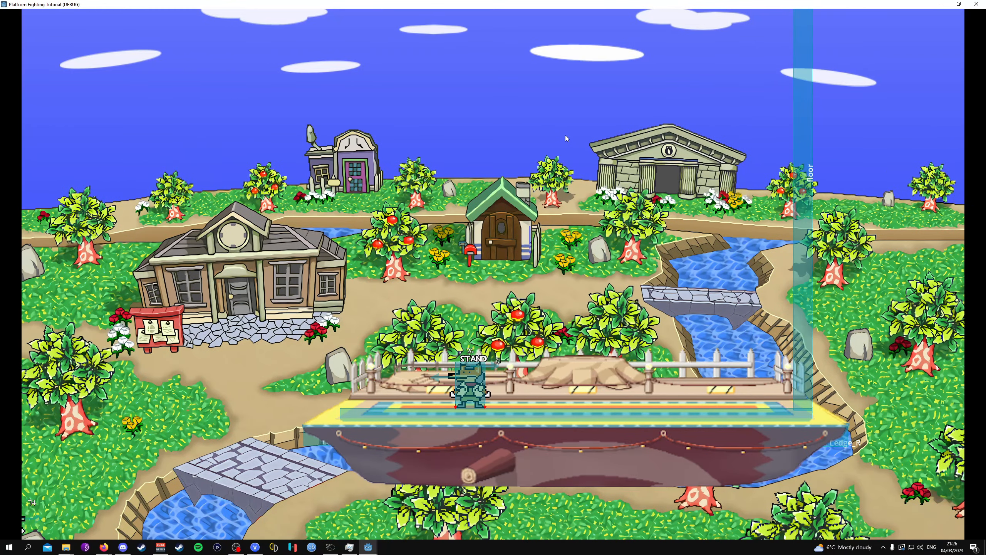
pyautogui.click(977, 4)
# - Run the project again and hit the standing Fox repeatedly near the wall to check how it bounces in hitstun
pyautogui.click(865, 18)
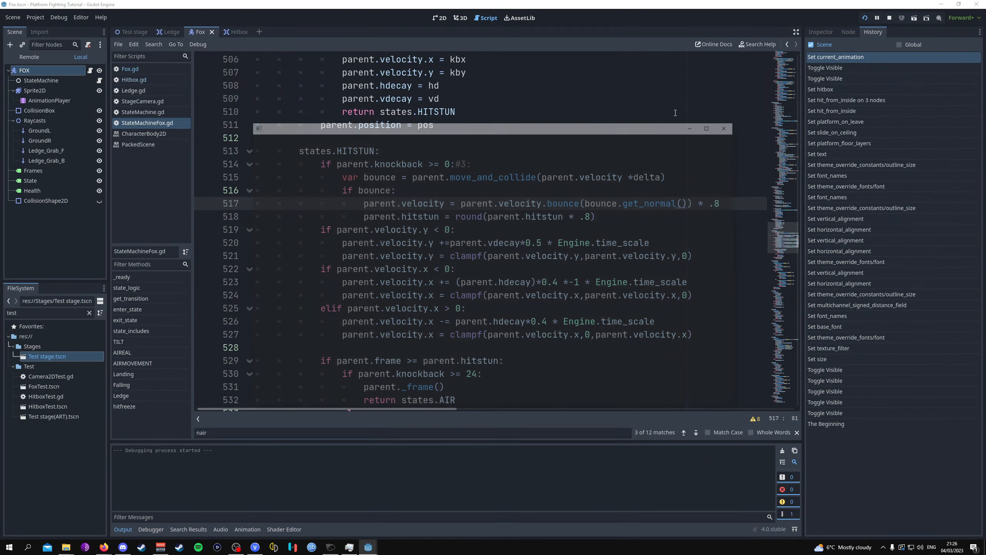
pyautogui.press('Right')
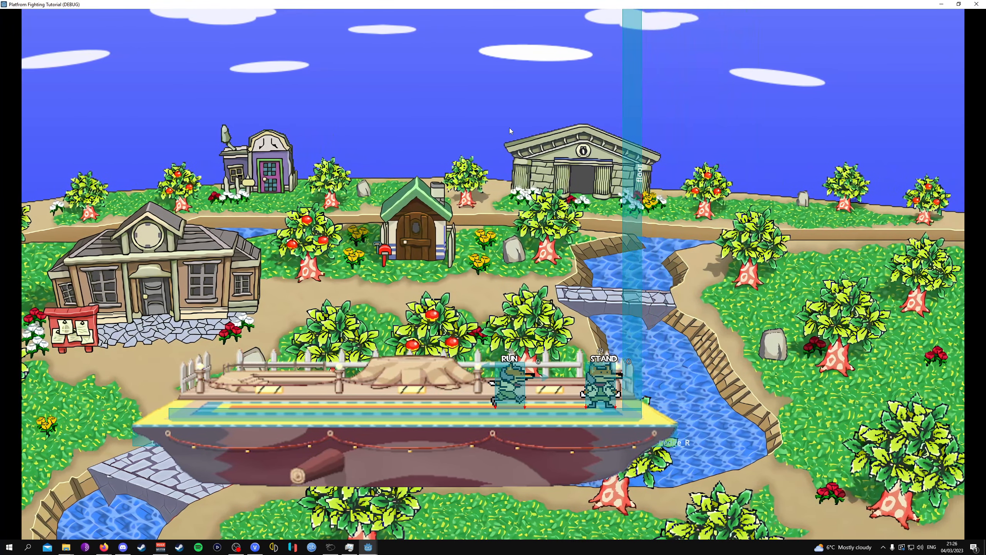
pyautogui.press('z')
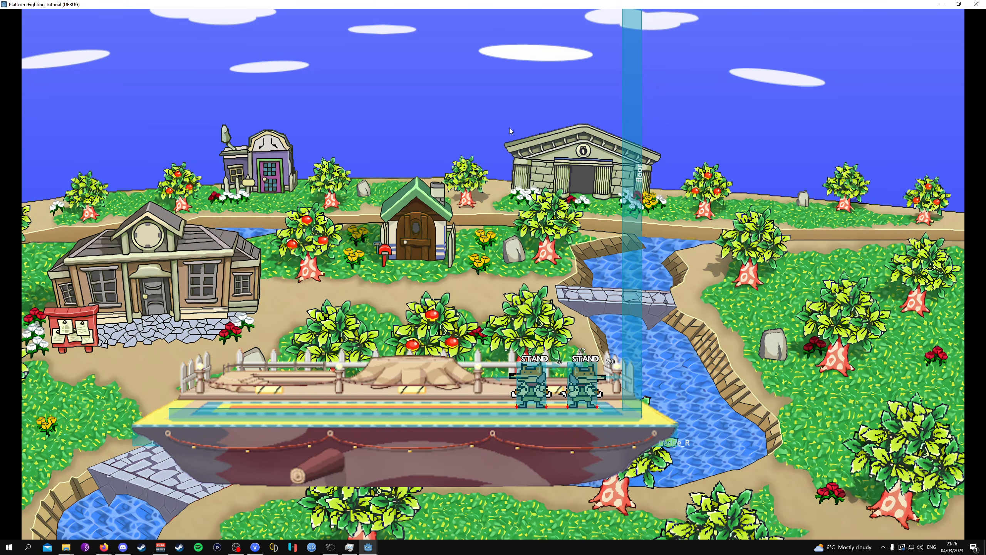
pyautogui.press('z')
pyautogui.press('z')
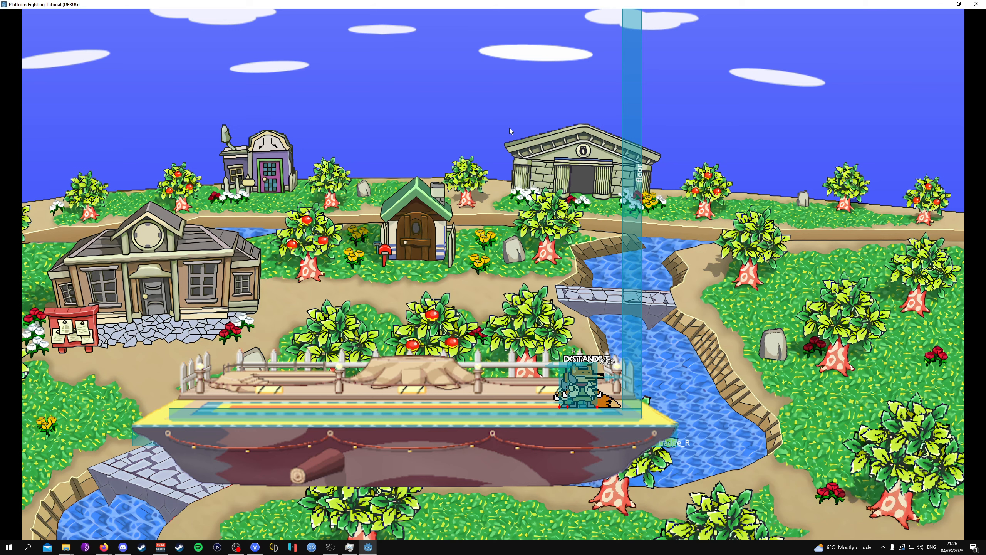
pyautogui.press('z')
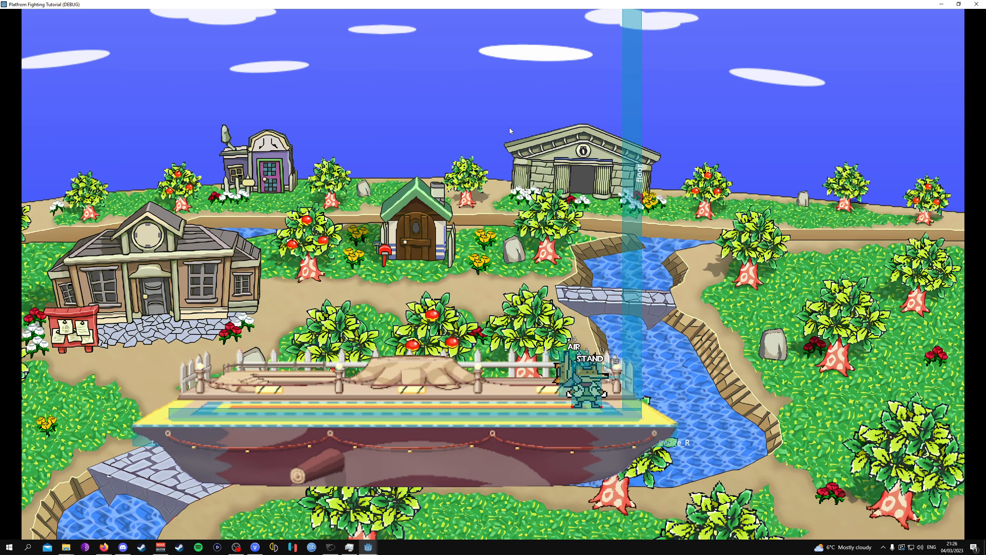
pyautogui.press('z')
pyautogui.press('x')
pyautogui.press('z')
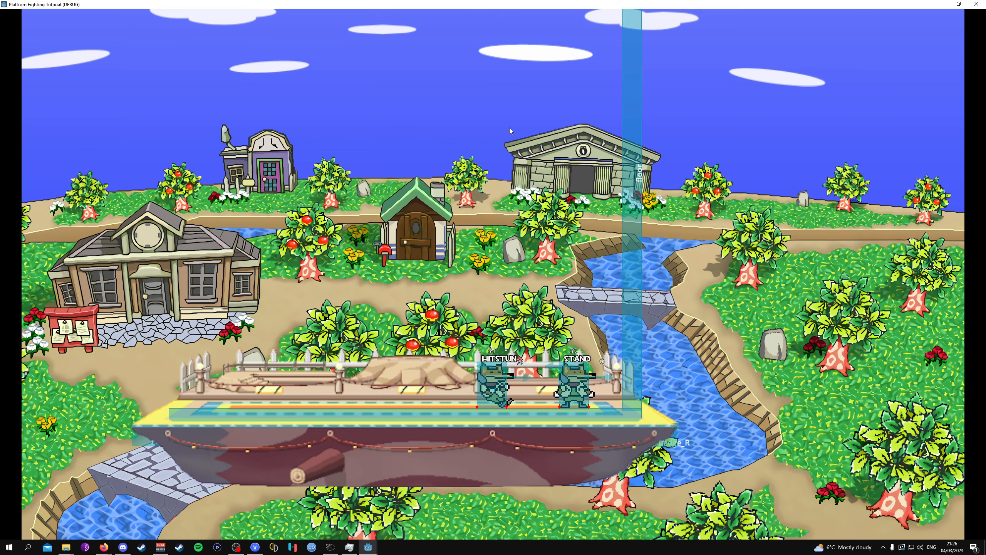
pyautogui.press('Left')
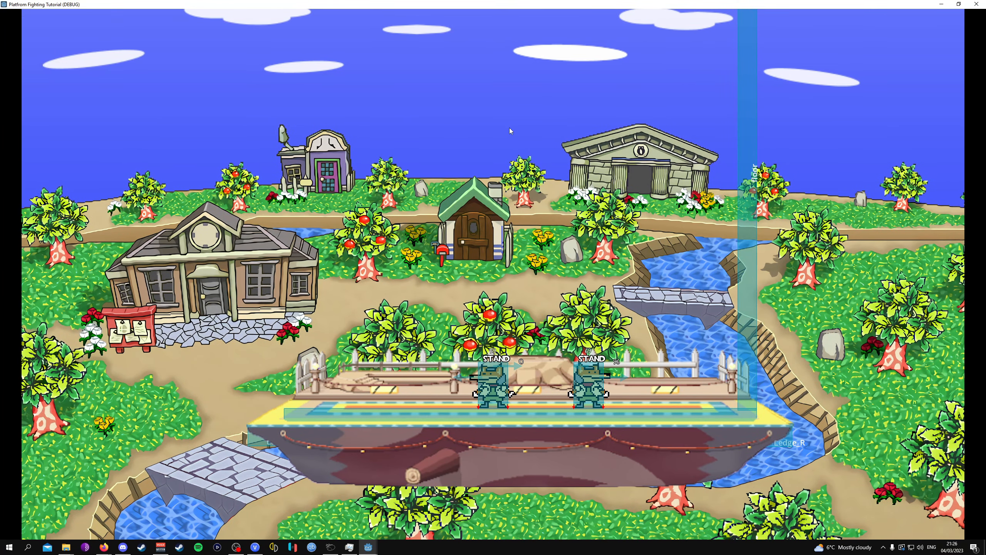
pyautogui.press('x')
pyautogui.press('z')
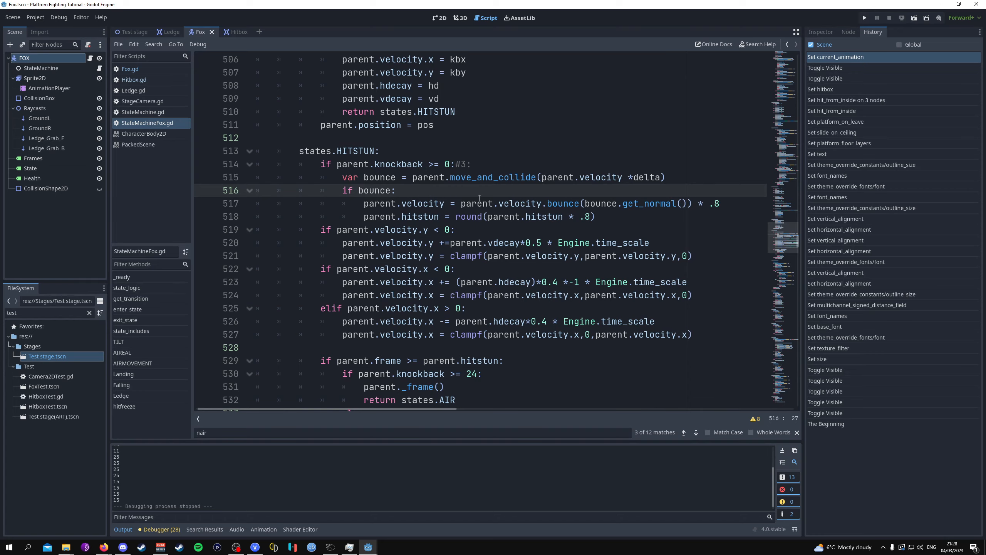
# - Widen the script editor and comment out the three-line if bounce: block in StateMachineFox.gd's HITSTUN state
pyautogui.moveTo(804, 90); pyautogui.dragTo(898, 89)
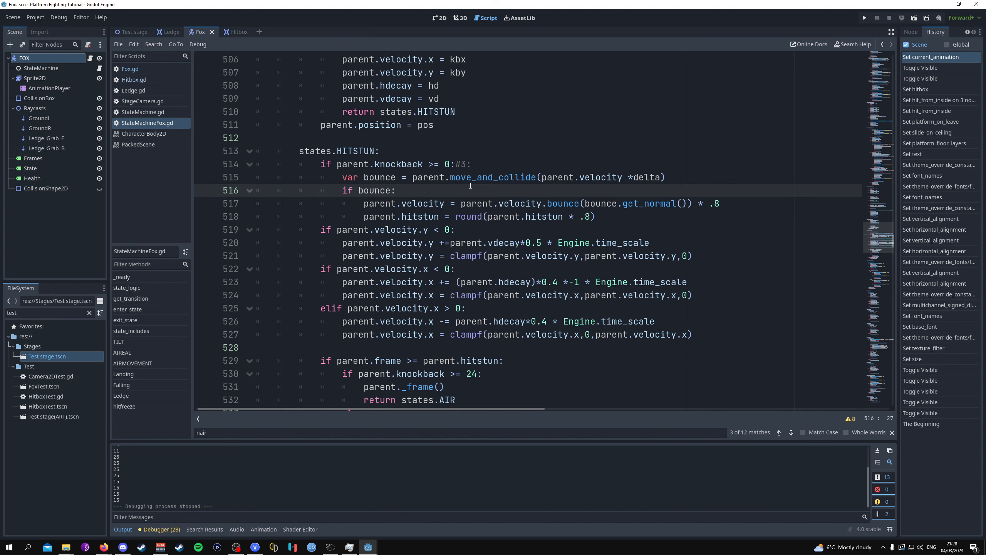
pyautogui.moveTo(786, 206); pyautogui.dragTo(246, 195)
pyautogui.click(621, 217)
pyautogui.moveTo(621, 217); pyautogui.dragTo(258, 187)
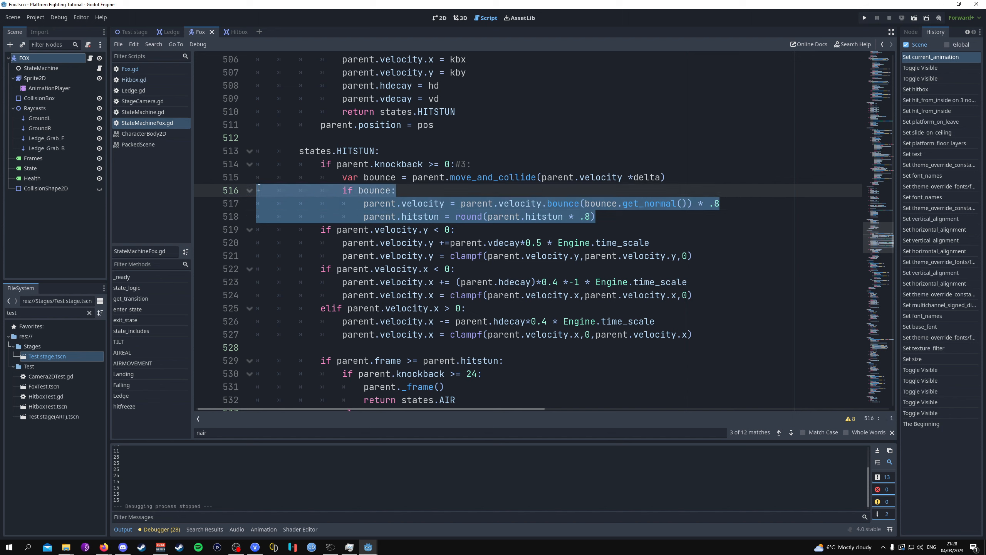
pyautogui.hotkey('ctrl', 'k')
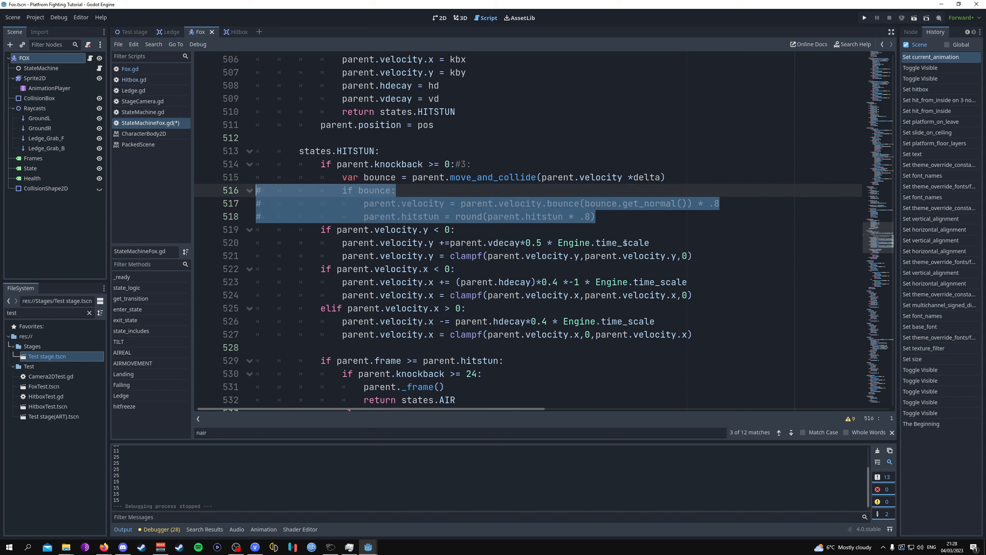
# - Add is_on_wall() and is_on_floor() bounces to HITSTUN using kbx and kby, get_wall_normal() and get_floor_normal() * .8, hitstun * .8, and hdecay *= -1 for walls
pyautogui.click(639, 217)
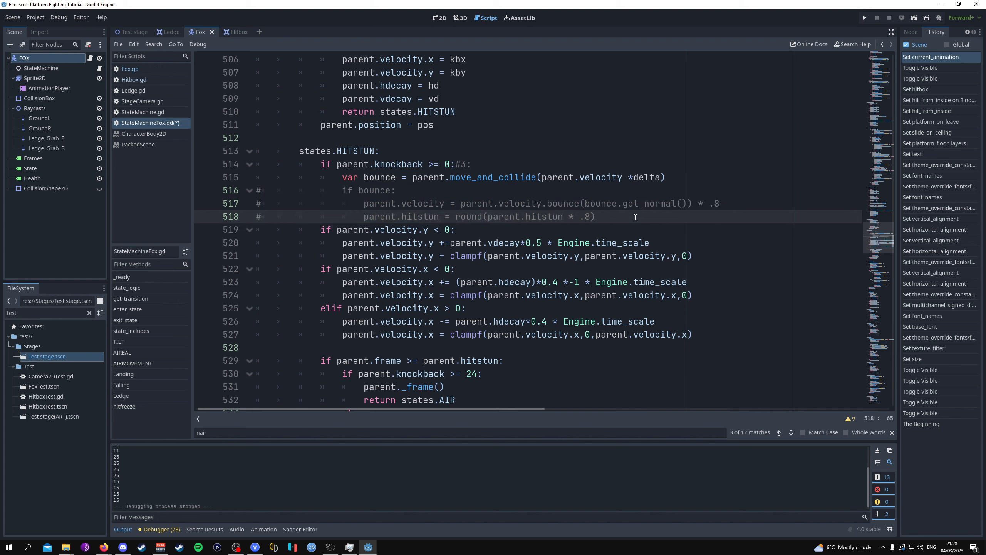
pyautogui.press('Return')
pyautogui.write('if parent.is_on_wall(): parent.velocity.x = kbx - parent.velocity.x parent.velocity = parent.velocity.bounce(parent.get_wall_normal()) *.8 parent.hdecay *= -1 parent.hitstun = round(parent.hitstun * .8) if parent.is_on_floor(): parent.velocity.y = kby - parent.velocity.y parent.velocity = parent.velocity.bounce(parent.get_floor_normal()) *.8 parent.hitstun = round(parent.hitstun * .8)')
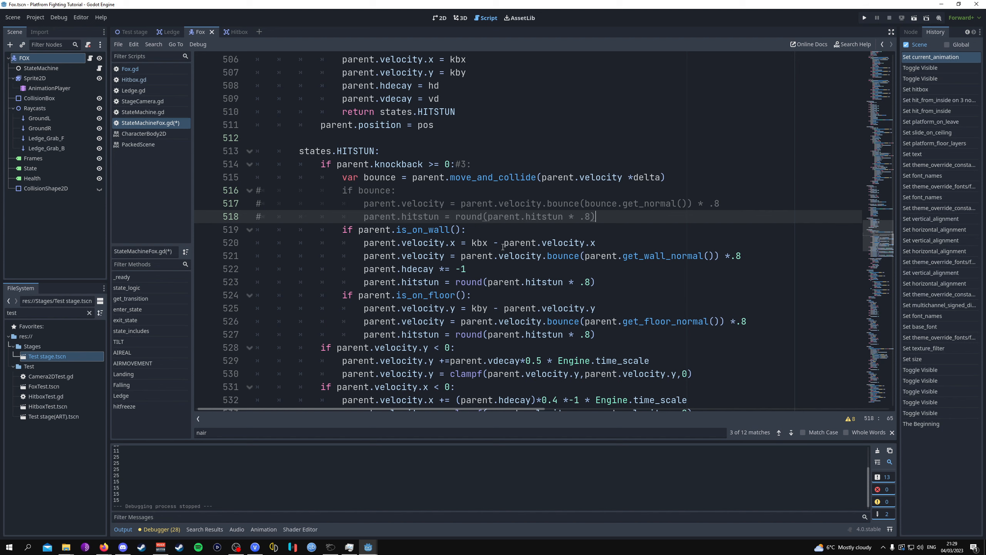
pyautogui.doubleClick(474, 256)
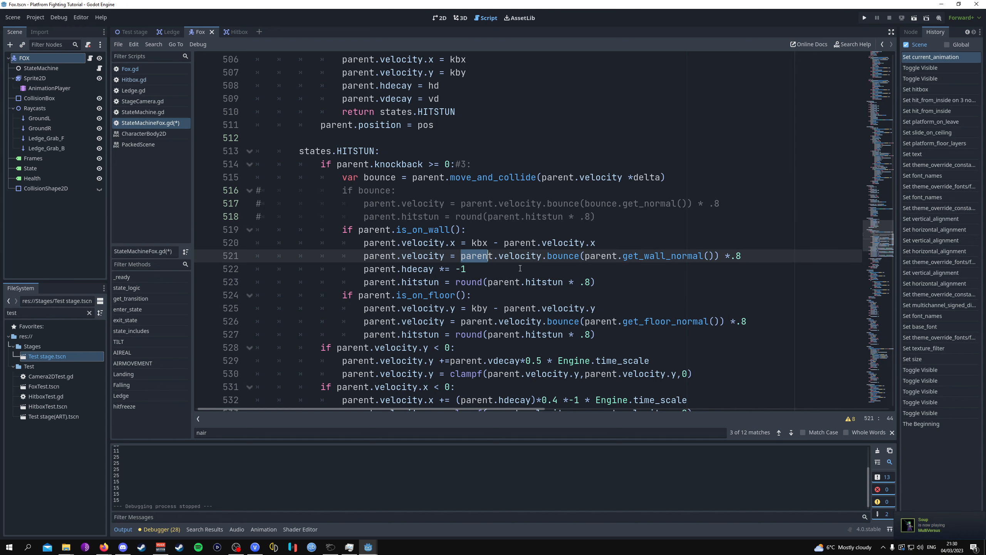
pyautogui.moveTo(522, 268); pyautogui.dragTo(364, 270)
pyautogui.scroll(-1, 524, 266)
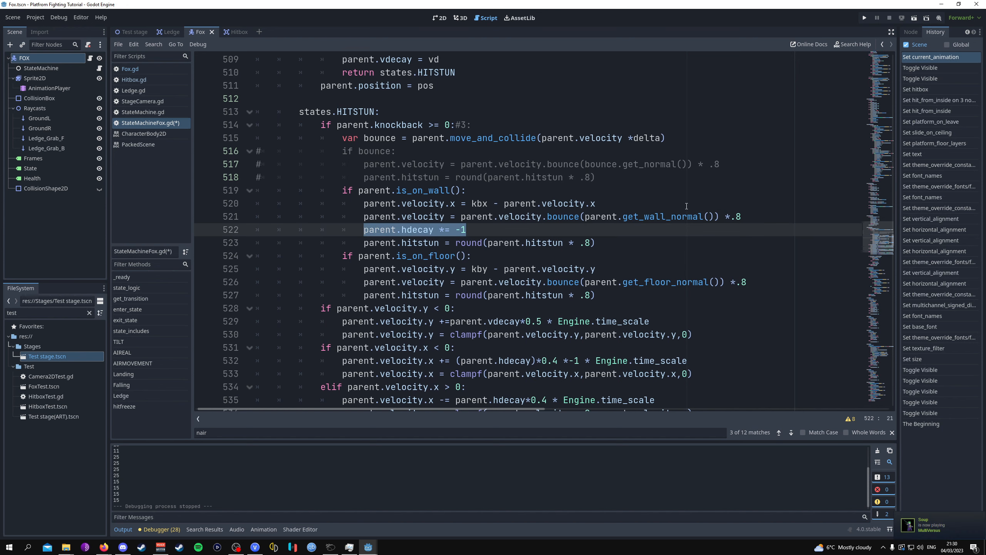
# - Run the project maximized and attack the second Fox near the wall to test the new wall and floor bounces
pyautogui.click(865, 18)
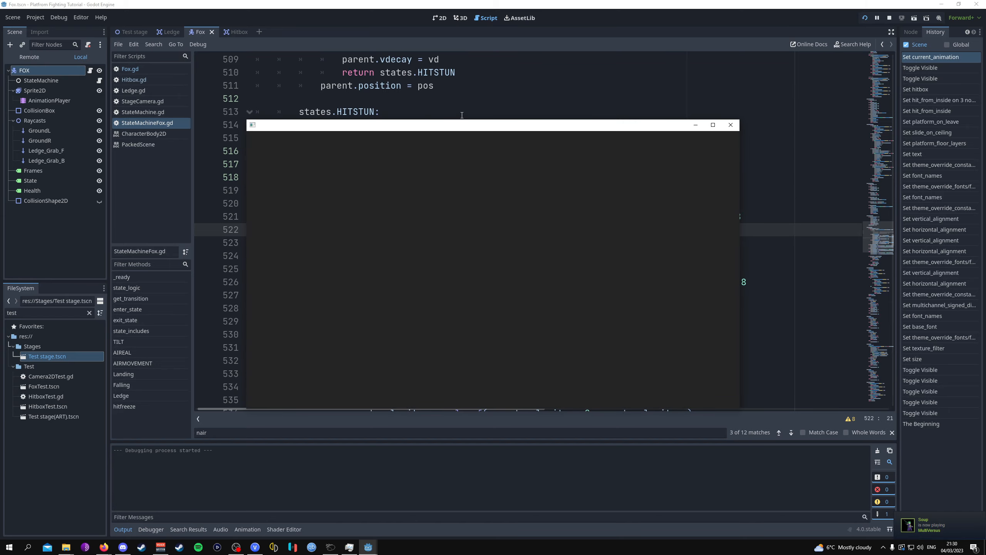
pyautogui.doubleClick(461, 127)
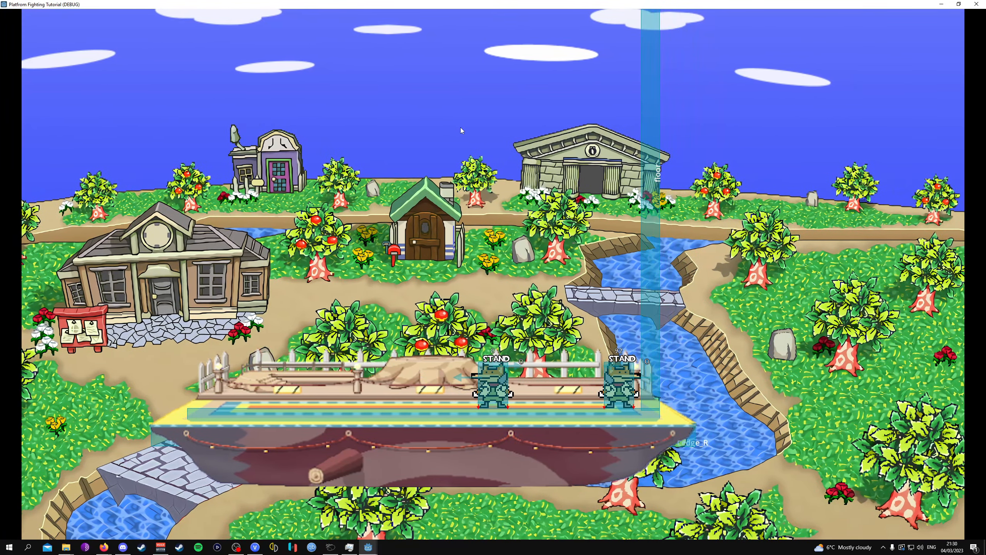
pyautogui.press('Left')
pyautogui.press('Up')
pyautogui.press('Up')
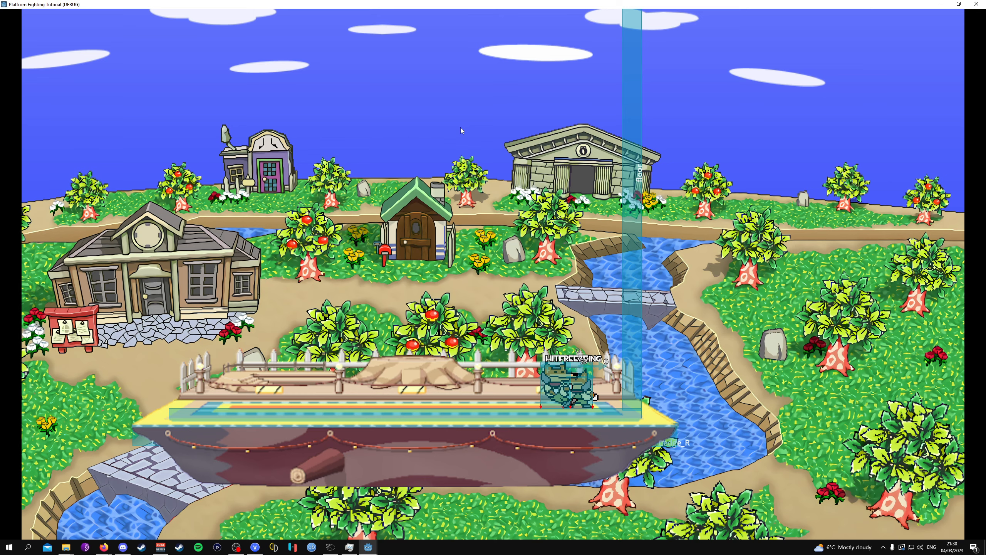
pyautogui.press('Up')
pyautogui.press('Up')
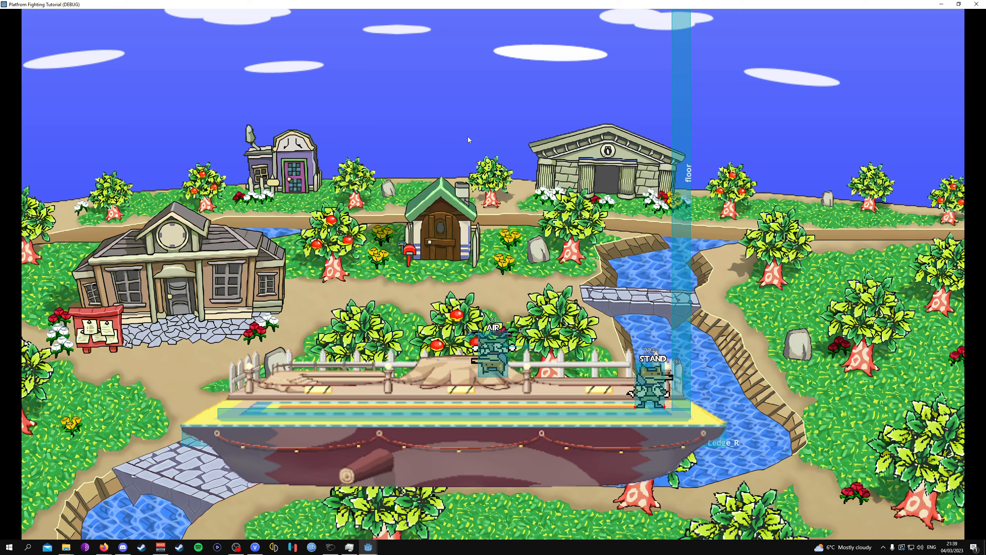
# - Playtest jumping, air movement and landing with Fox in both directions across the stage, and close the game
pyautogui.press('Left')
pyautogui.press('Up')
pyautogui.press('Right')
pyautogui.press('Left')
pyautogui.press('Right')
pyautogui.press('Up')
pyautogui.press('Up')
pyautogui.press('Left')
pyautogui.press('Right')
pyautogui.press('Up')
pyautogui.press('Right')
pyautogui.press('Left')
pyautogui.press('Right')
pyautogui.press('Up')
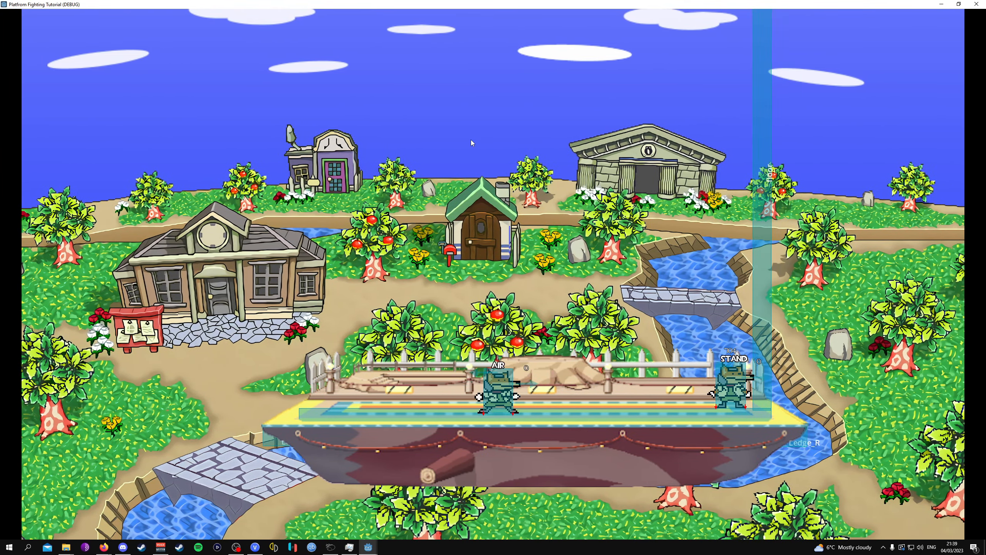
pyautogui.press('Left')
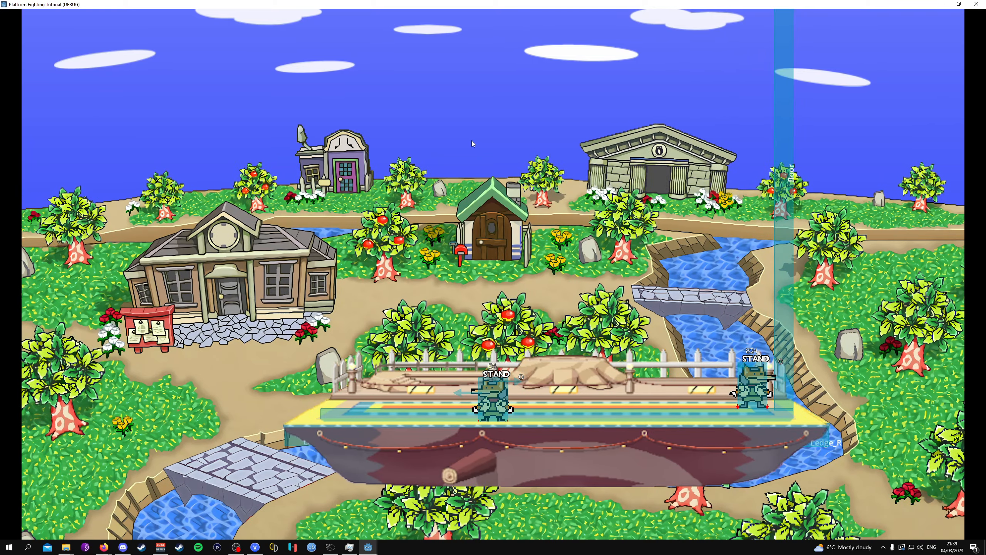
pyautogui.press('Up')
pyautogui.press('Left')
pyautogui.press('Right')
pyautogui.press('Up')
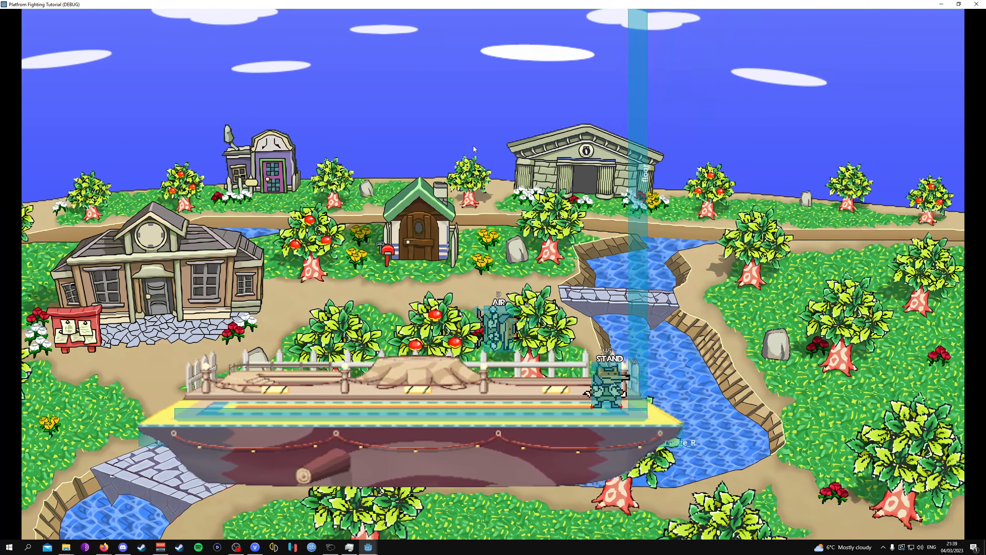
pyautogui.press('Left')
pyautogui.press('Right')
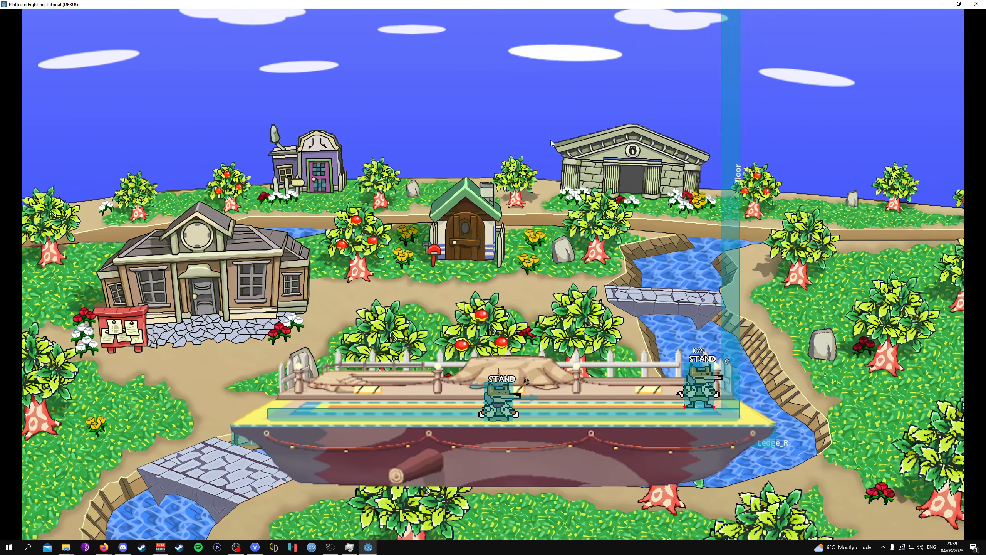
pyautogui.click(975, 8)
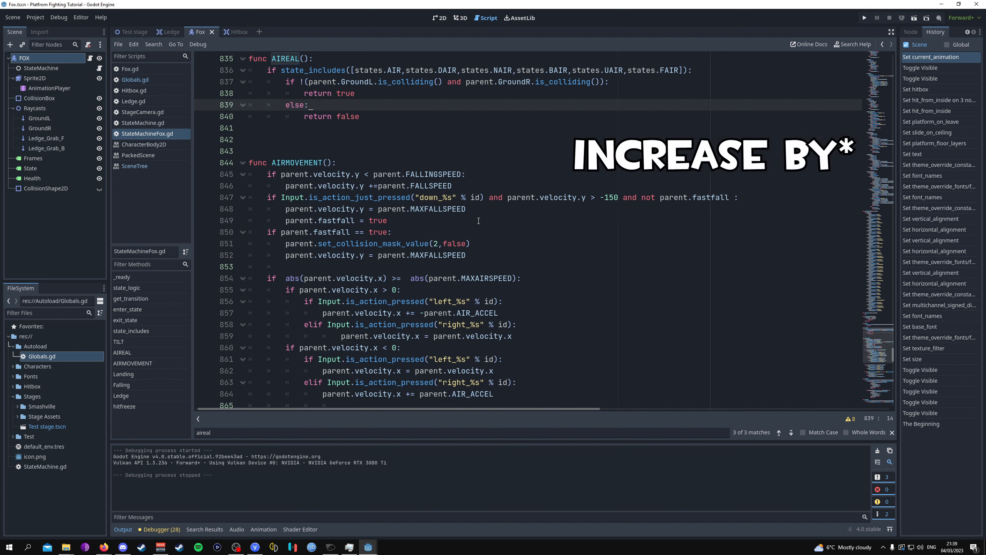
# - Change the layer number in the set_collision_mask_value call of AIRMOVEMENT()'s fastfall branch to 3
pyautogui.click(433, 243)
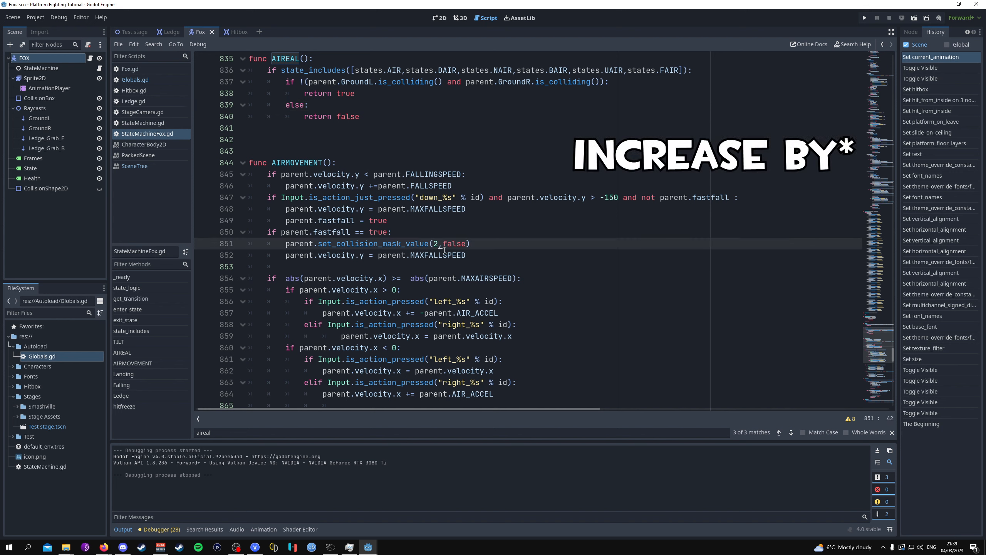
pyautogui.press('BackSpace')
pyautogui.press('Delete')
pyautogui.write('3,')
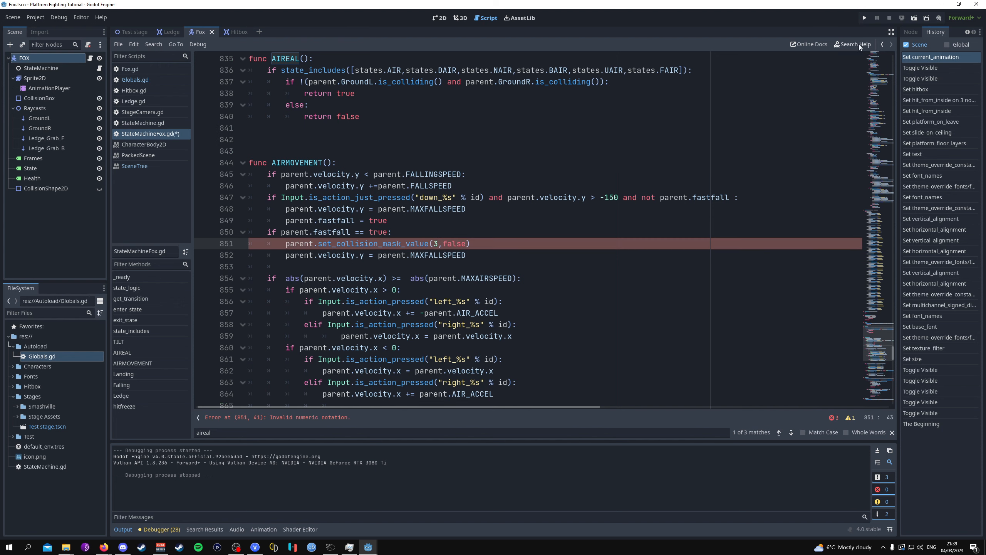
# - Run the project maximized, test Fox's jumps and landings with the changed collision mask, and close the game
pyautogui.click(864, 18)
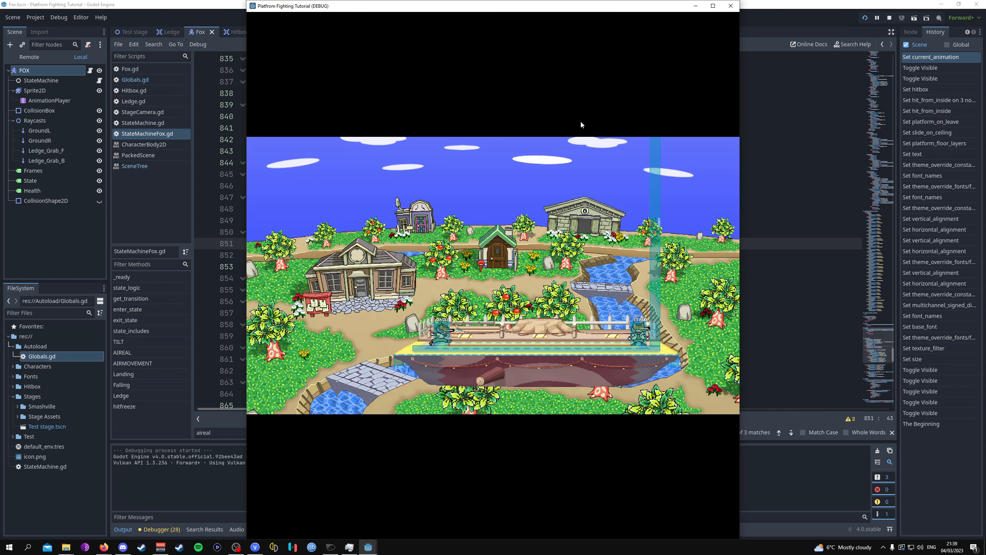
pyautogui.moveTo(524, 6)
pyautogui.mouseDown()
pyautogui.moveTo(525, 31)
pyautogui.moveTo(526, 0)
pyautogui.mouseUp()
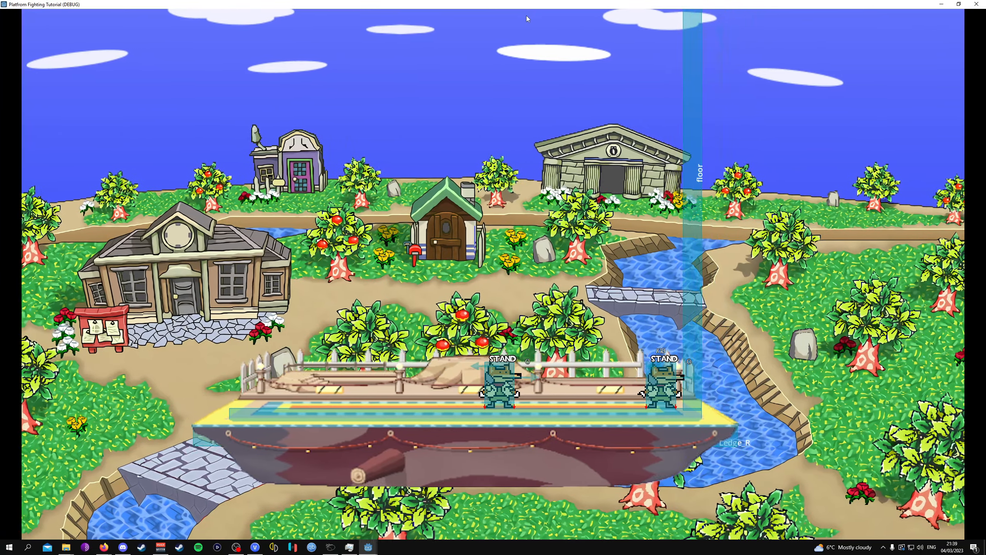
pyautogui.press('Right')
pyautogui.press('Left')
pyautogui.press('Up')
pyautogui.press('Up')
pyautogui.press('Up')
pyautogui.press('Up')
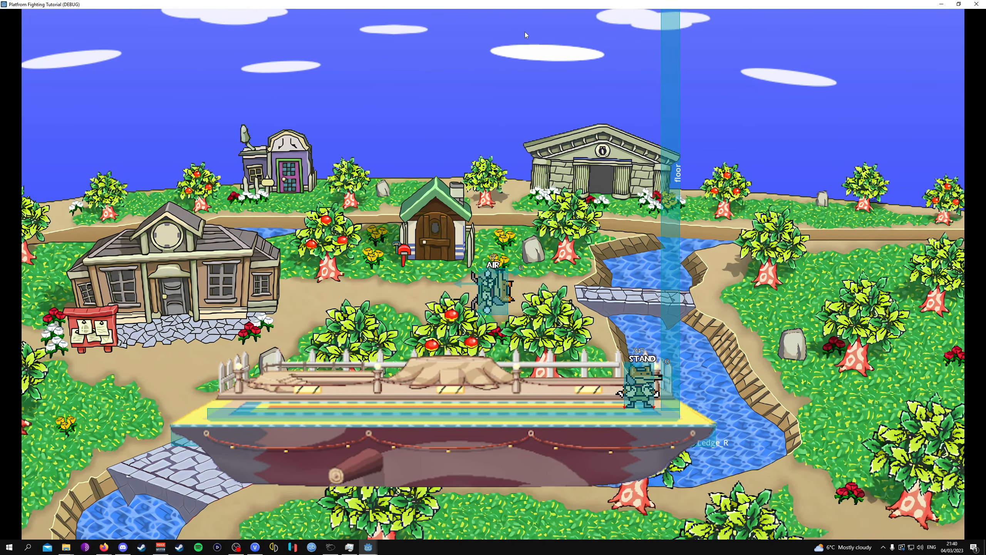
pyautogui.press('Left')
pyautogui.press('Up')
pyautogui.click(977, 3)
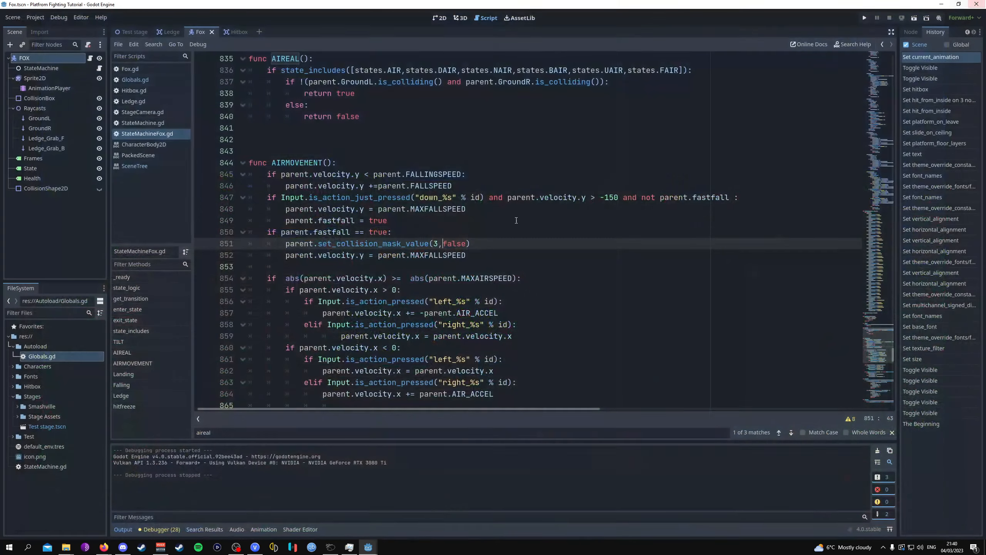
# - Select the set_collision_mask_value method name in AIRMOVEMENT()'s fastfall branch
pyautogui.doubleClick(369, 245)
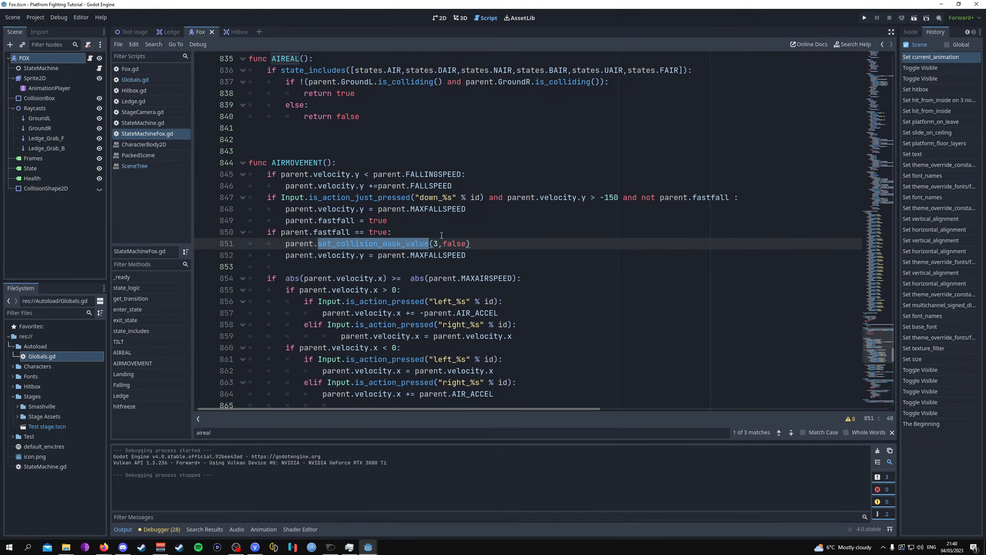